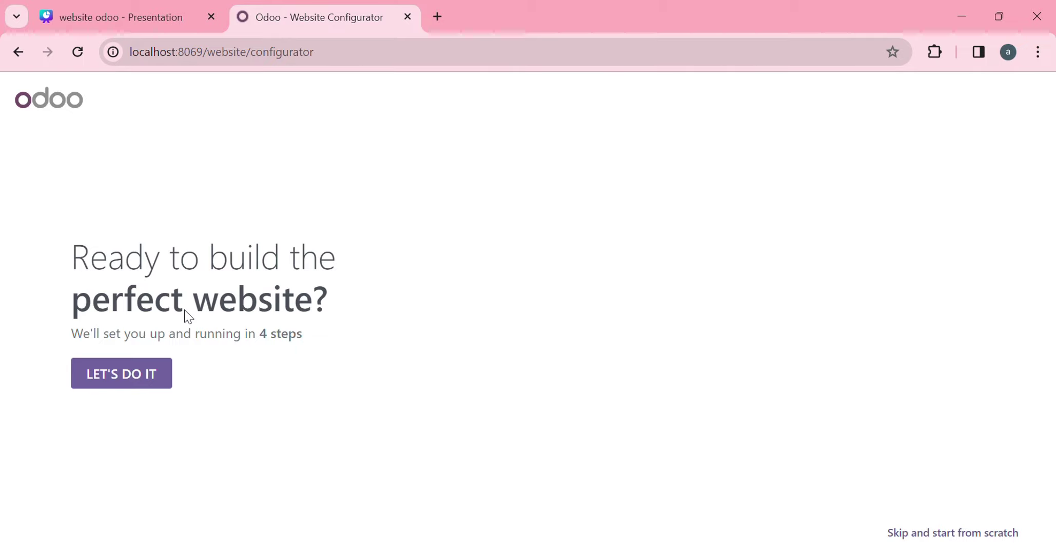
Start the website configurator and describe the site as an online store for a shoe store business with the objective to sell more.
click(132, 379)
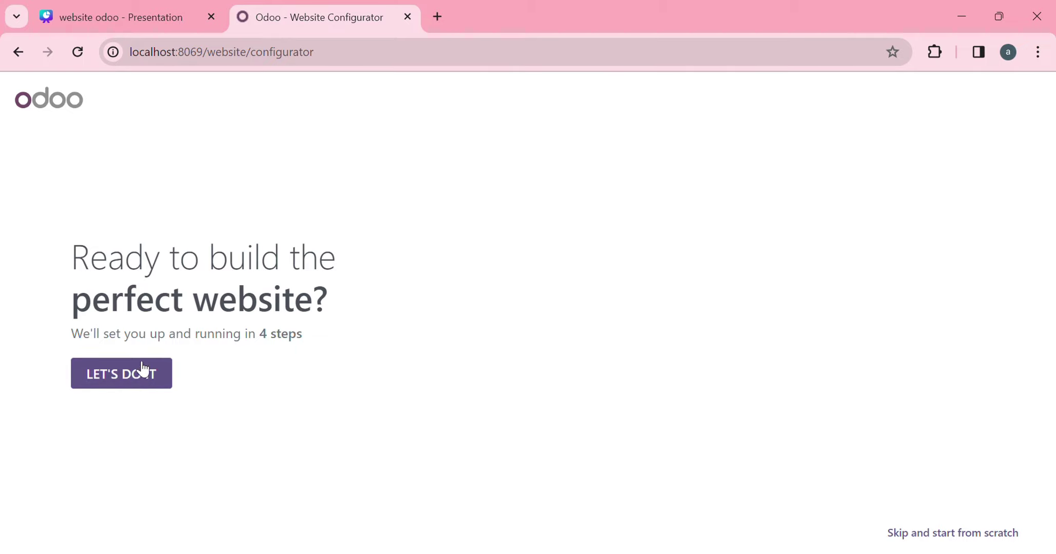
click(139, 374)
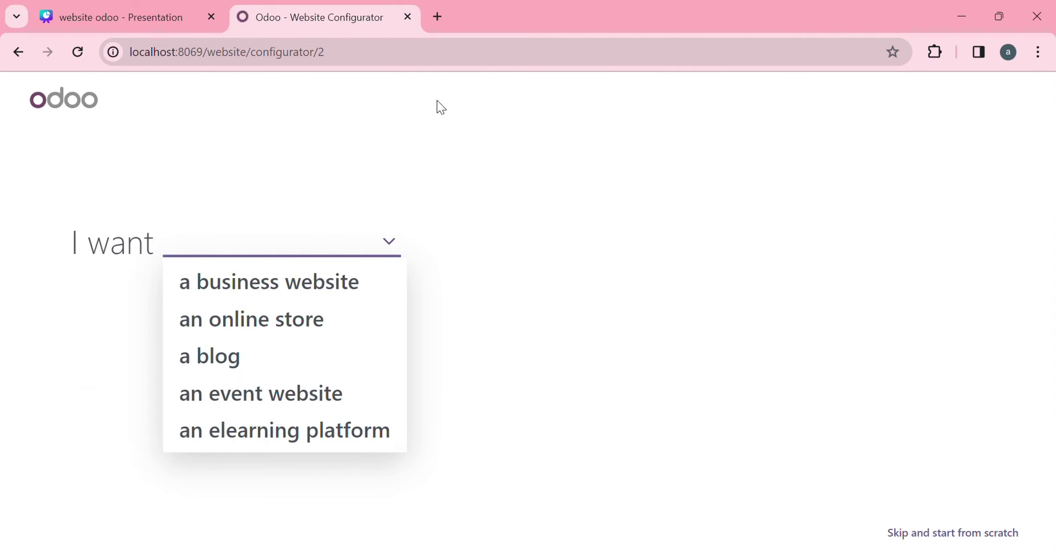
click(333, 334)
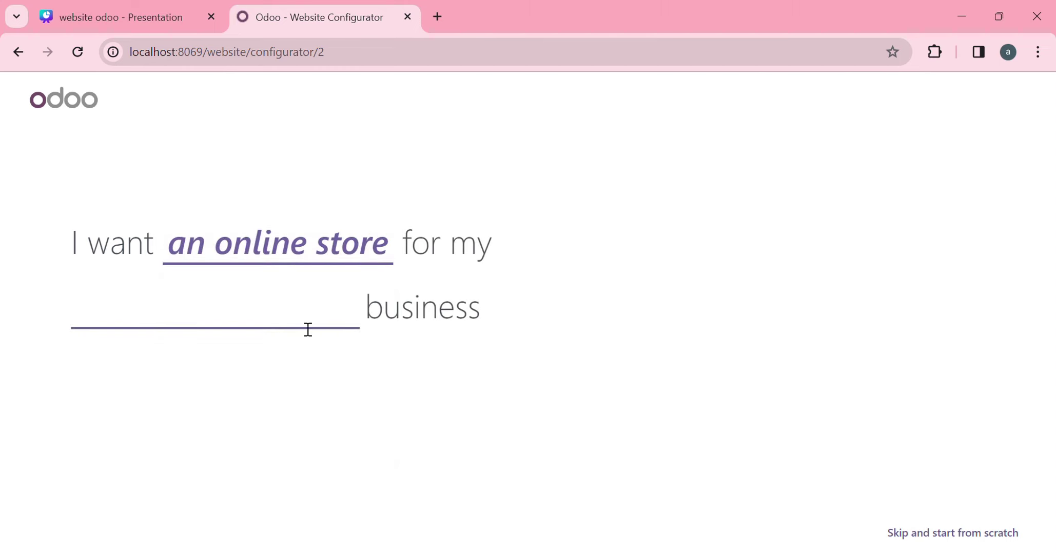
text(shoe )
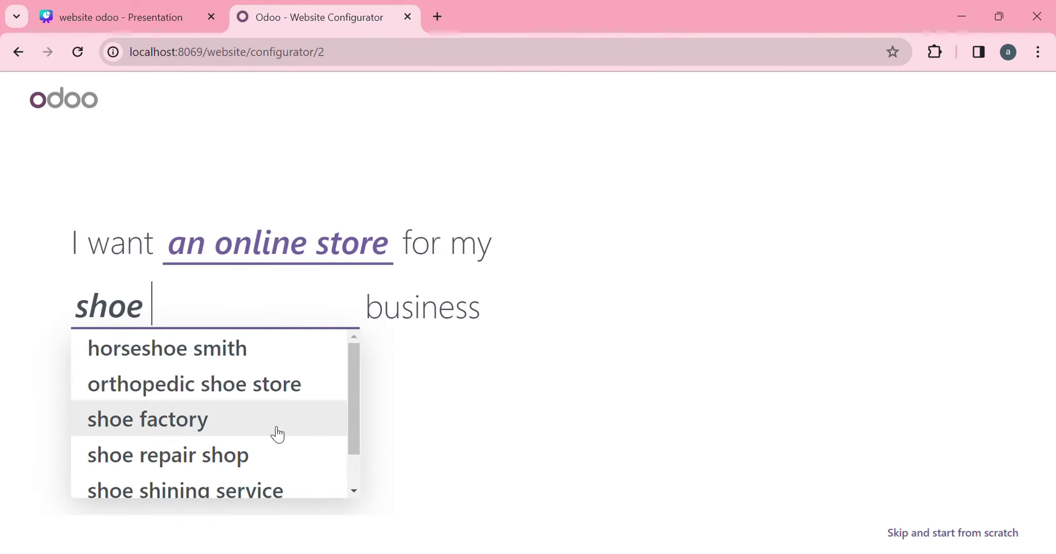
text(st)
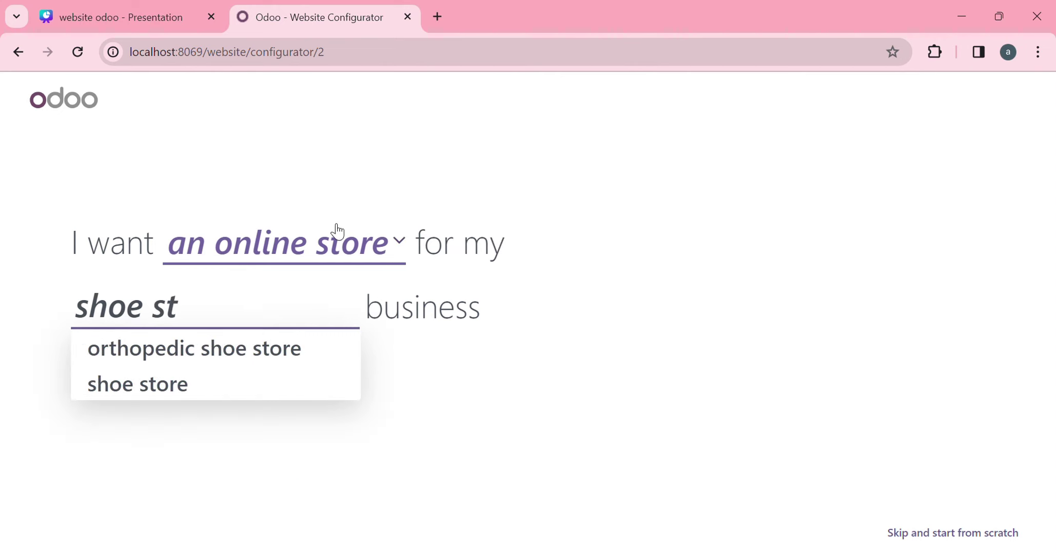
click(211, 392)
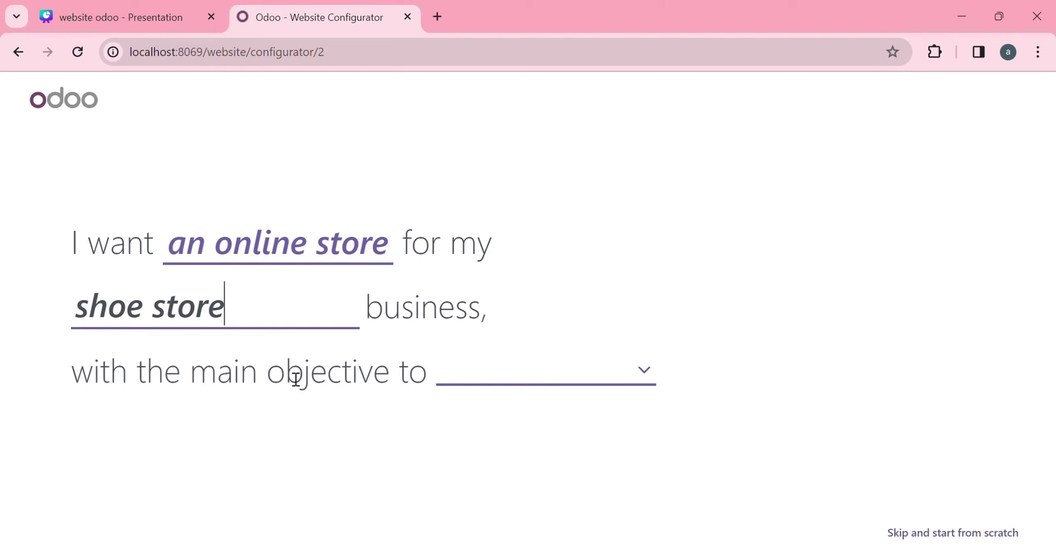
click(541, 376)
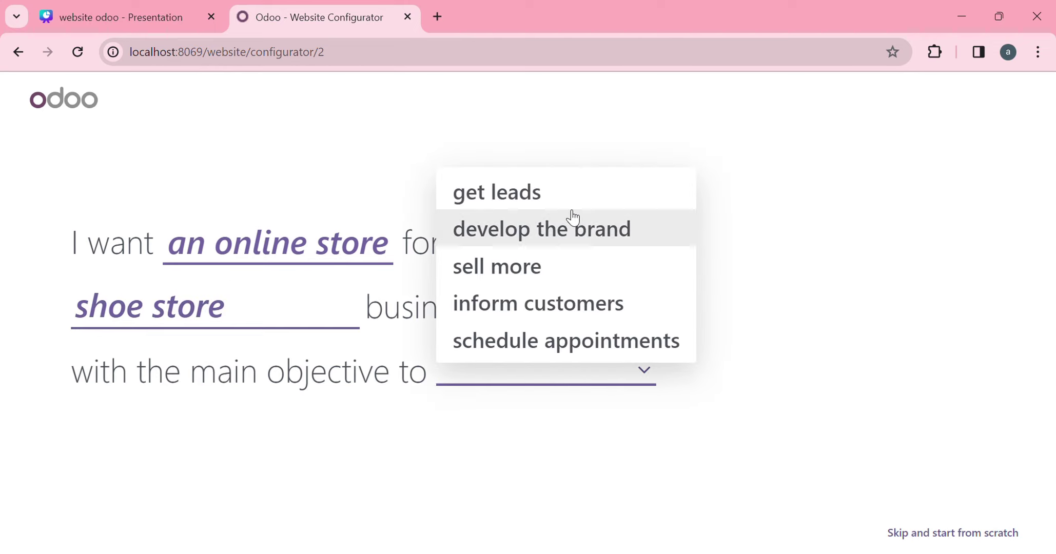
click(562, 278)
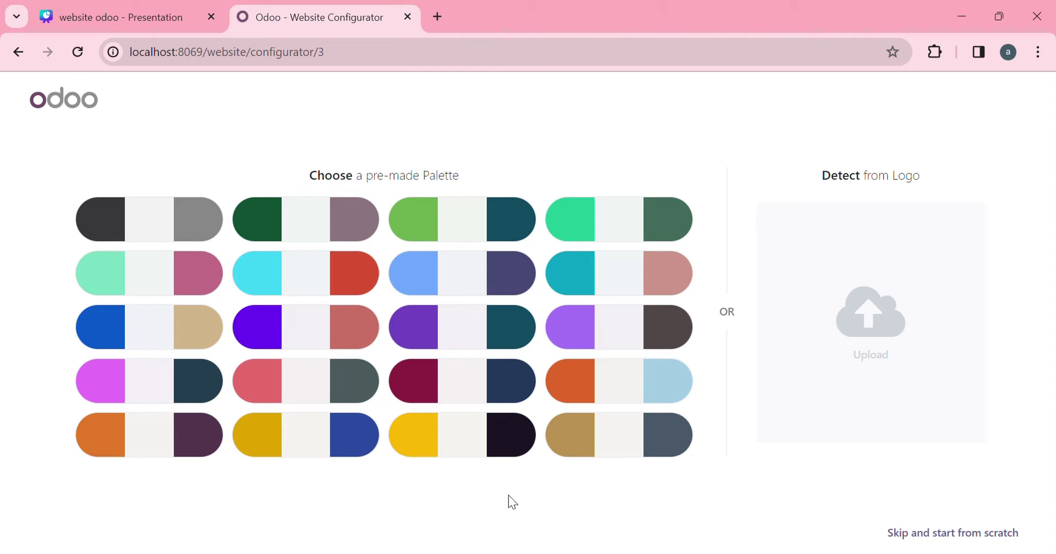
Choose the tan, off-white and slate palette, and build the website with the News, Live Chat and Stores Locator features added.
click(620, 446)
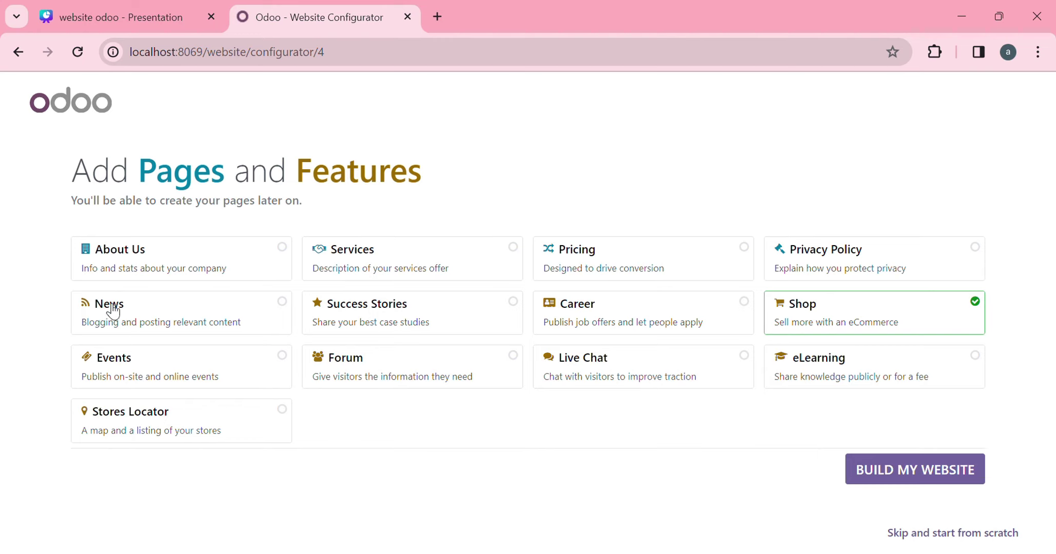
click(174, 320)
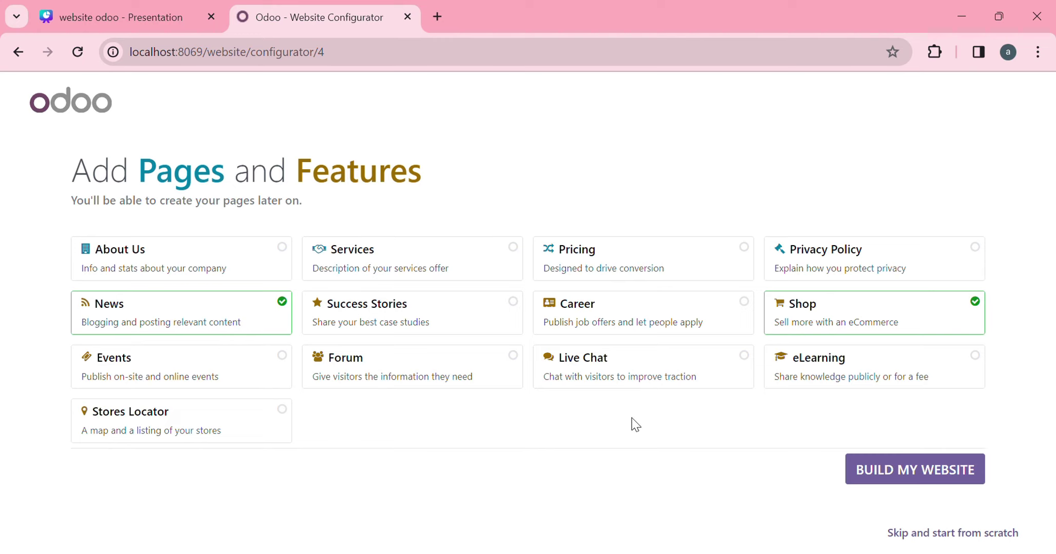
click(596, 364)
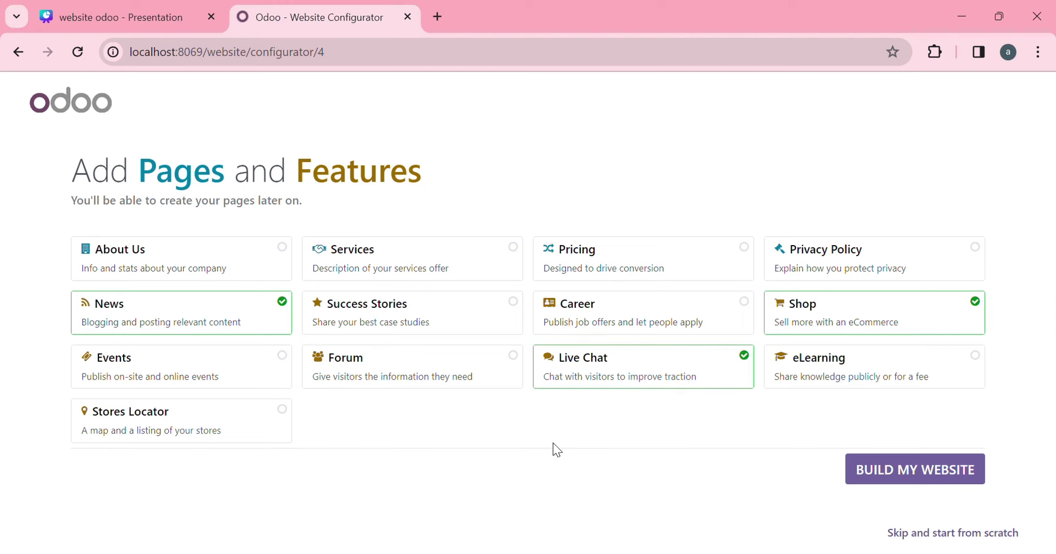
click(229, 428)
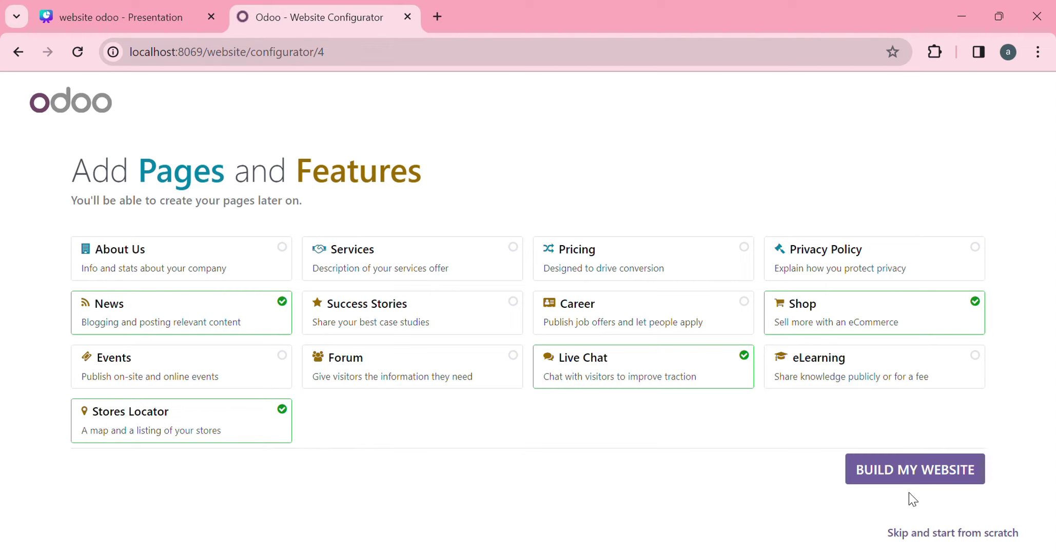
click(888, 477)
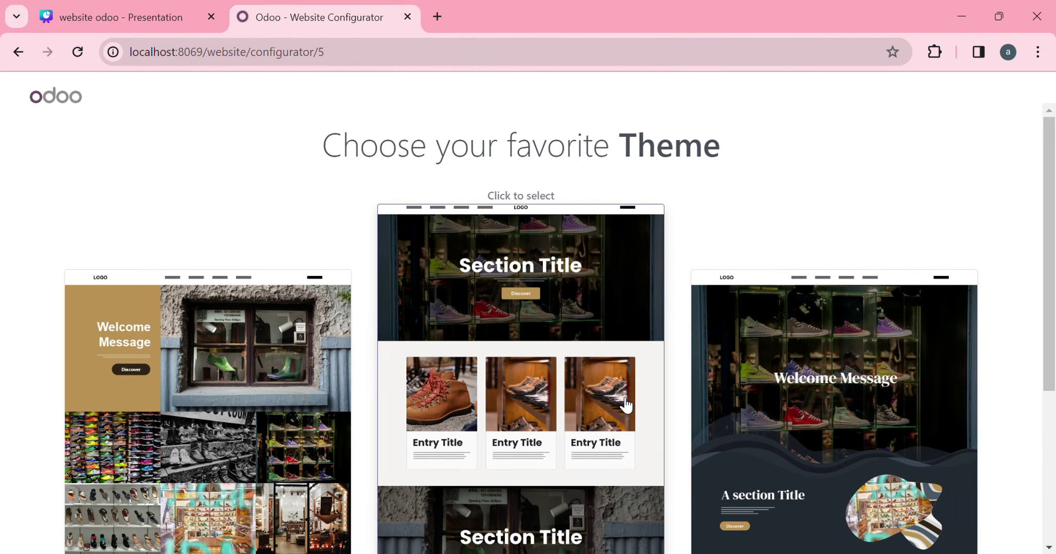
Compare the proposed themes and select the one with the wavy dark "Welcome Message" cover.
scroll(625, 403, down, 1)
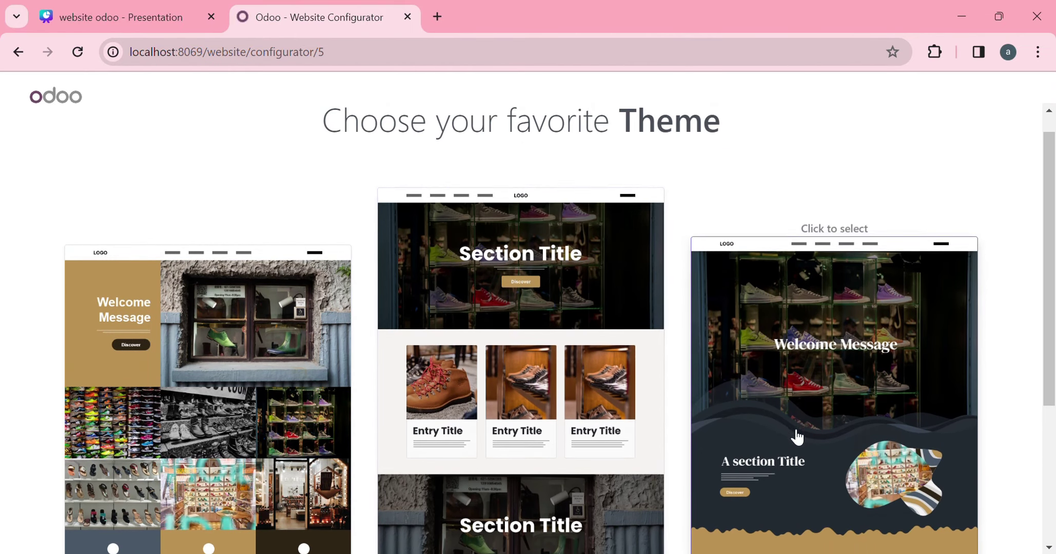
scroll(796, 436, down, 3)
scroll(797, 437, down, 2)
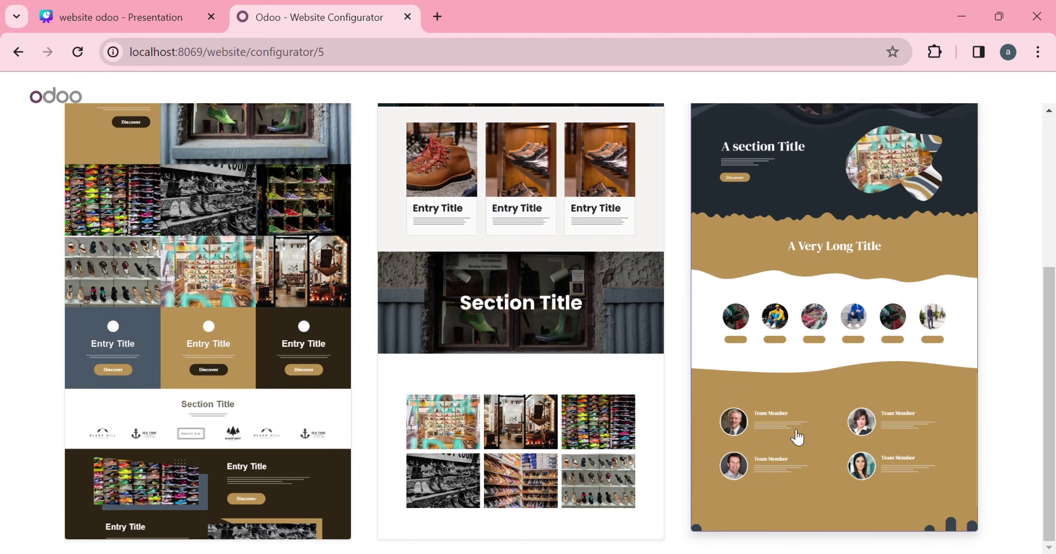
scroll(797, 437, up, 3)
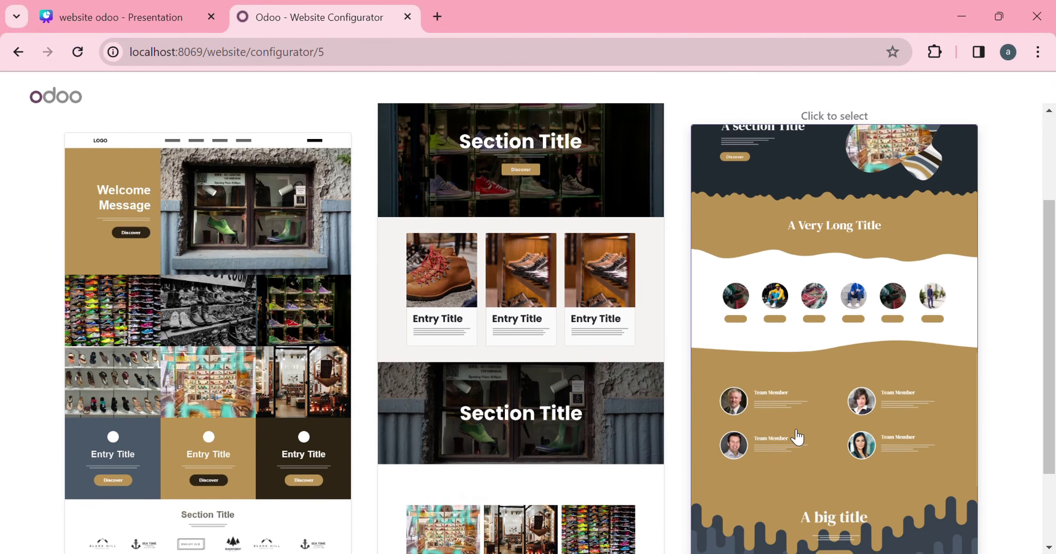
scroll(797, 437, up, 2)
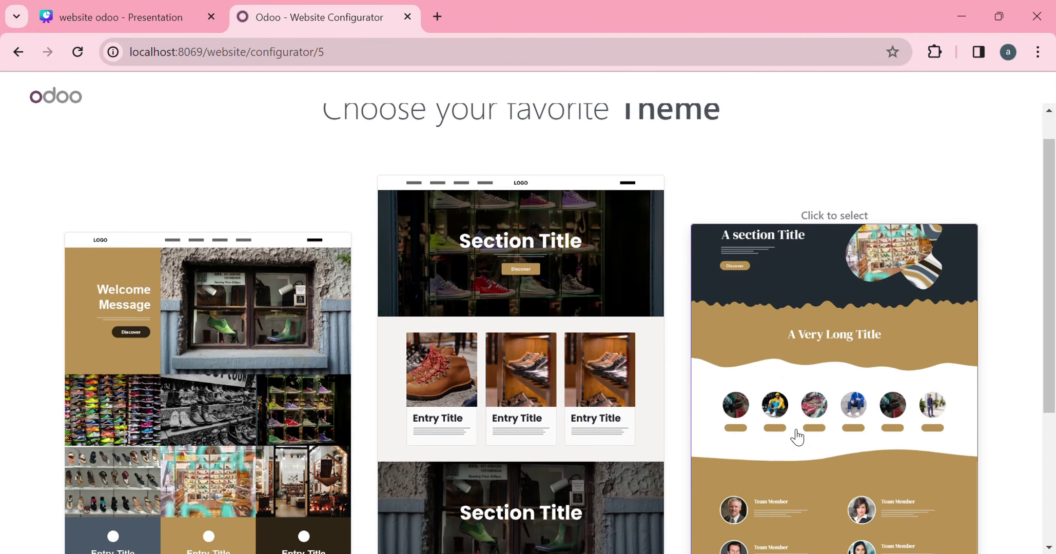
scroll(797, 436, down, 2)
scroll(797, 437, down, 2)
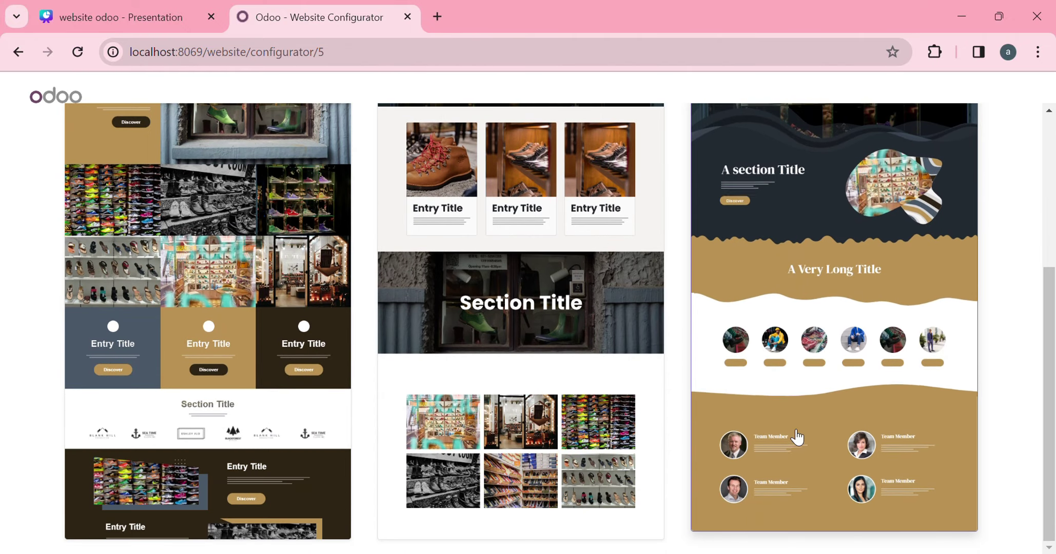
scroll(796, 437, up, 3)
click(738, 298)
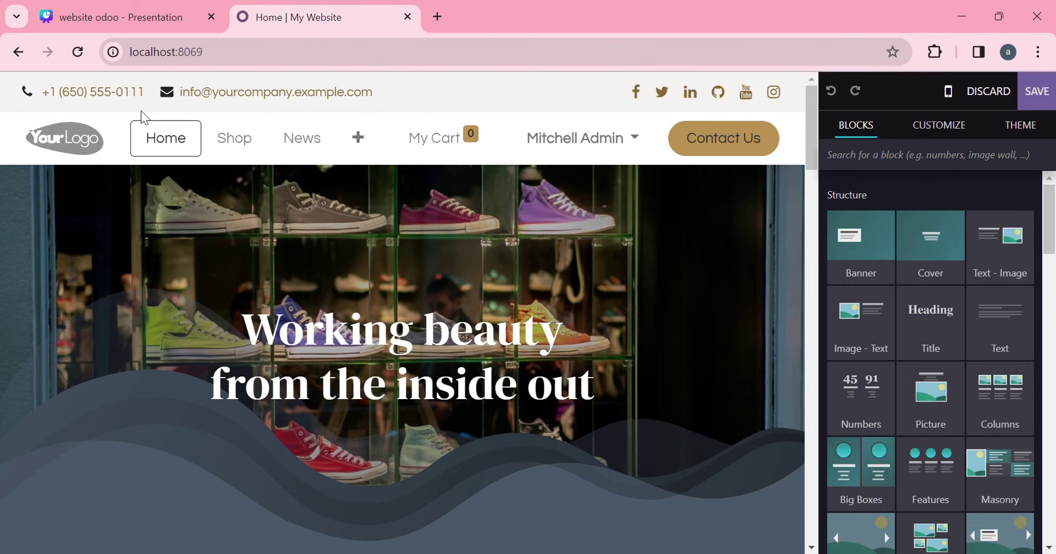
Examine the sections of the generated home page, from the cover down to the team members and back.
scroll(146, 366, down, 1)
scroll(146, 366, down, 9)
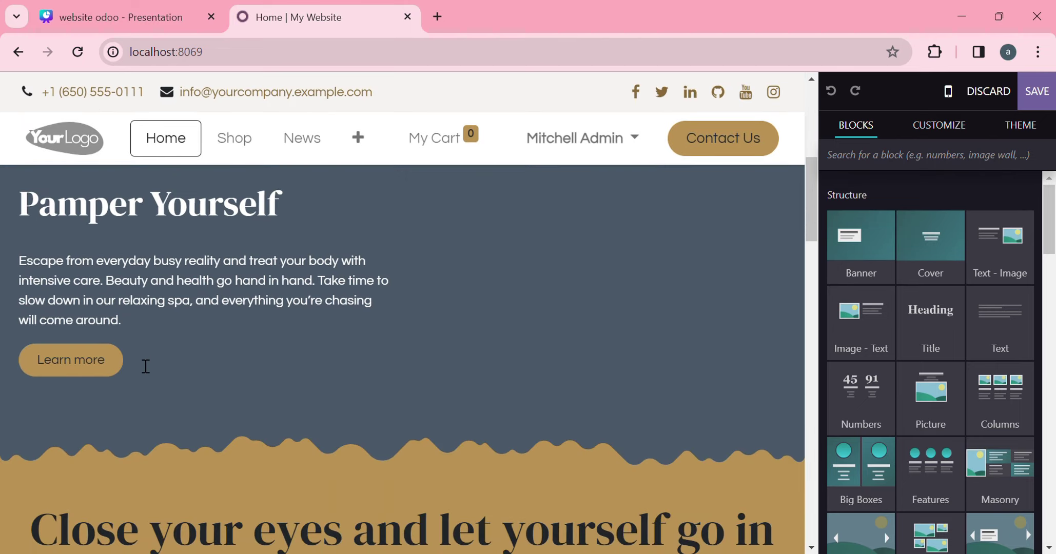
scroll(146, 366, up, 3)
scroll(145, 366, down, 8)
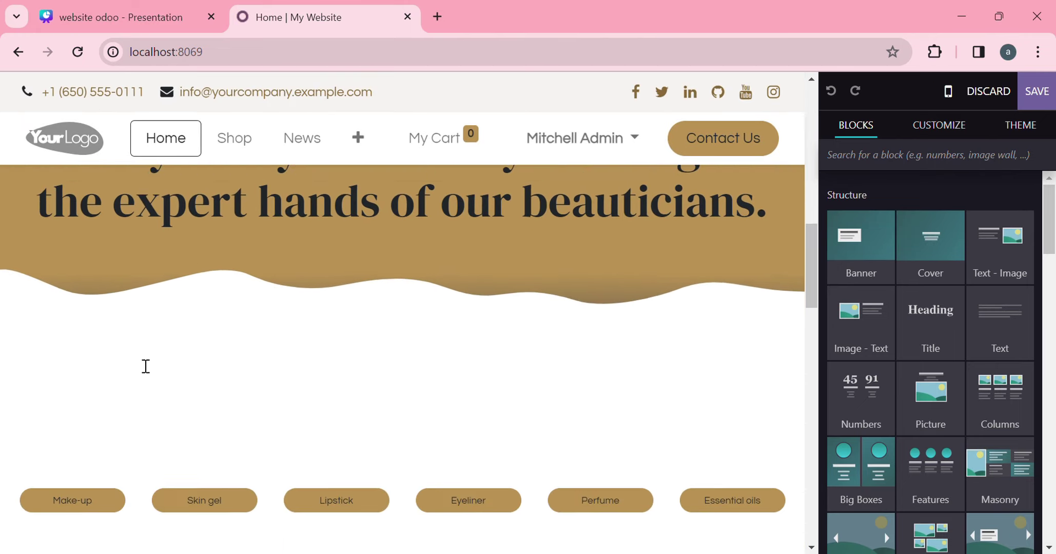
scroll(146, 366, down, 5)
scroll(146, 366, up, 6)
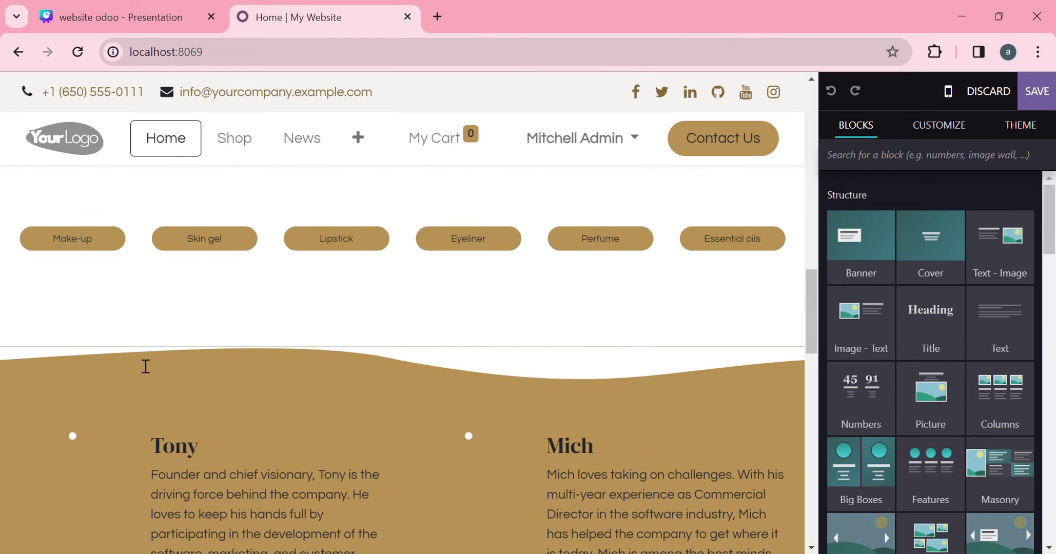
scroll(146, 366, up, 3)
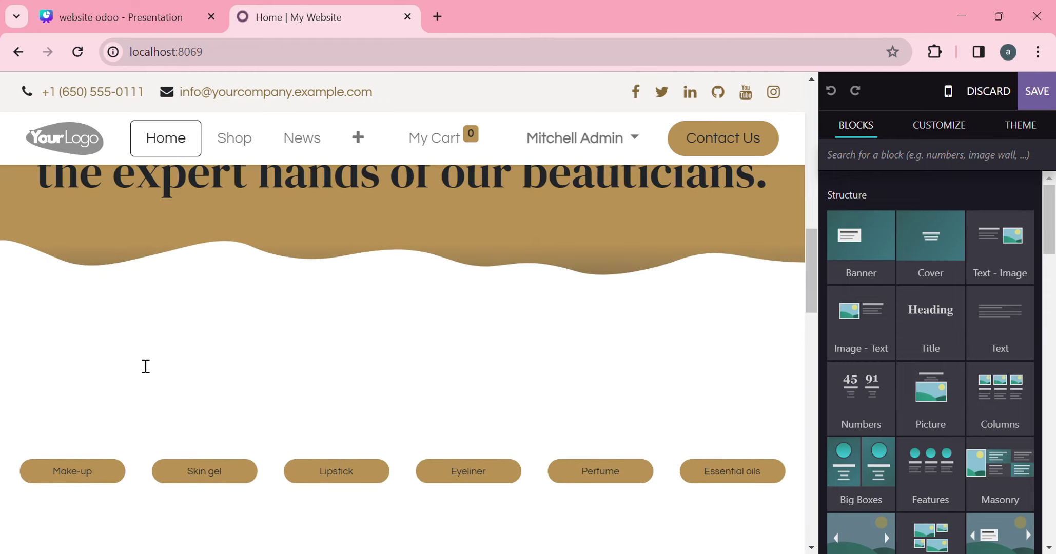
scroll(146, 366, down, 2)
scroll(146, 366, down, 15)
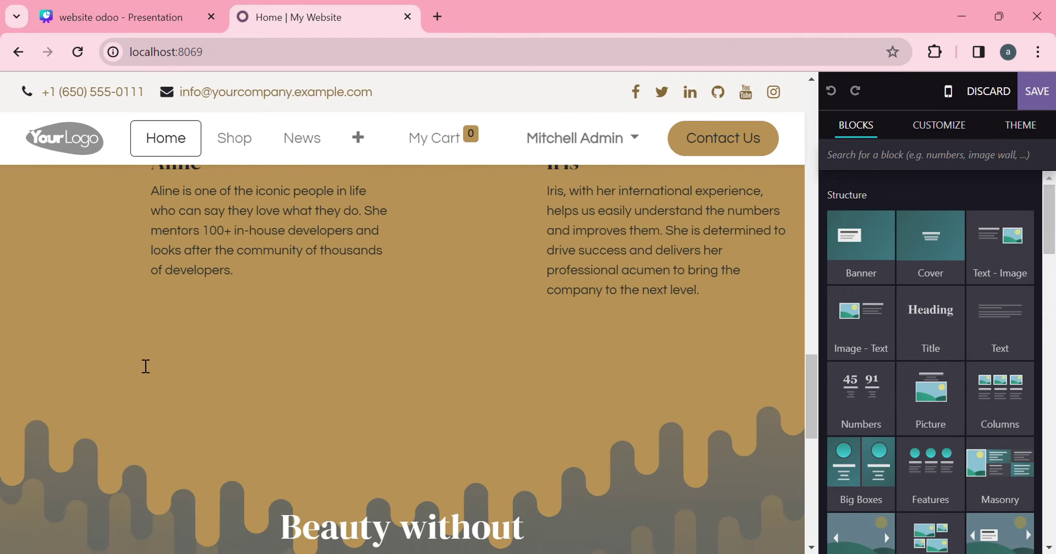
scroll(145, 366, up, 20)
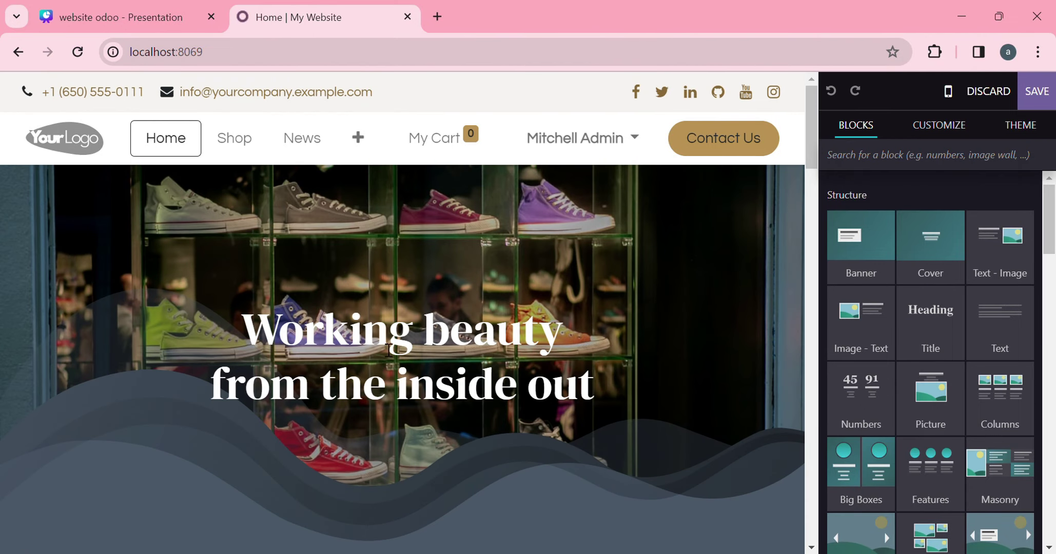
Select the cover's headline text and the Text - Image section below it to view their customization options.
double_click(382, 345)
scroll(382, 346, down, 2)
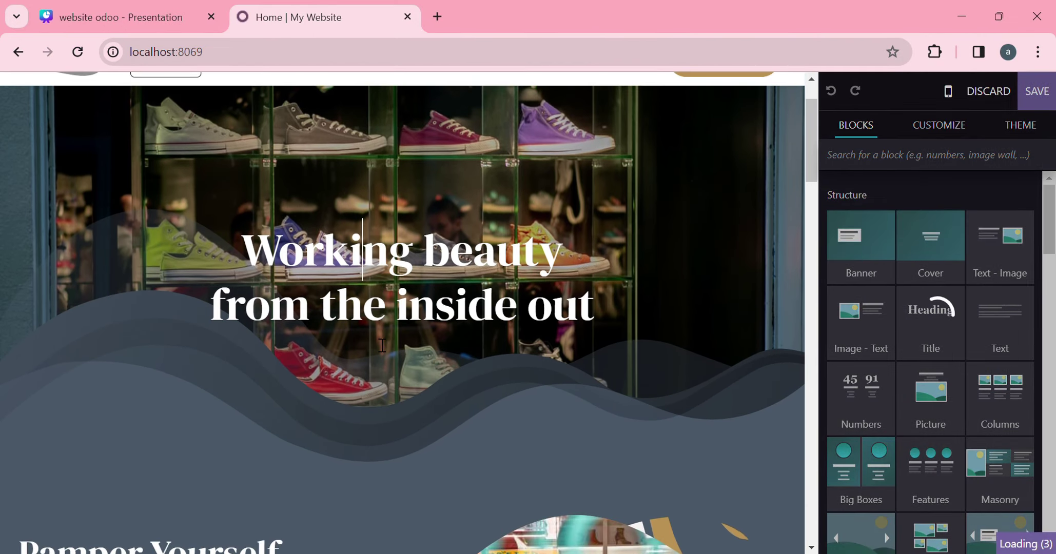
shift+click(549, 307)
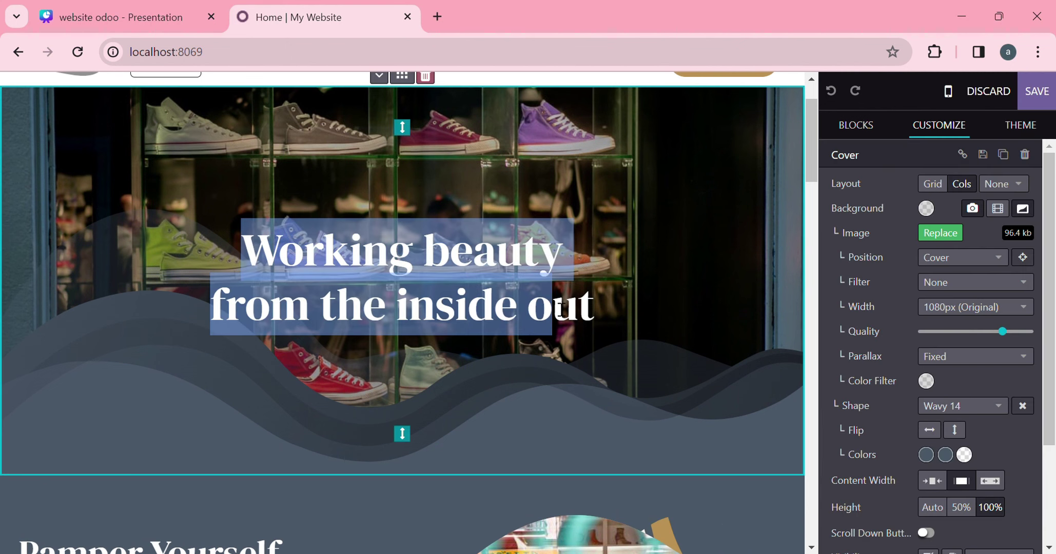
click(438, 530)
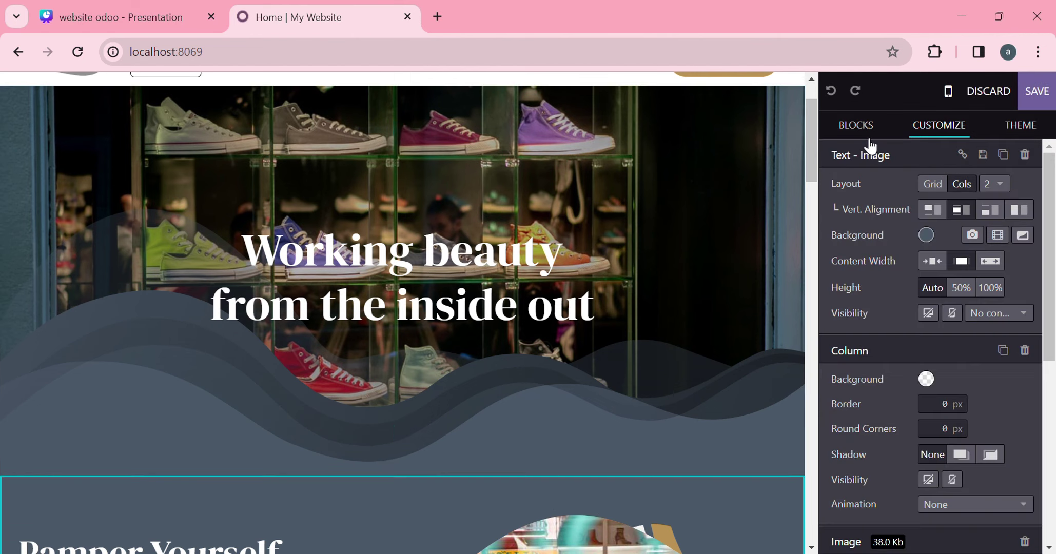
Examine the building blocks available for the page, including the Structure, Dynamic Content and Inner content groups.
click(854, 129)
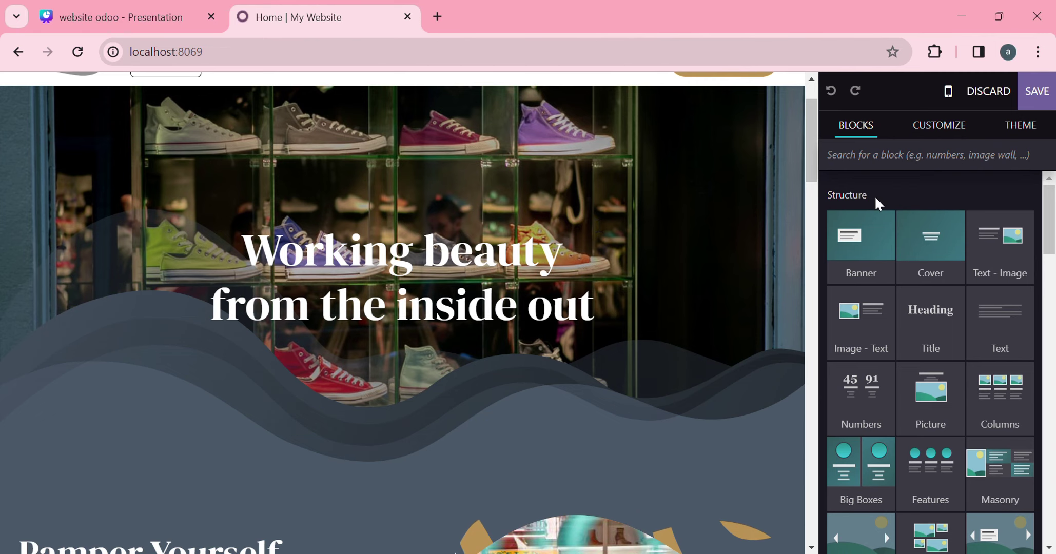
scroll(875, 194, down, 3)
scroll(881, 203, down, 10)
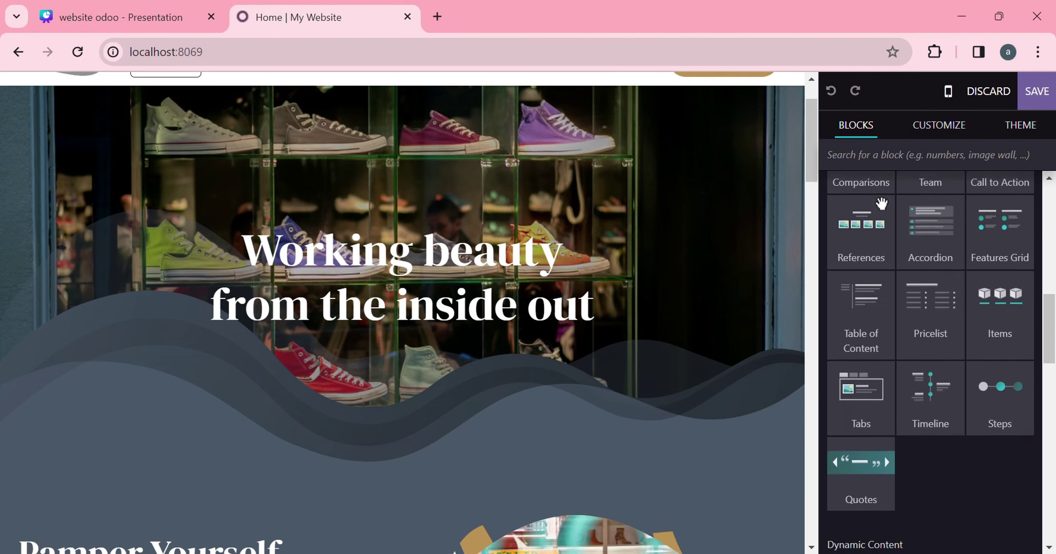
scroll(538, 239, up, 2)
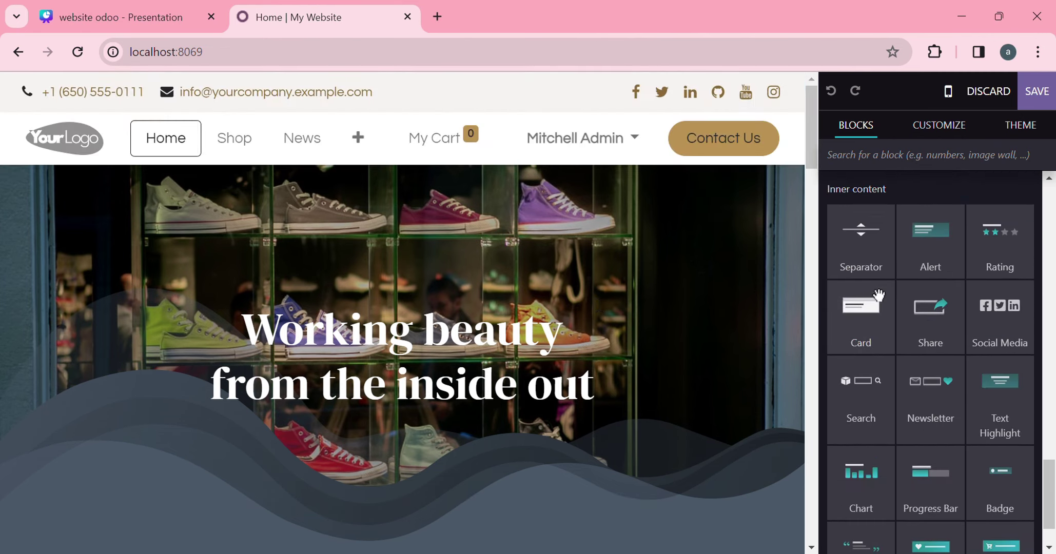
scroll(877, 292, up, 4)
scroll(879, 295, down, 5)
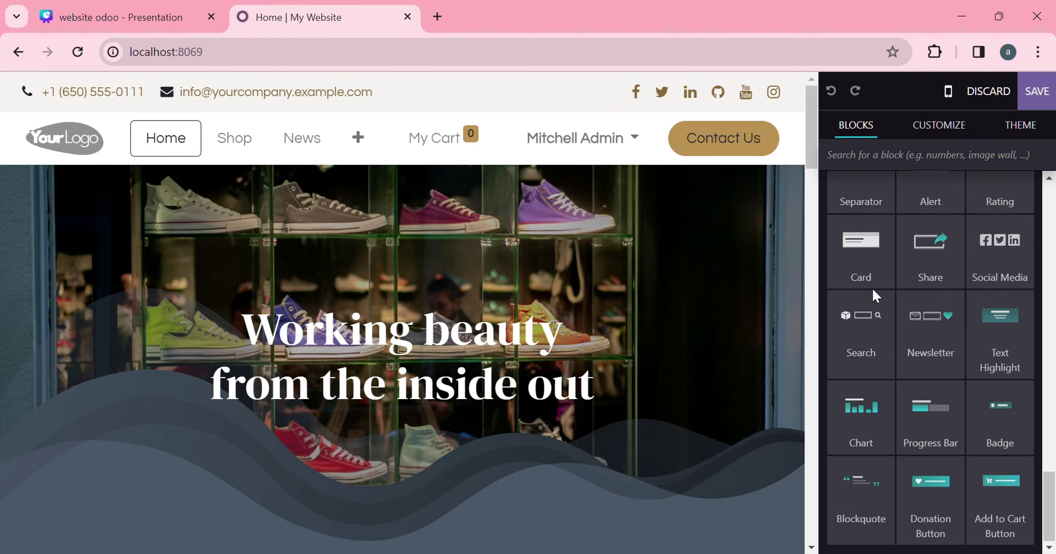
scroll(879, 295, up, 4)
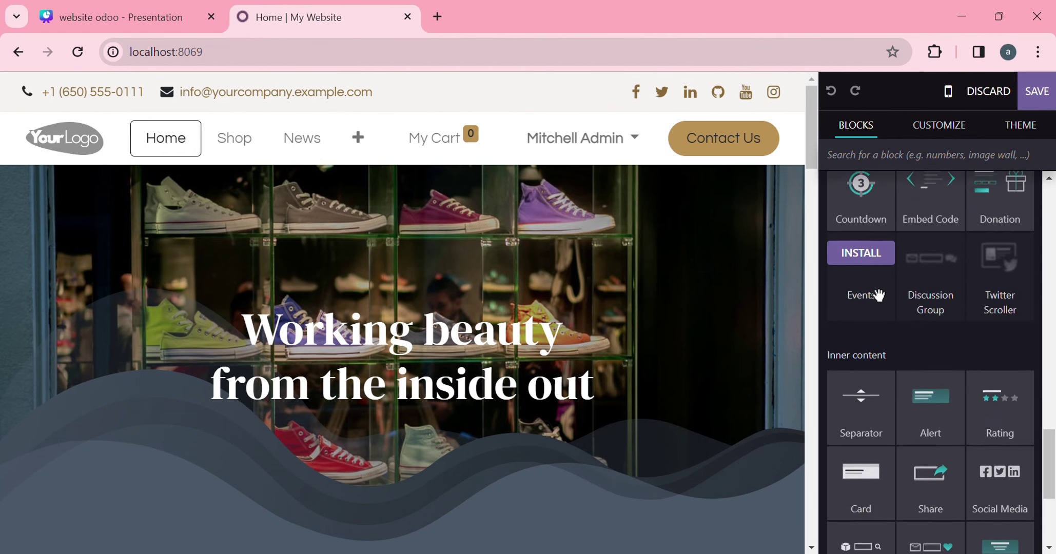
scroll(879, 296, up, 5)
scroll(879, 296, up, 4)
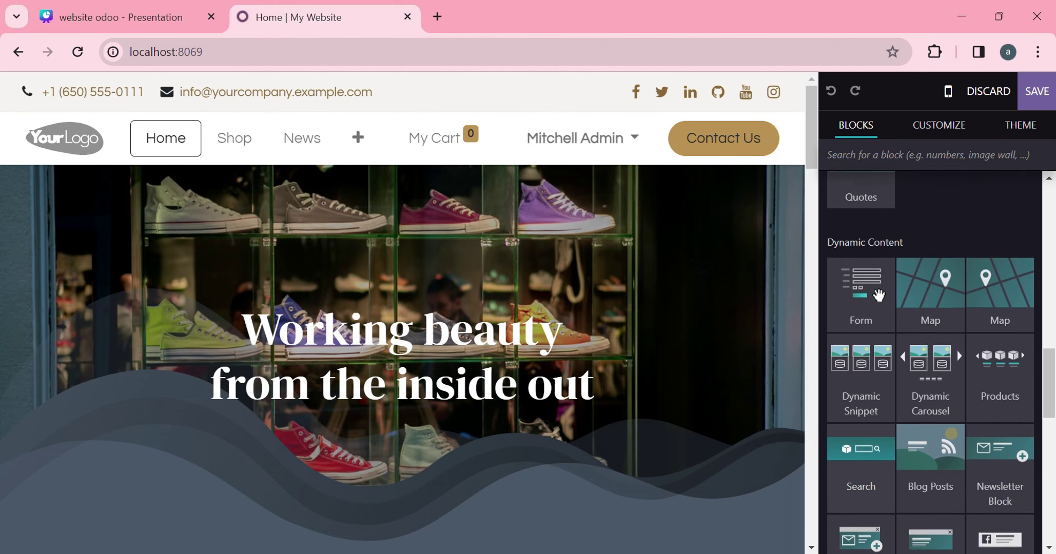
scroll(879, 295, up, 3)
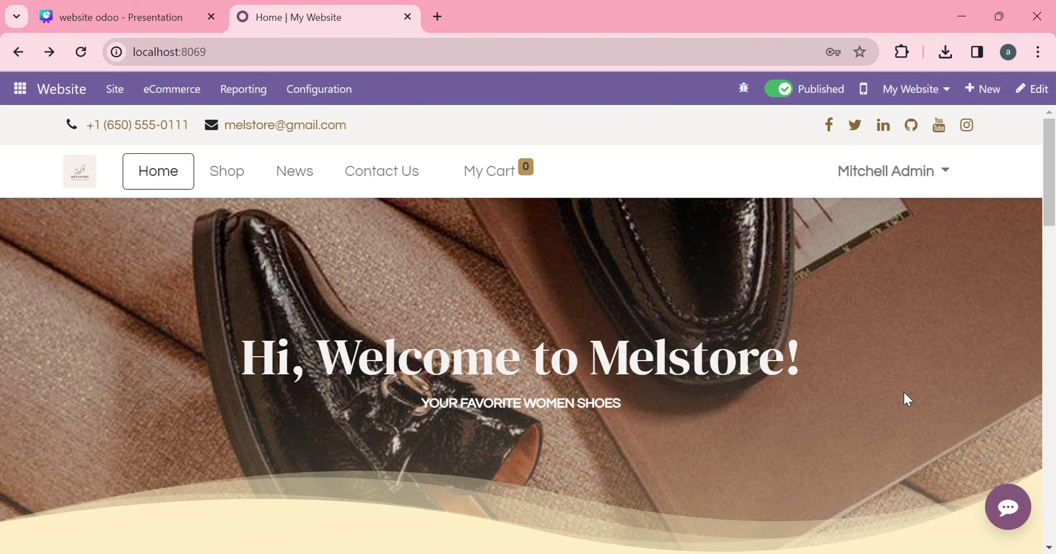
Examine the customized Melstore home page from the cover, through the store introduction and slogan, to the footer and back.
scroll(905, 394, down, 5)
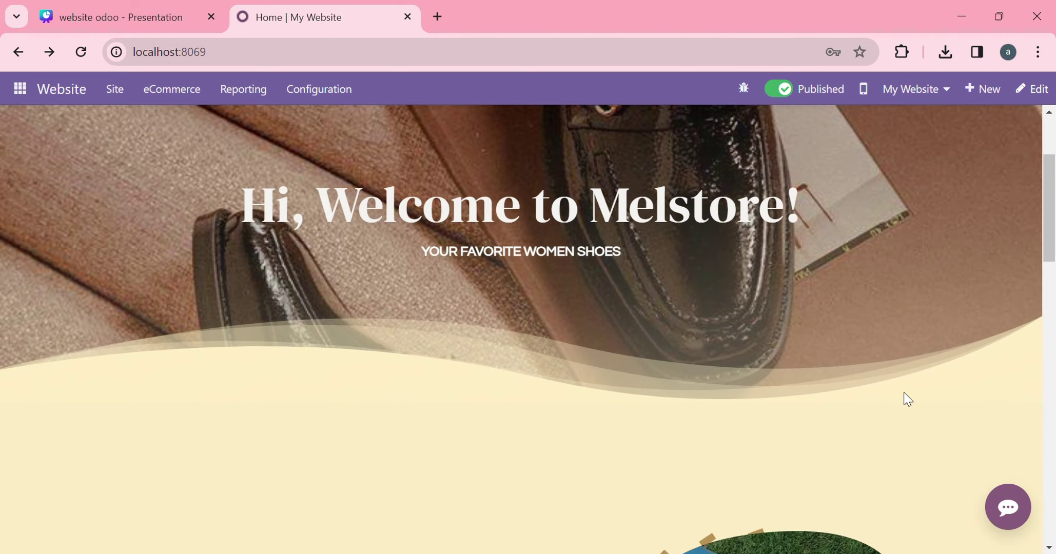
scroll(907, 399, up, 5)
scroll(907, 399, down, 3)
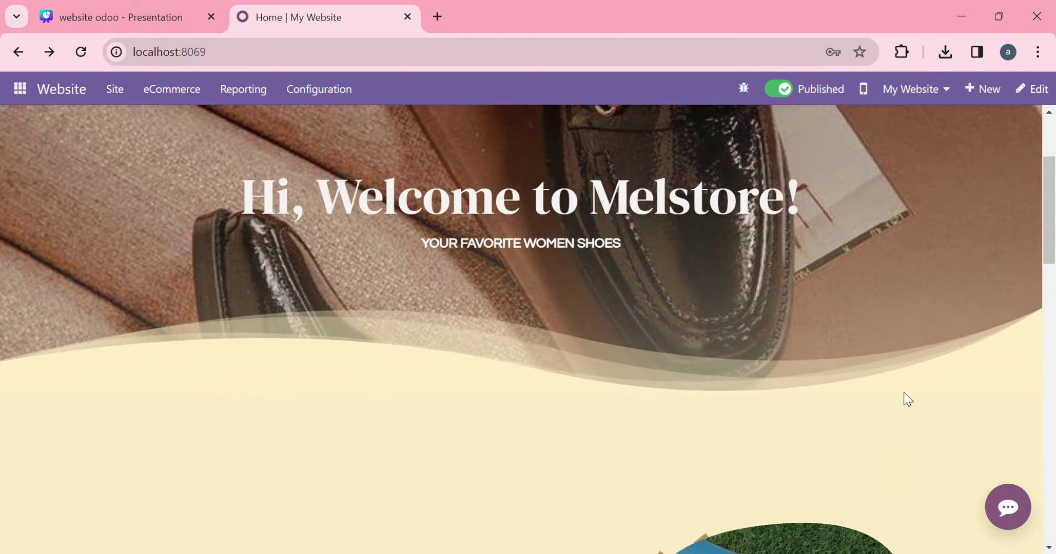
scroll(907, 399, up, 3)
scroll(907, 399, up, 1)
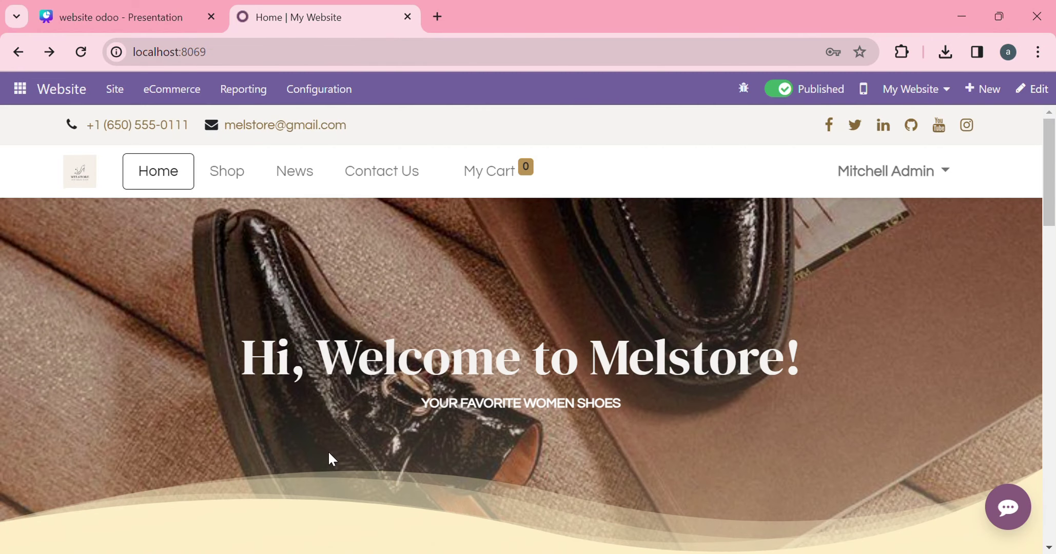
scroll(720, 378, down, 8)
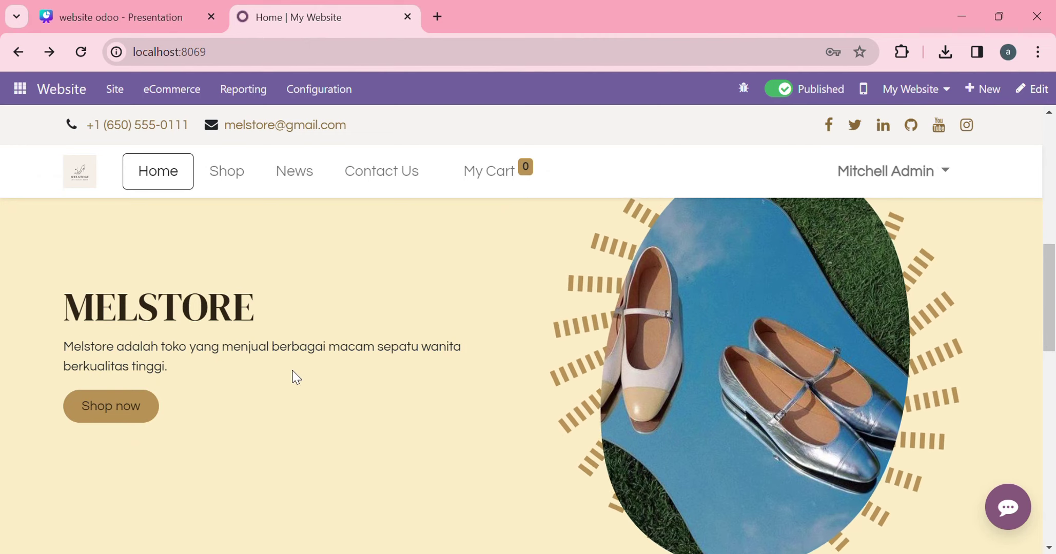
scroll(296, 374, down, 3)
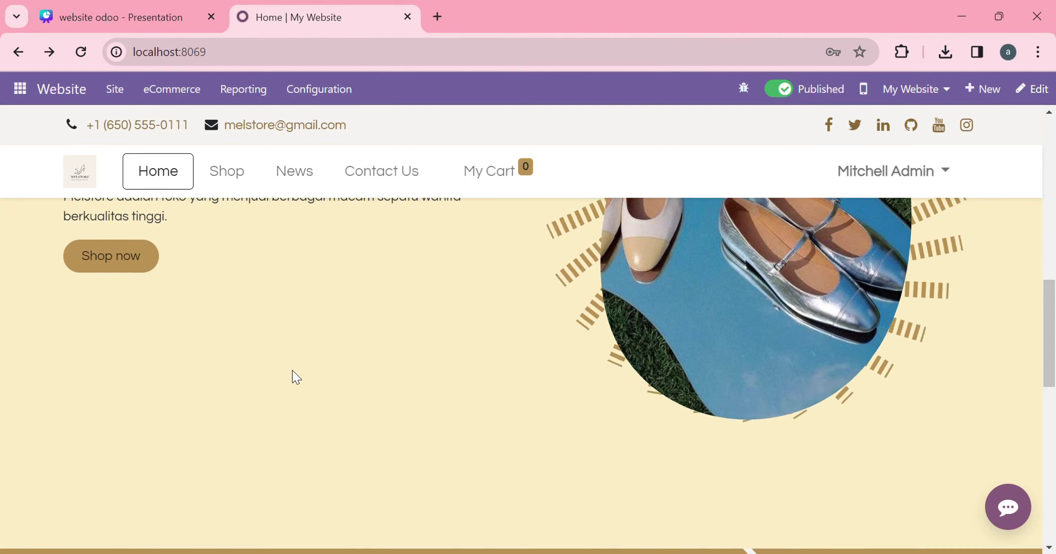
scroll(296, 377, down, 5)
scroll(296, 378, down, 3)
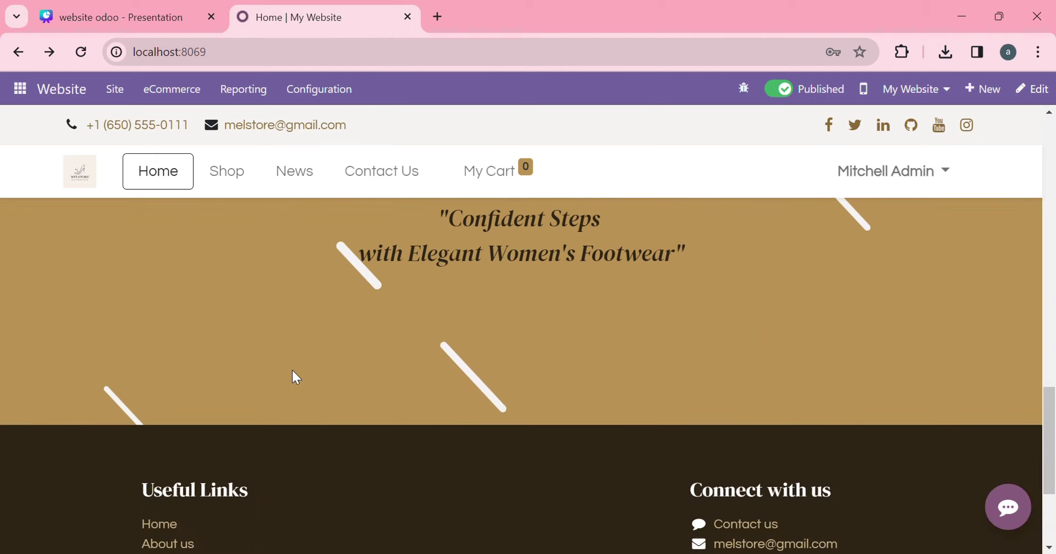
scroll(293, 376, up, 2)
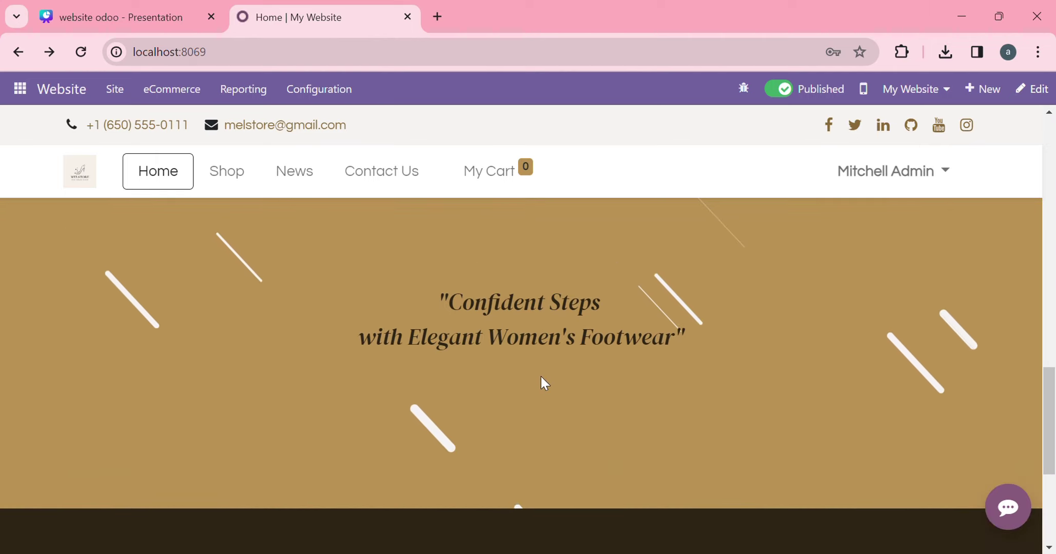
scroll(541, 380, down, 5)
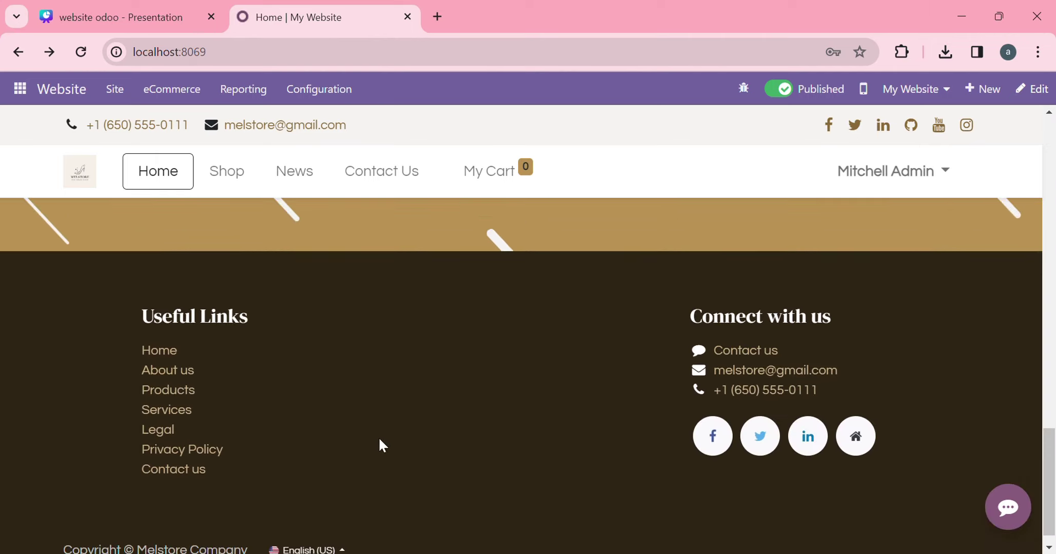
scroll(379, 444, down, 1)
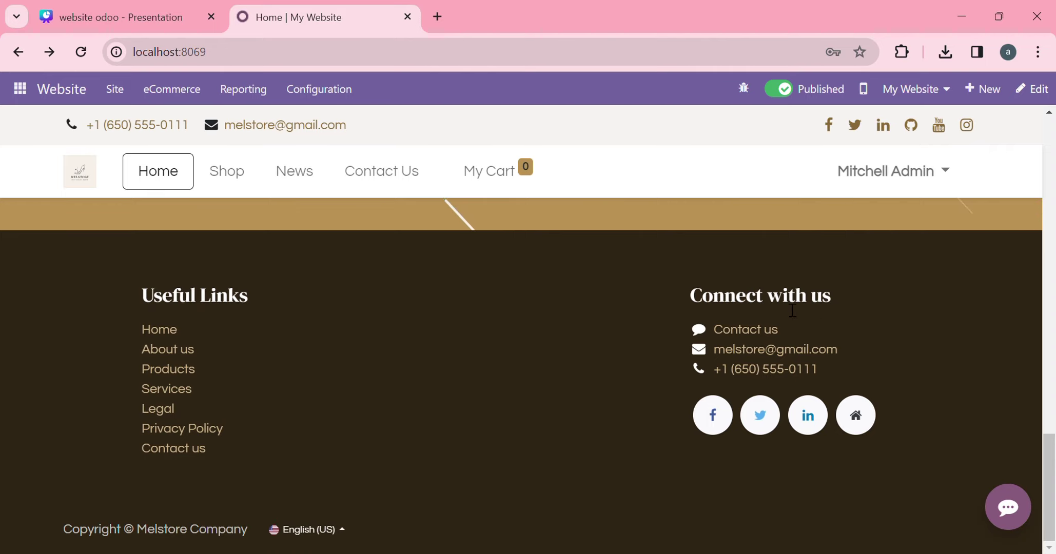
scroll(785, 338, up, 15)
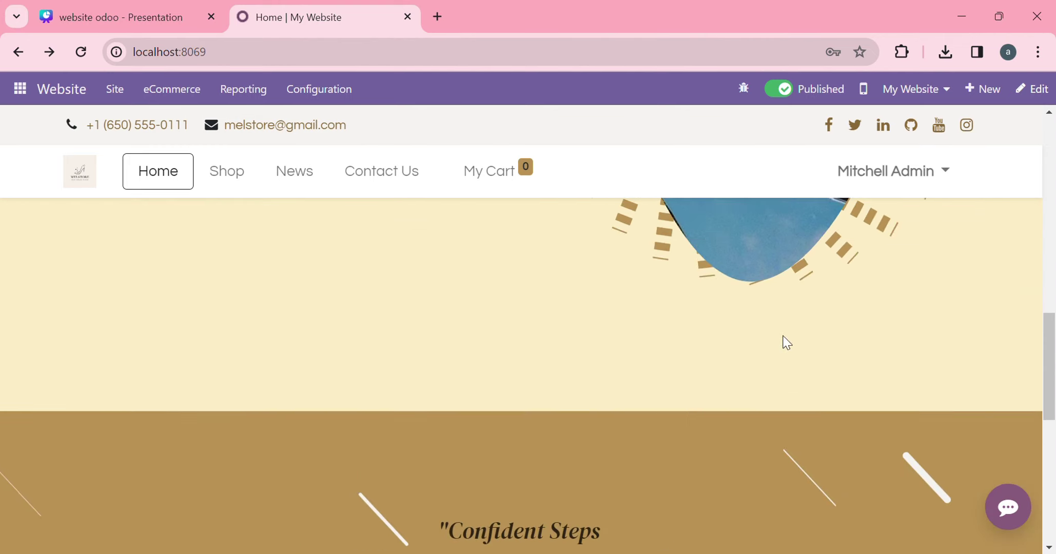
scroll(784, 337, up, 2)
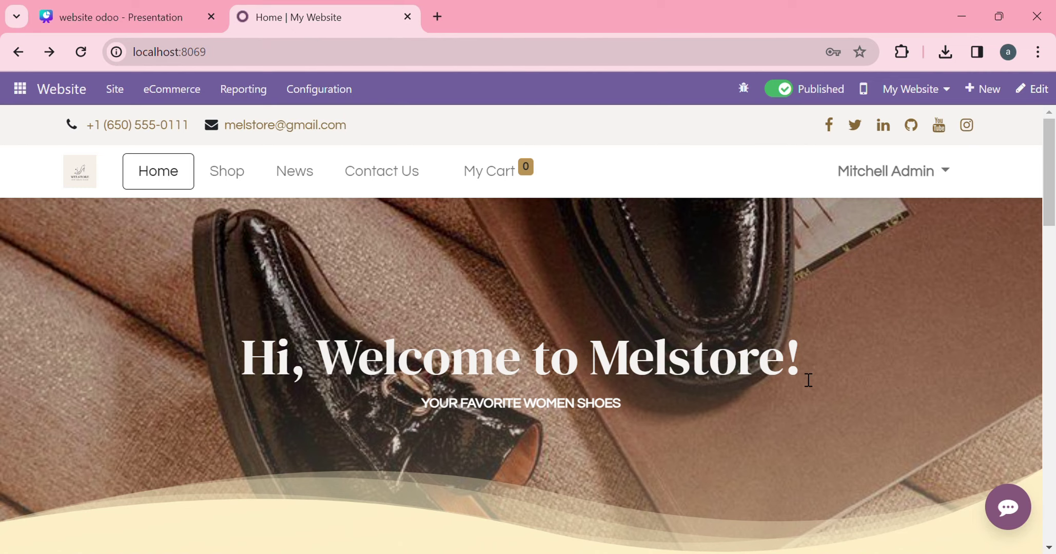
Open the home page for editing, review the cover's customization options and the sections down to the footer, and save the page.
click(1044, 98)
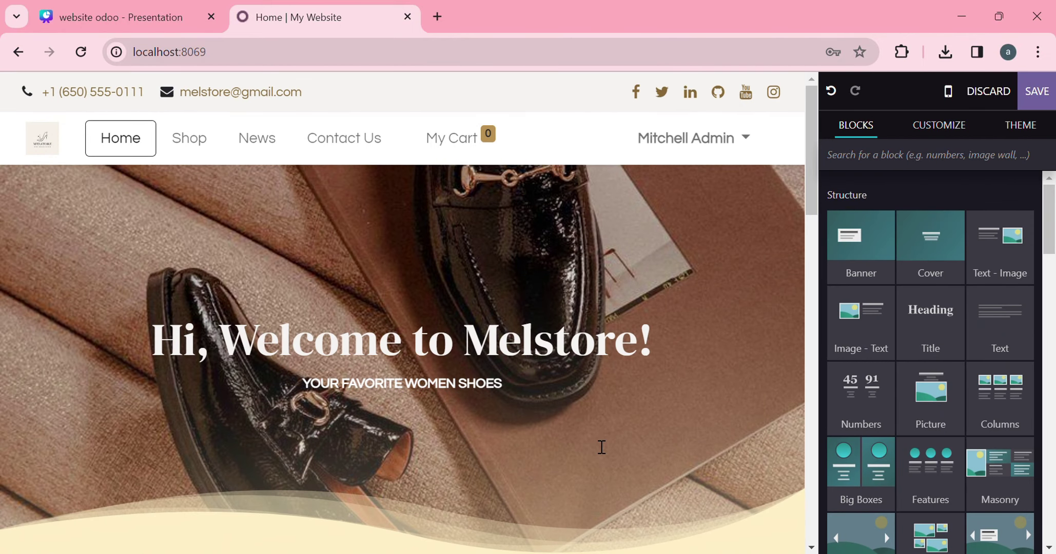
scroll(602, 447, down, 10)
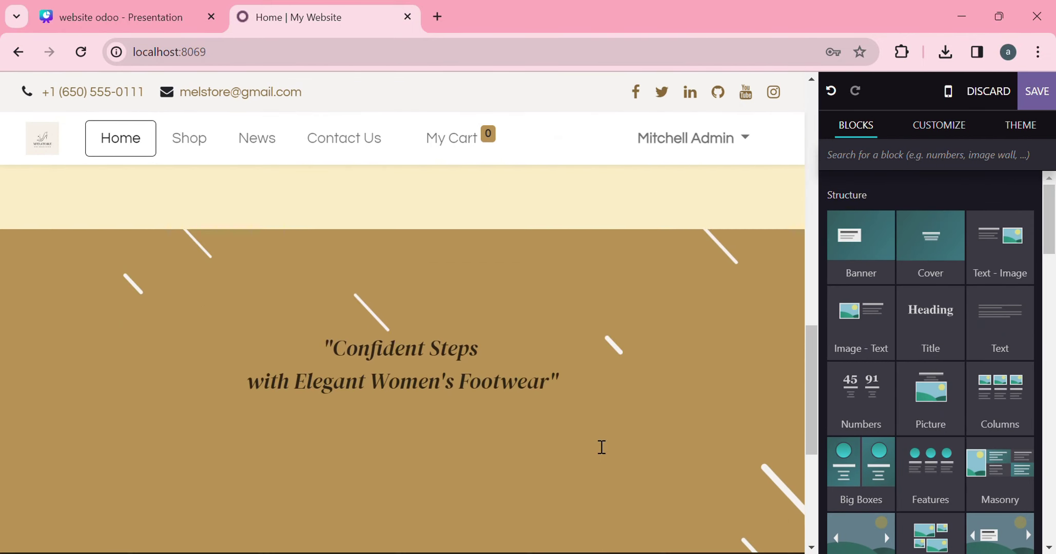
scroll(601, 447, up, 10)
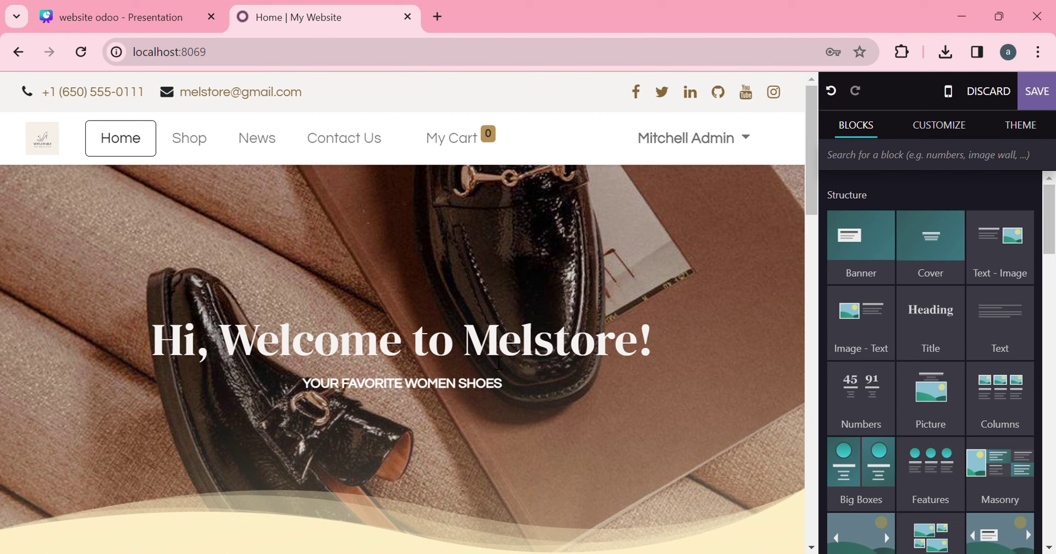
click(497, 339)
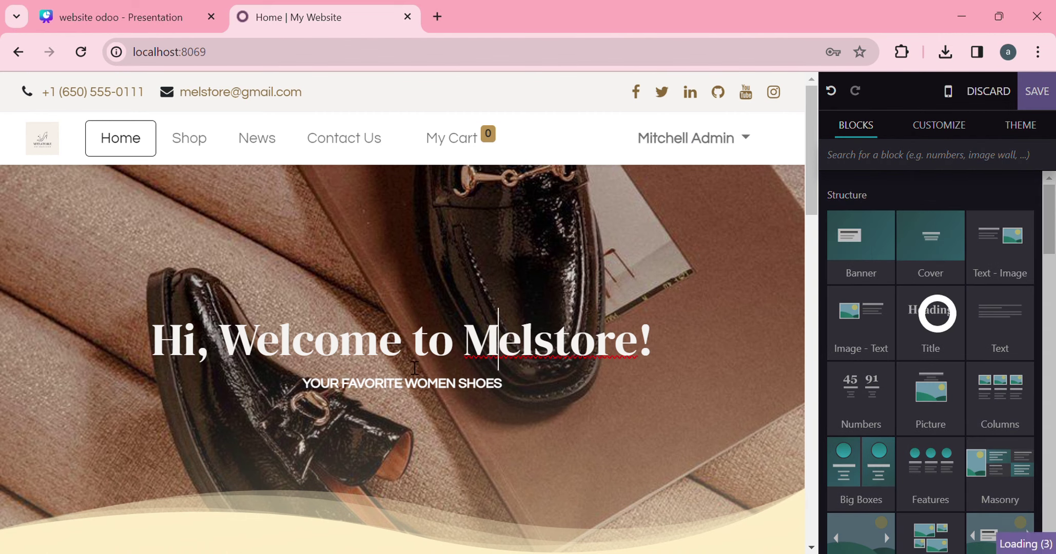
drag(937, 309, 404, 354)
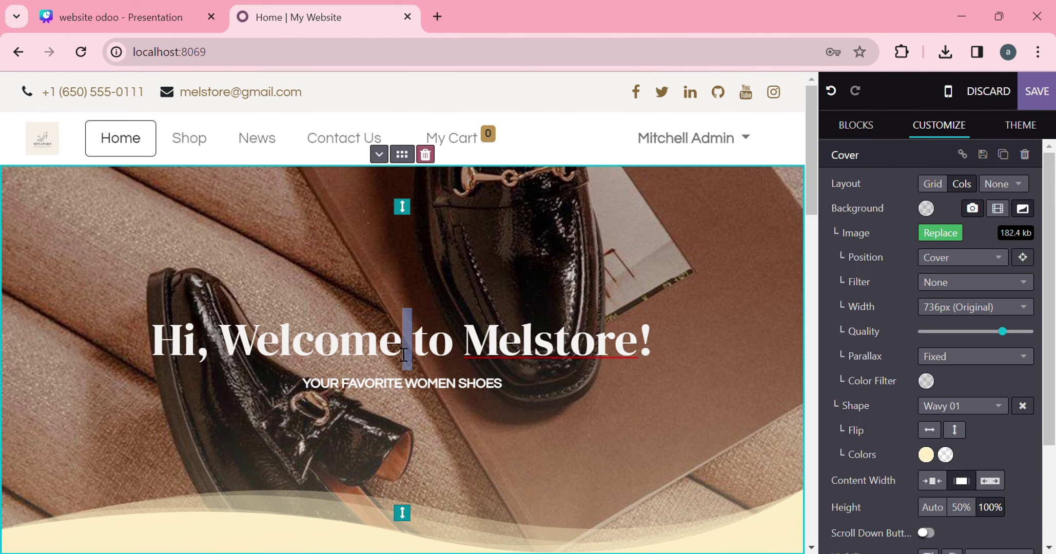
scroll(628, 438, down, 8)
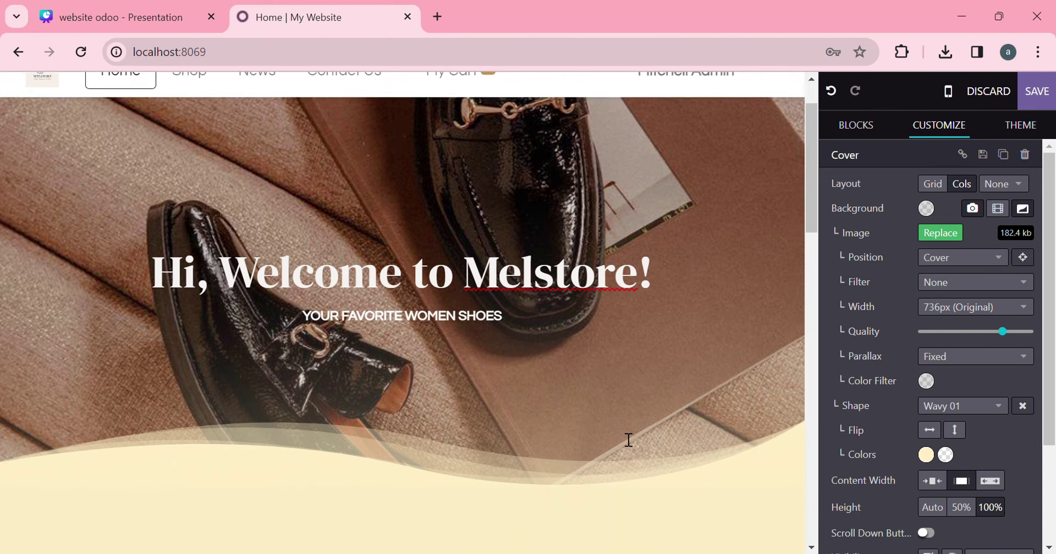
scroll(628, 439, down, 5)
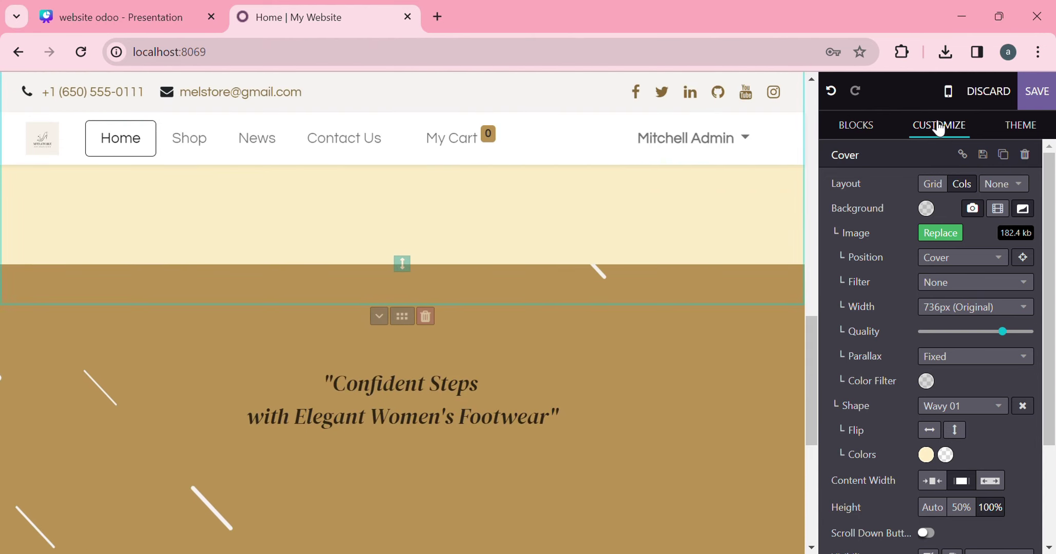
scroll(890, 477, down, 2)
scroll(632, 427, down, 5)
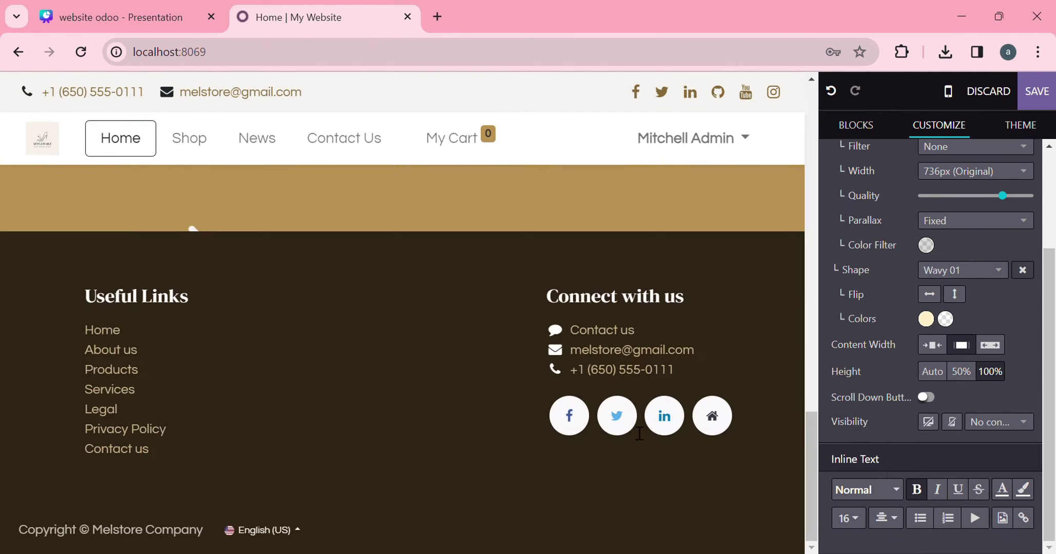
scroll(632, 427, up, 20)
scroll(640, 434, up, 3)
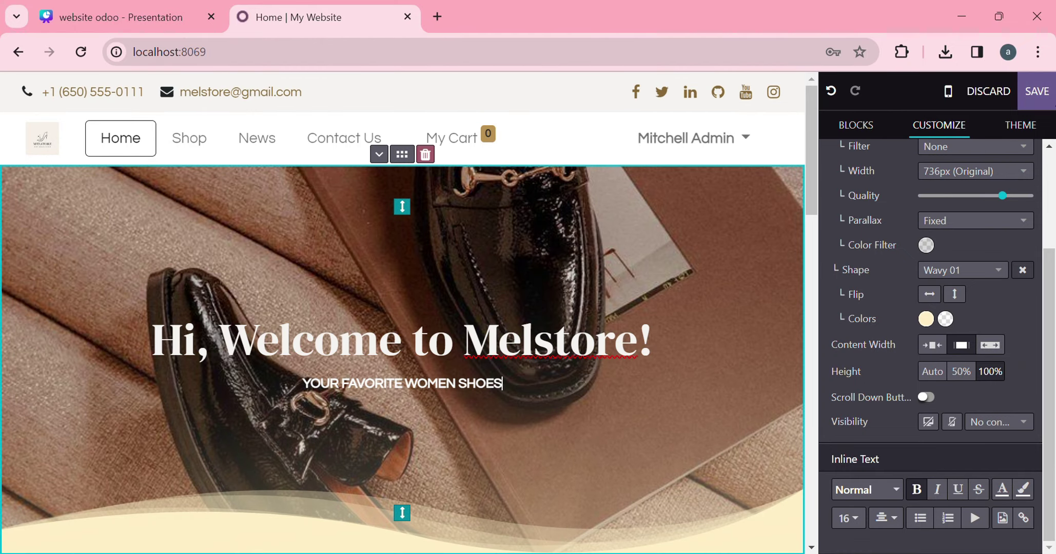
click(1037, 91)
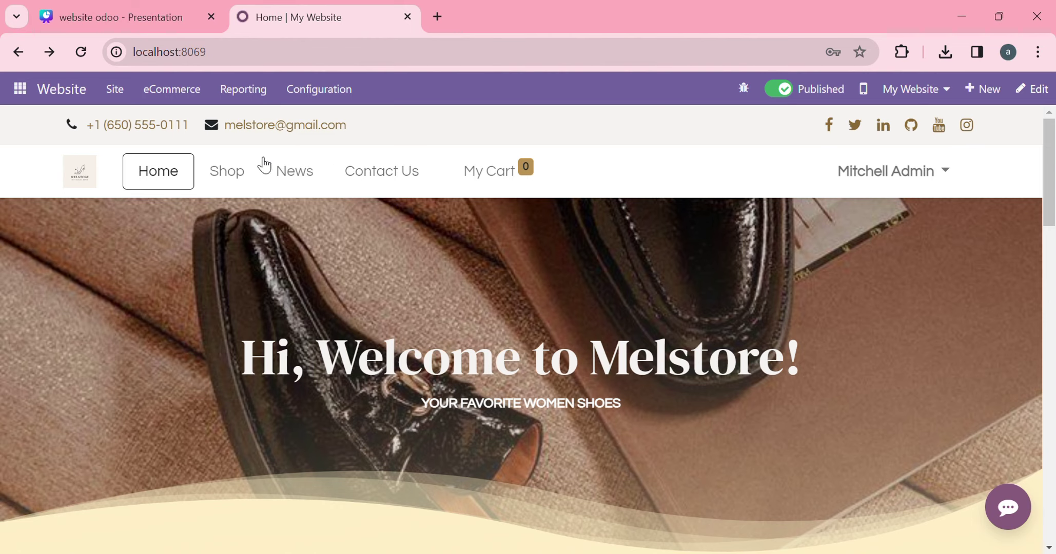
Visit the site's News page and look through its content.
click(300, 179)
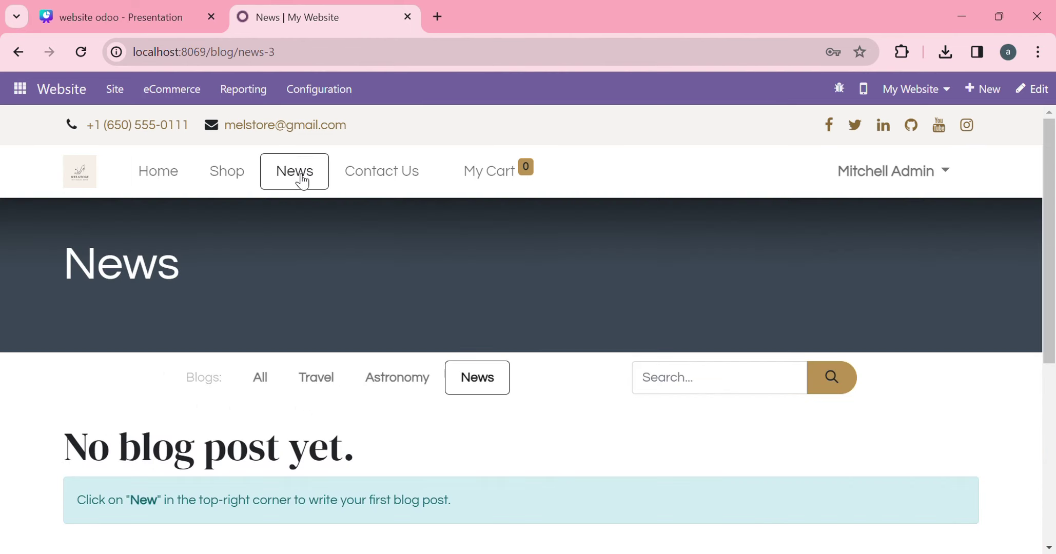
scroll(313, 308, down, 3)
scroll(319, 308, up, 3)
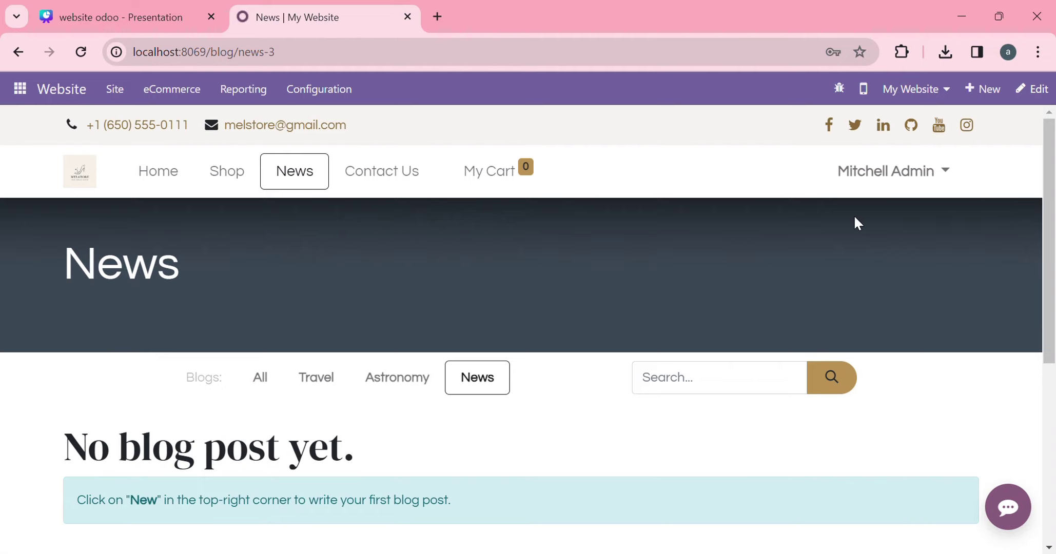
scroll(511, 342, down, 2)
scroll(512, 345, up, 2)
Create a new blog post in the News blog titled "Melstore, Toko Sepatu Wanita dari Indonesia telah Mendunia".
click(983, 89)
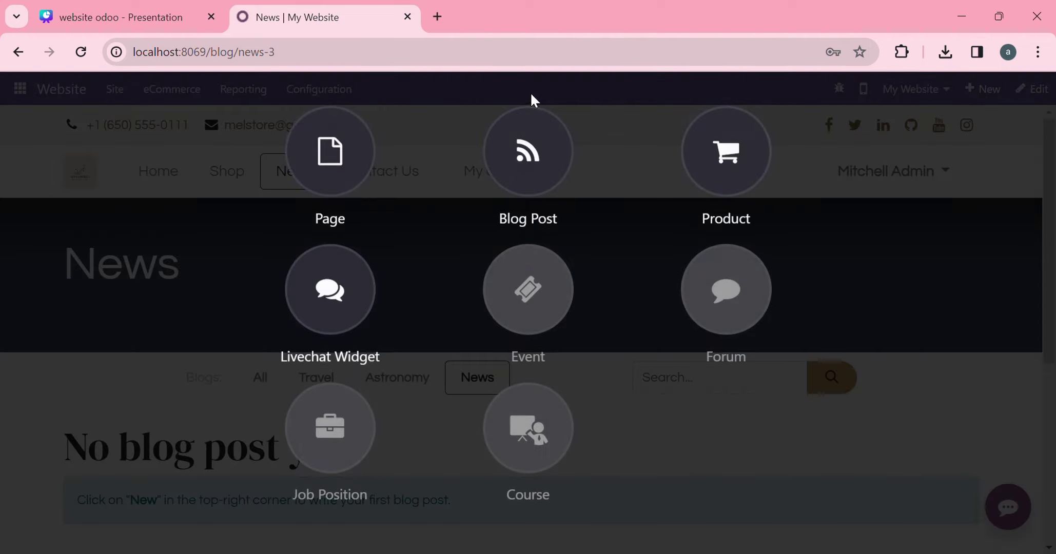
click(534, 169)
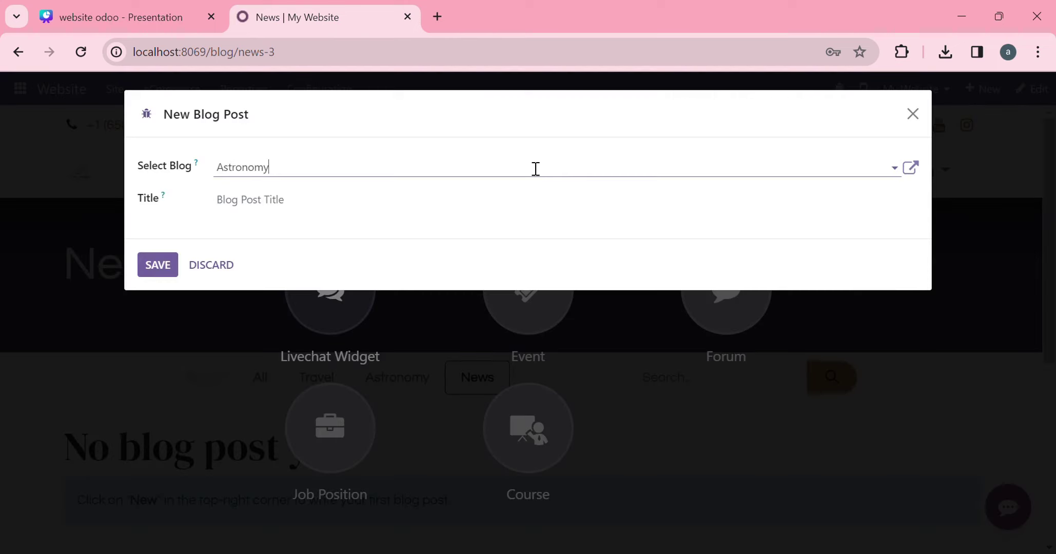
click(352, 175)
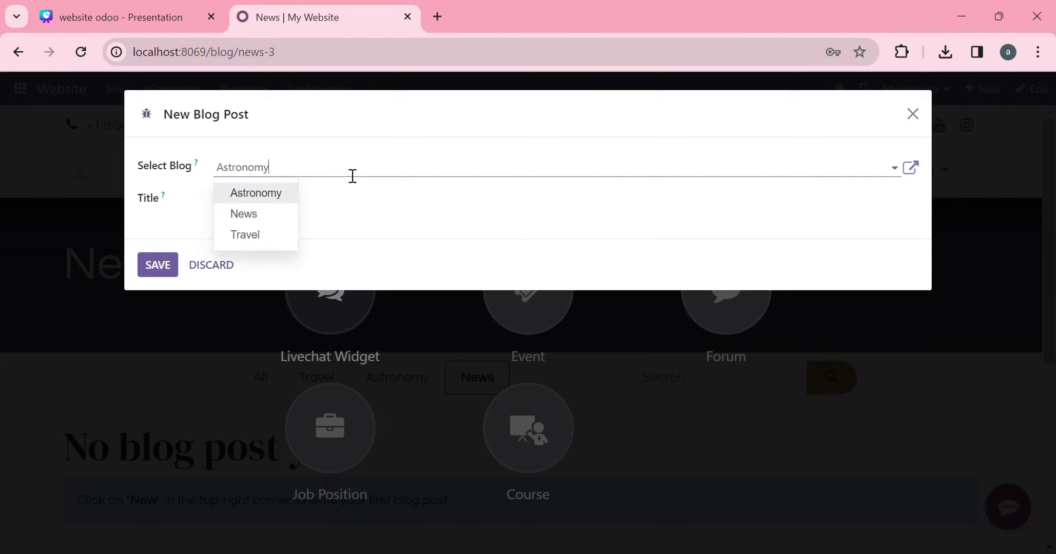
click(261, 222)
click(257, 217)
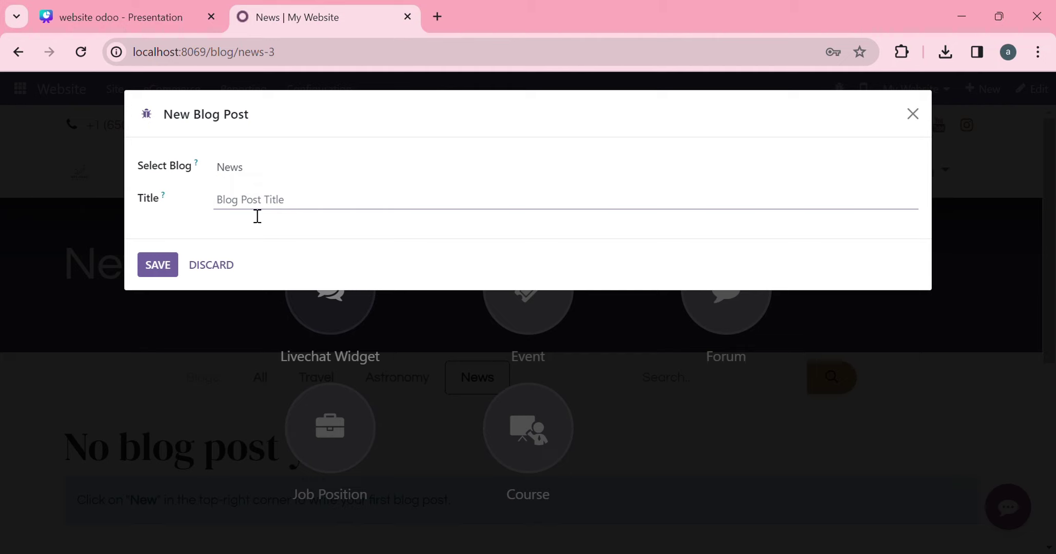
text(Melstore, Toko S)
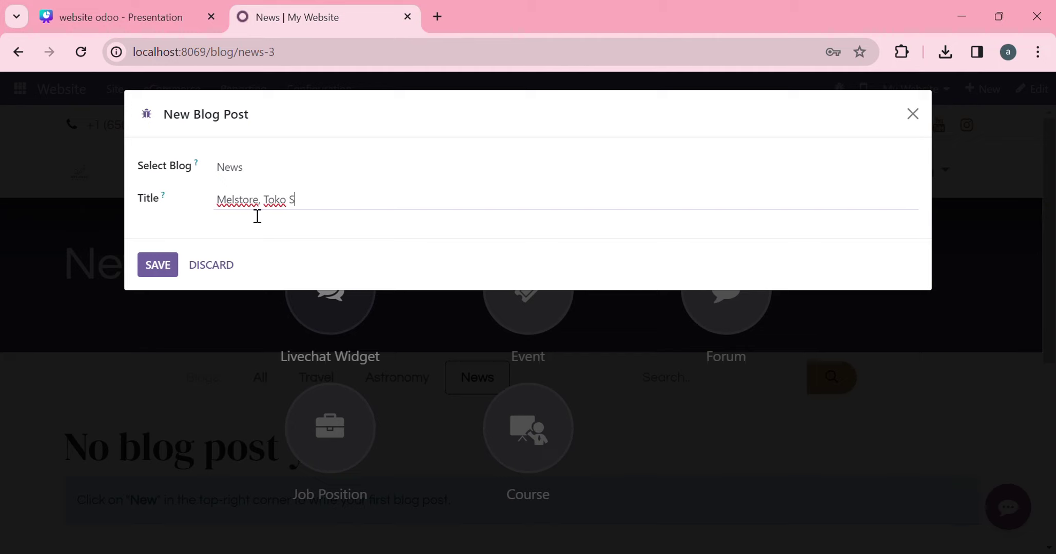
text(epatu Wanita dari Indone)
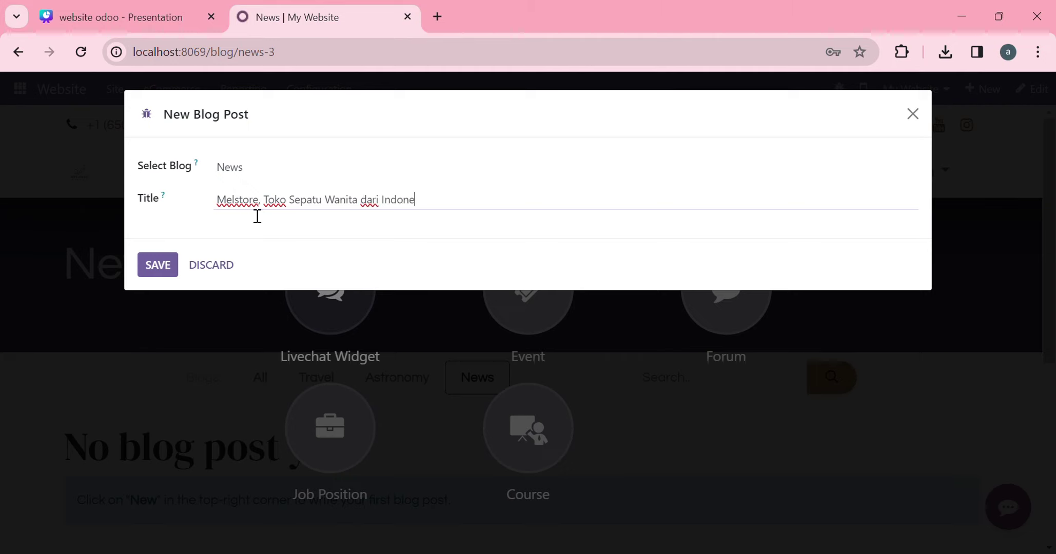
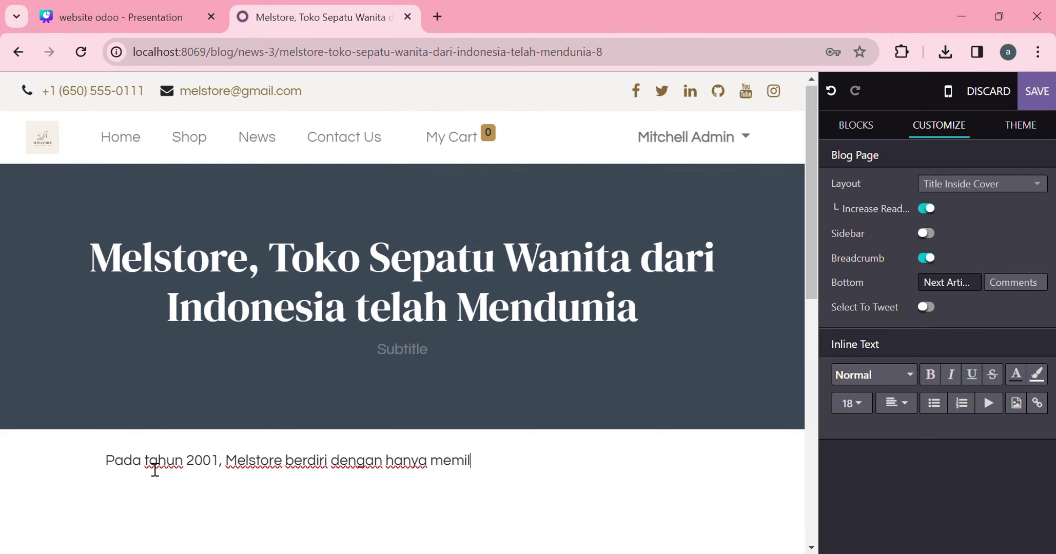
Complete the post body's opening sentence as "Pada tahun 2001, Melstore berdiri dengan hanya memiliki 1 cabang dan sedikit supplier.".
text(iki 1 cab)
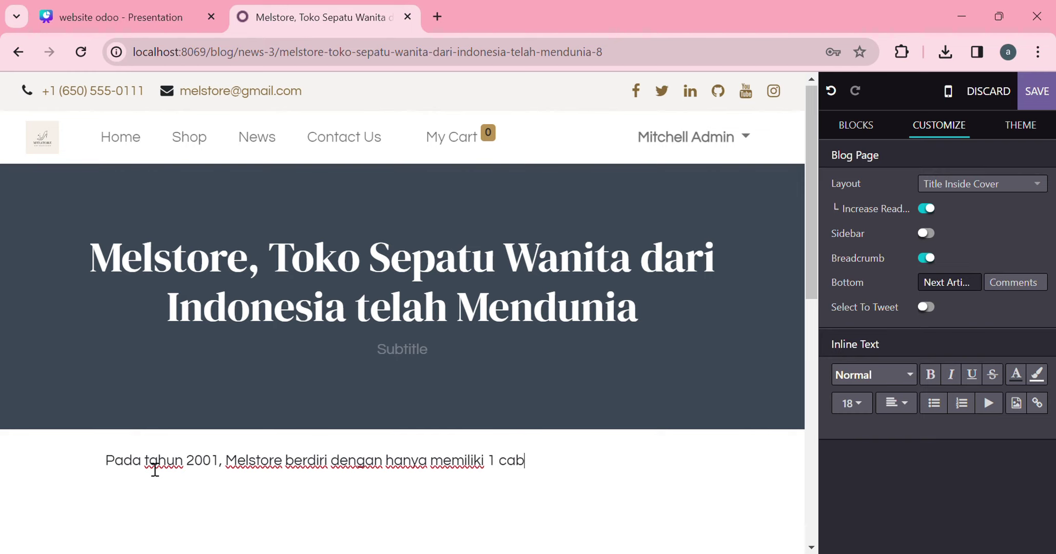
text(an)
key(BackSpace)
text(ang dan)
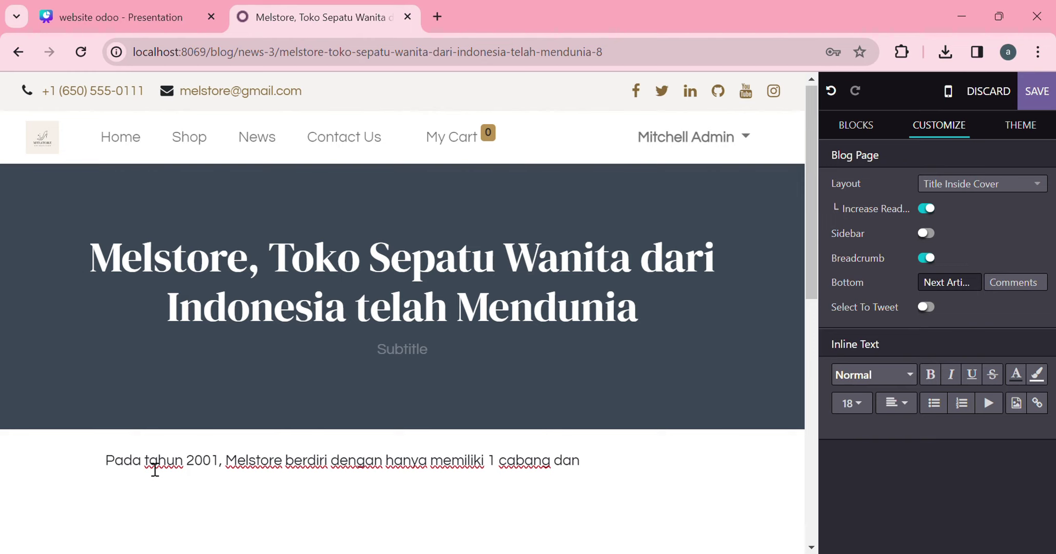
text( sedikit )
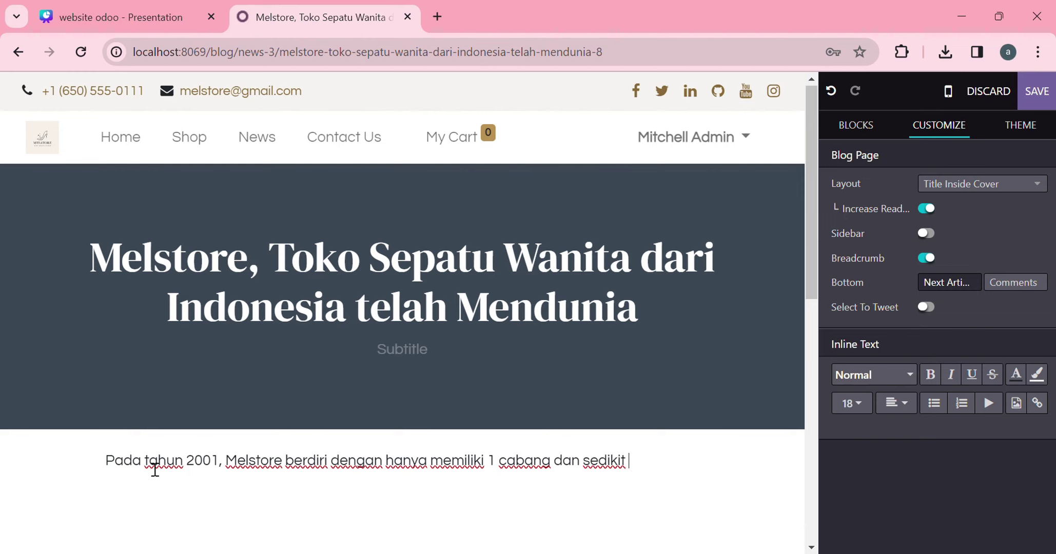
text(supplier. Namun kini, M)
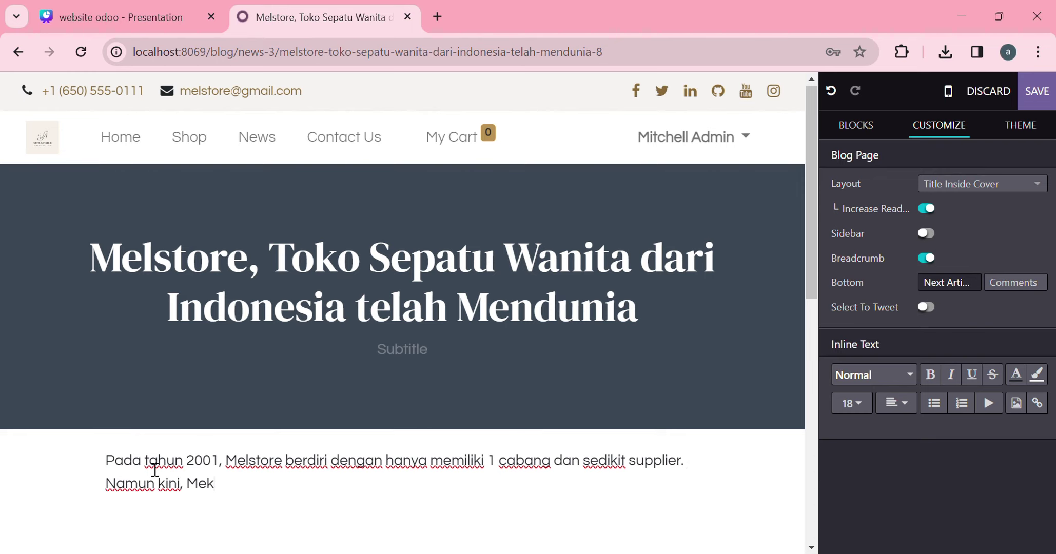
Finish the body's second sentence as "Namun kini, Melstore telah mendunia dengan memiliki puluhan cabang.".
text(ek)
key(BackSpace)
text(lstore )
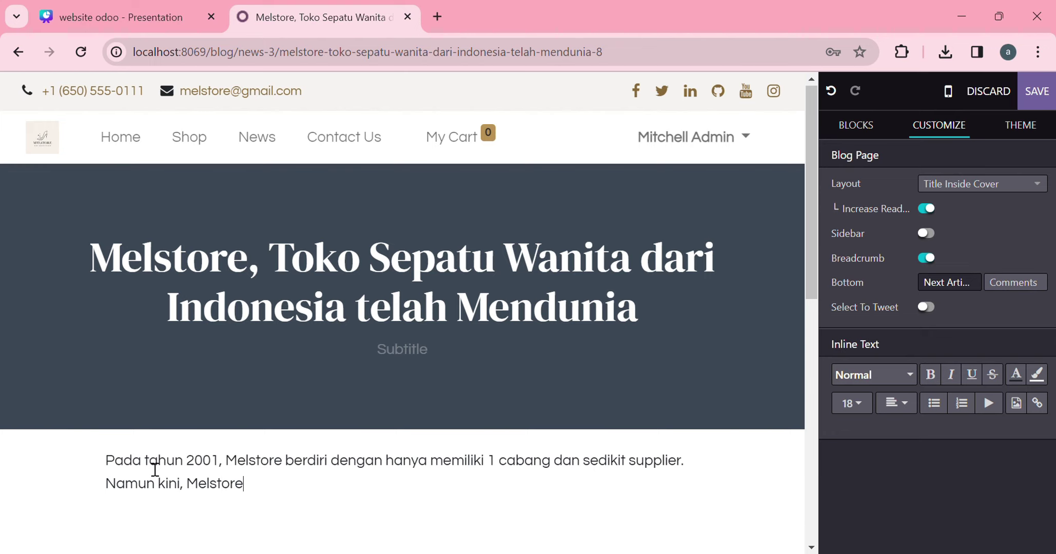
text(telah mend)
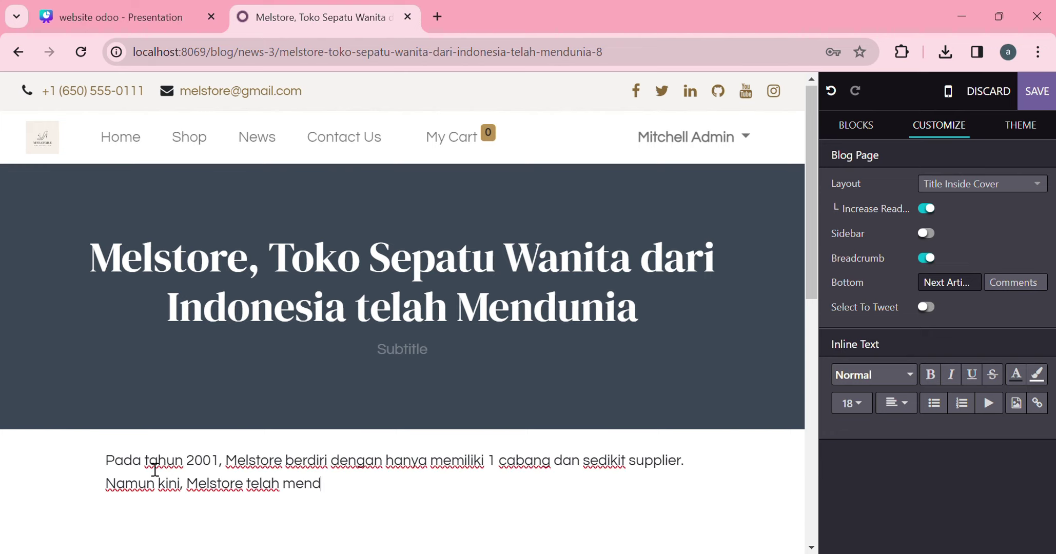
text(unia denga)
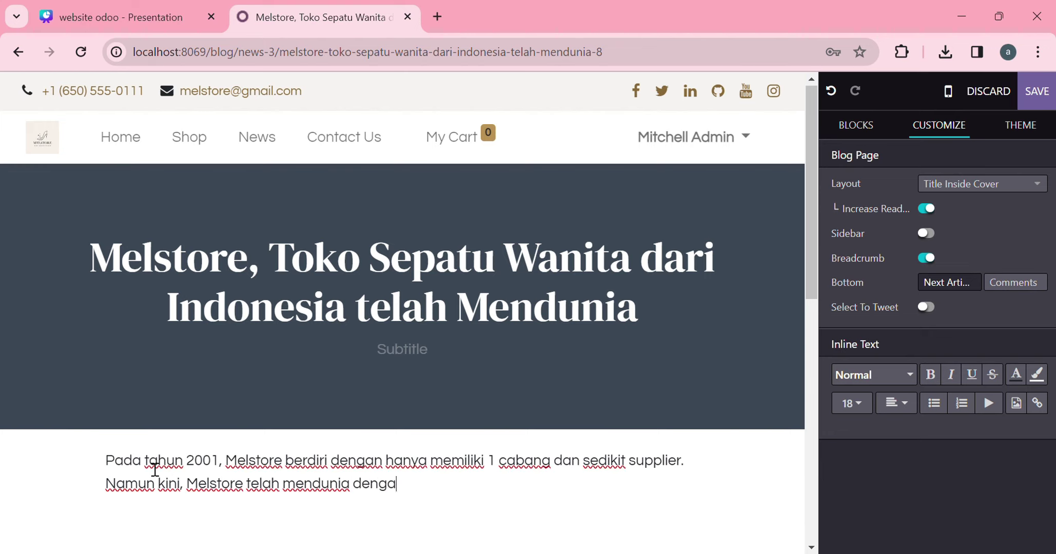
text(n memiliki p)
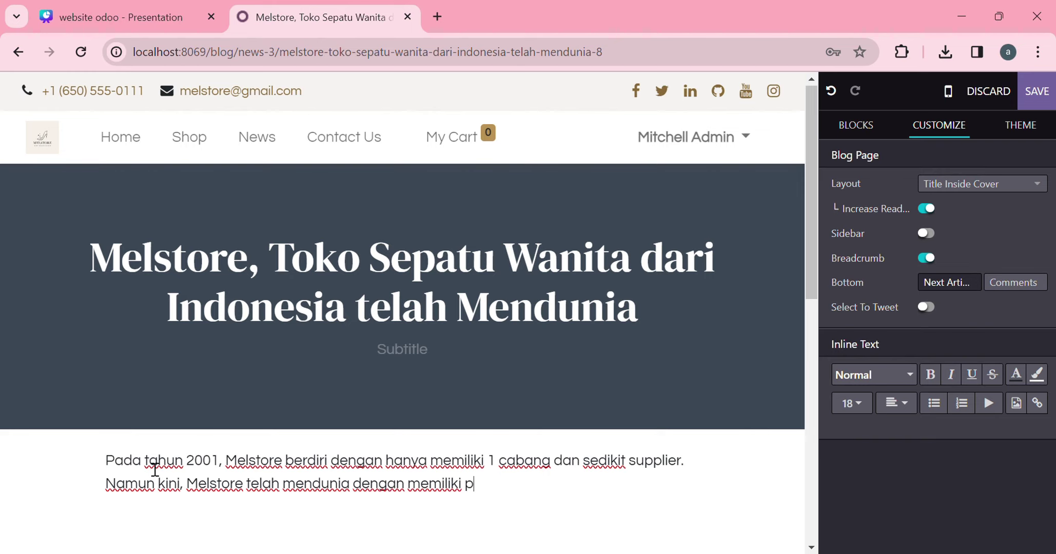
text(uluhan cabang)
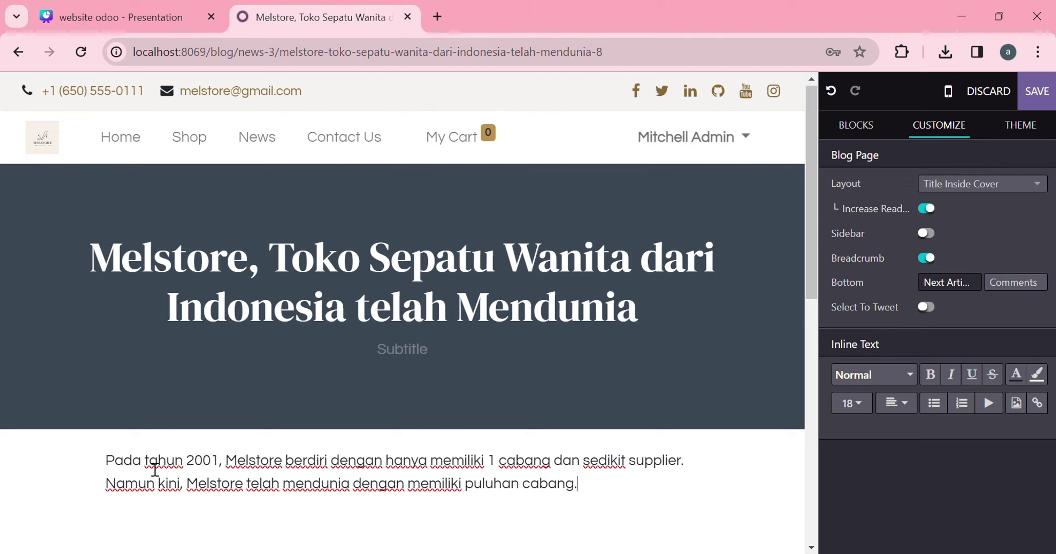
text(.)
Put double quotation marks around the word Melstore in the post title and save the blog post.
click(93, 260)
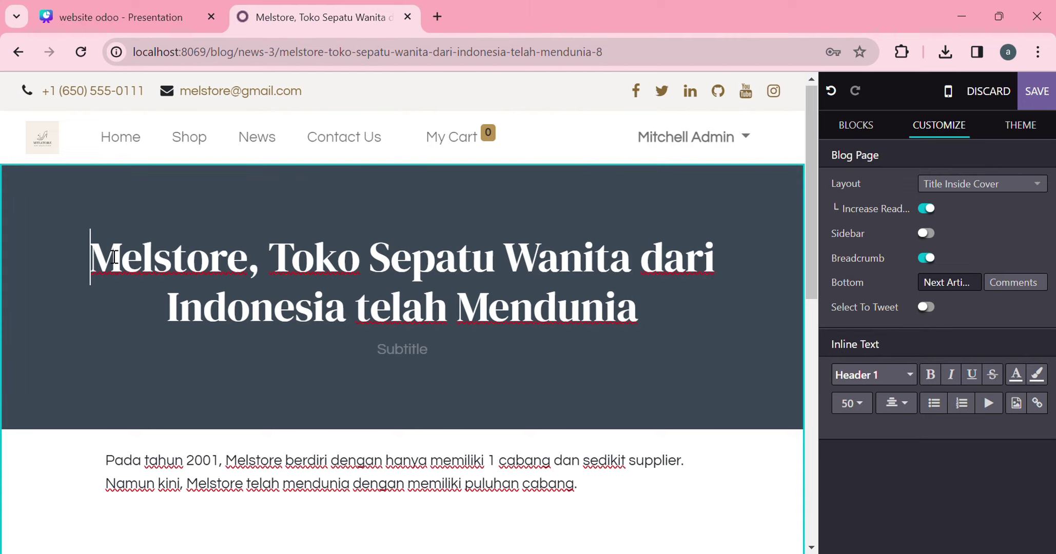
text(")
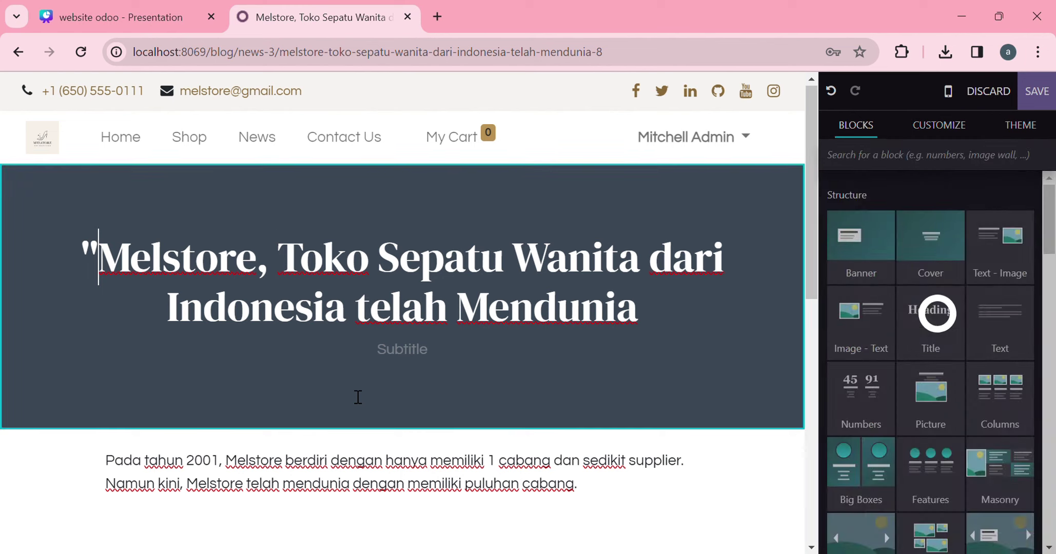
click(265, 264)
text(")
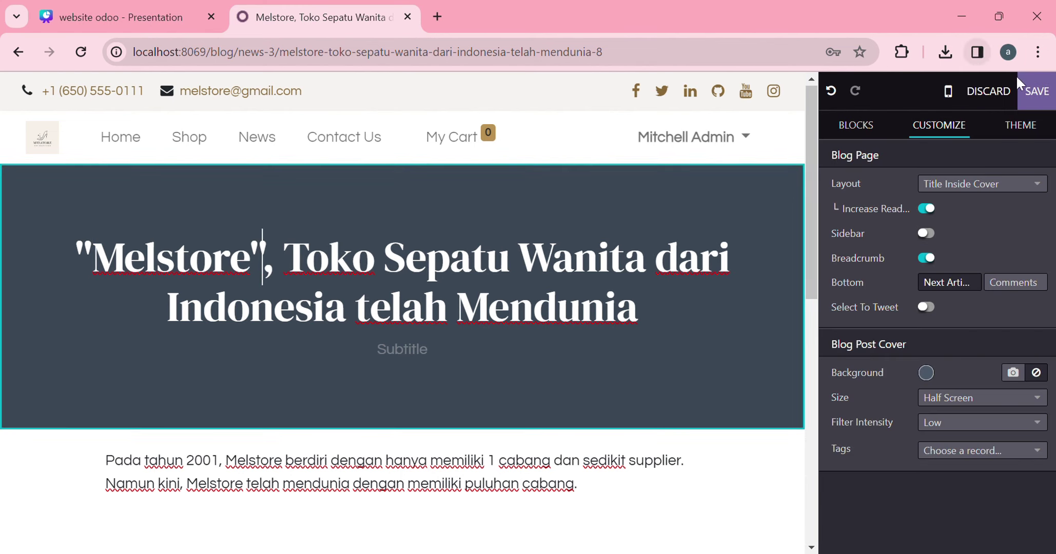
click(1037, 92)
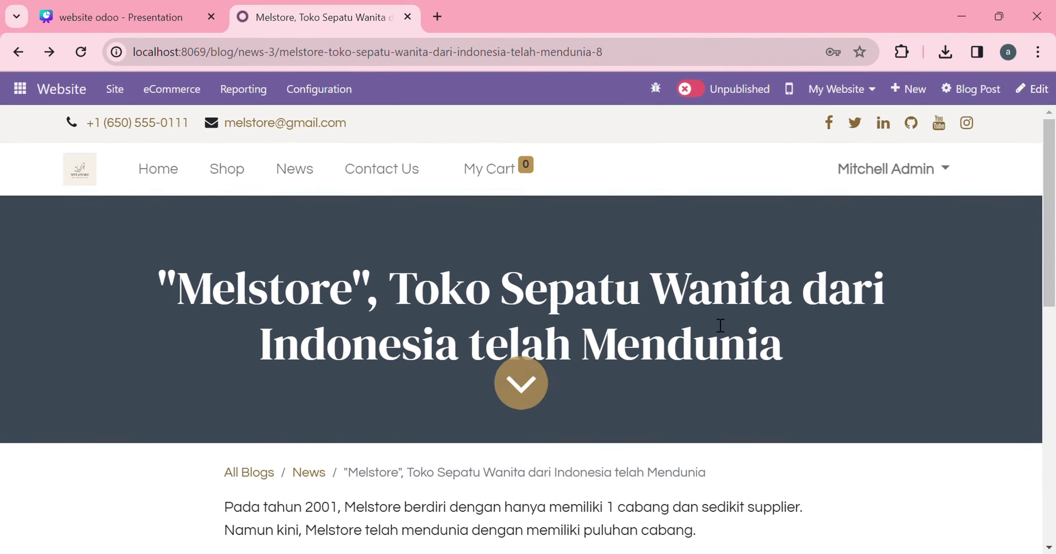
Review the saved blog post from its title cover to the end of the body text, and publish it.
scroll(713, 325, down, 3)
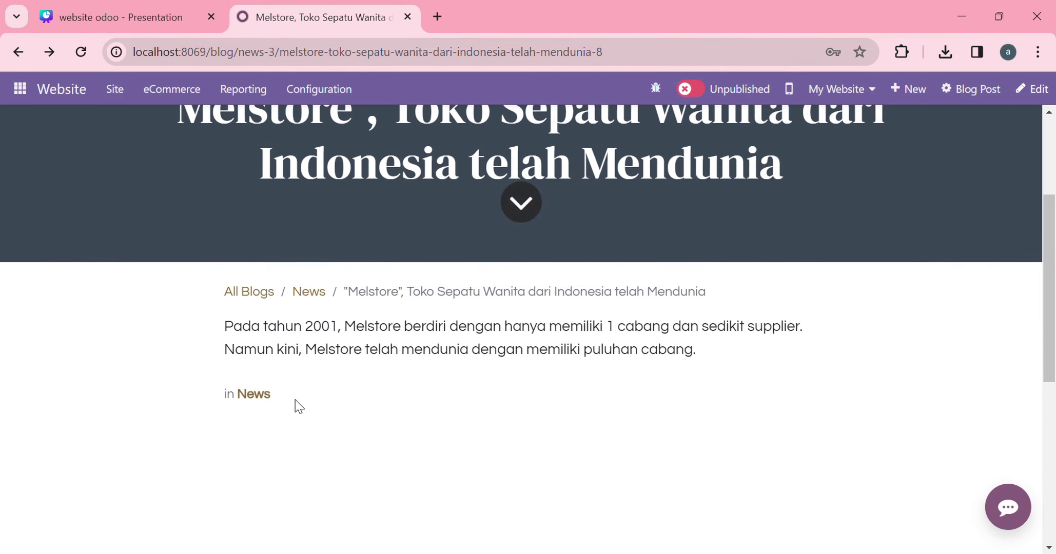
scroll(295, 406, down, 3)
scroll(294, 406, up, 4)
scroll(294, 405, up, 2)
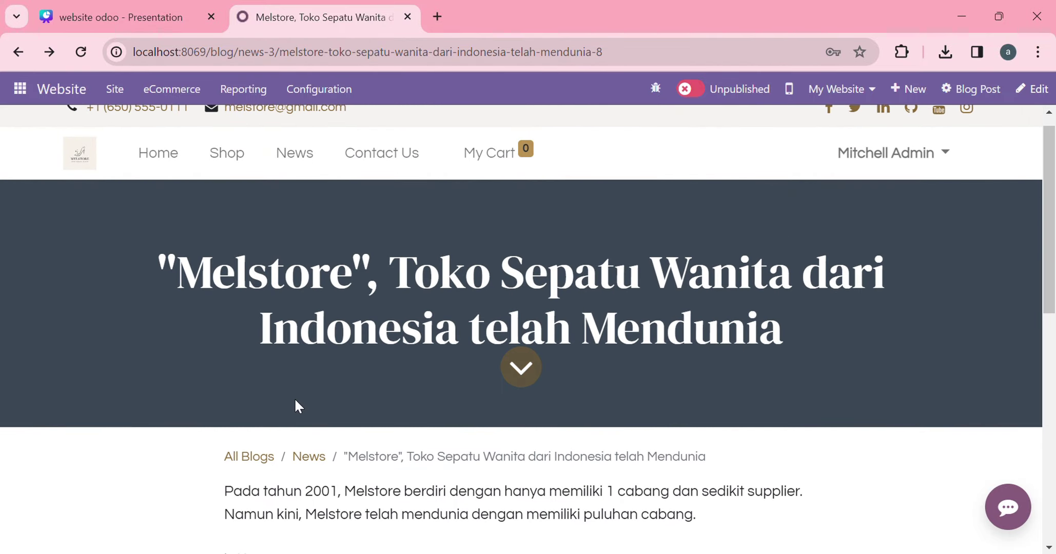
scroll(295, 405, down, 1)
scroll(671, 458, down, 2)
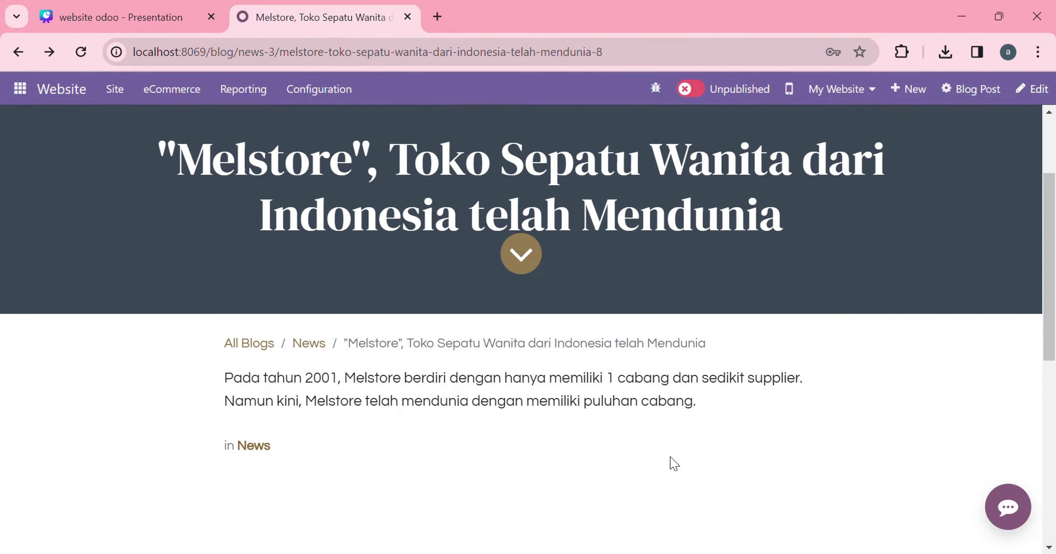
scroll(670, 458, up, 2)
click(522, 349)
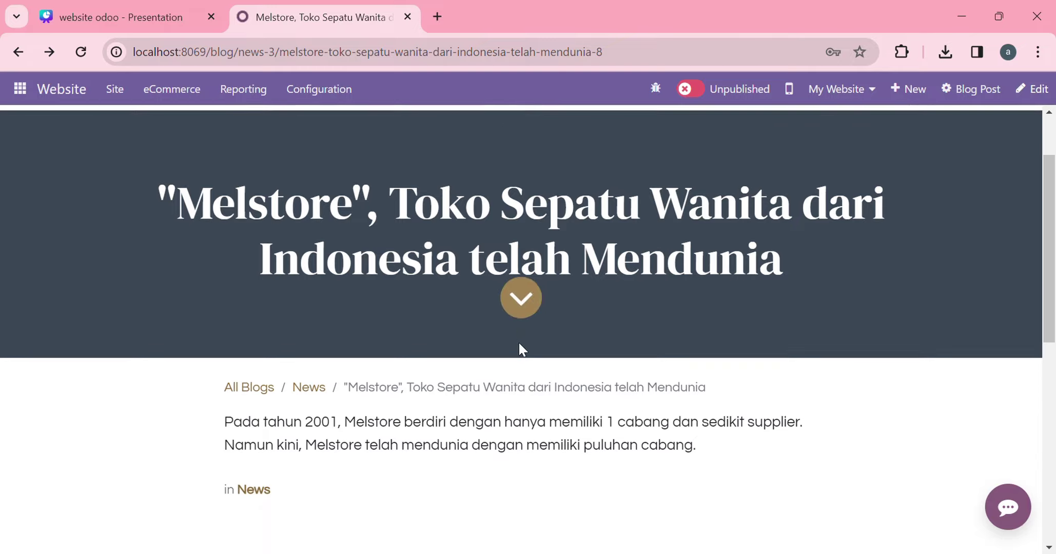
scroll(519, 349, up, 5)
scroll(521, 349, up, 2)
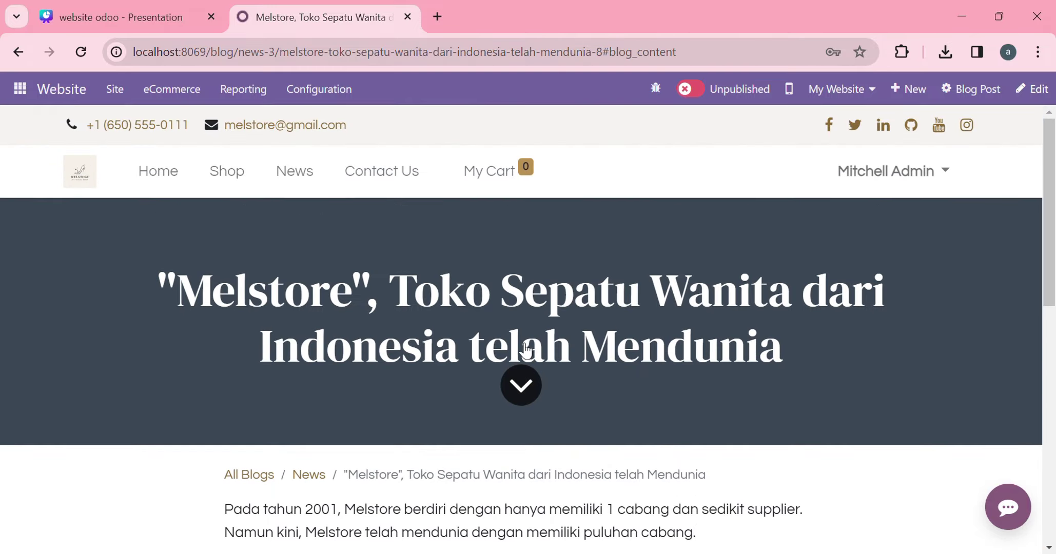
scroll(520, 344, down, 3)
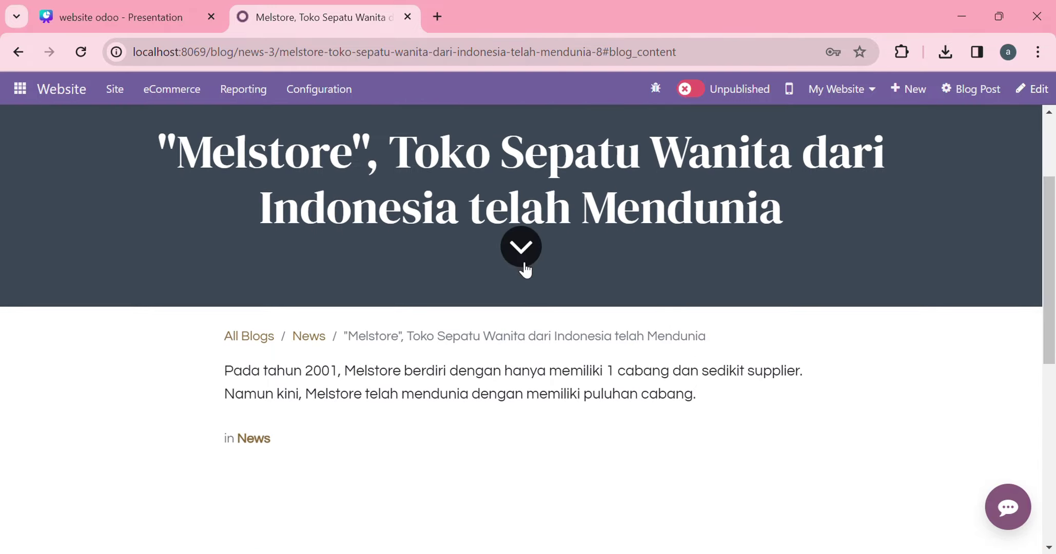
scroll(525, 270, up, 3)
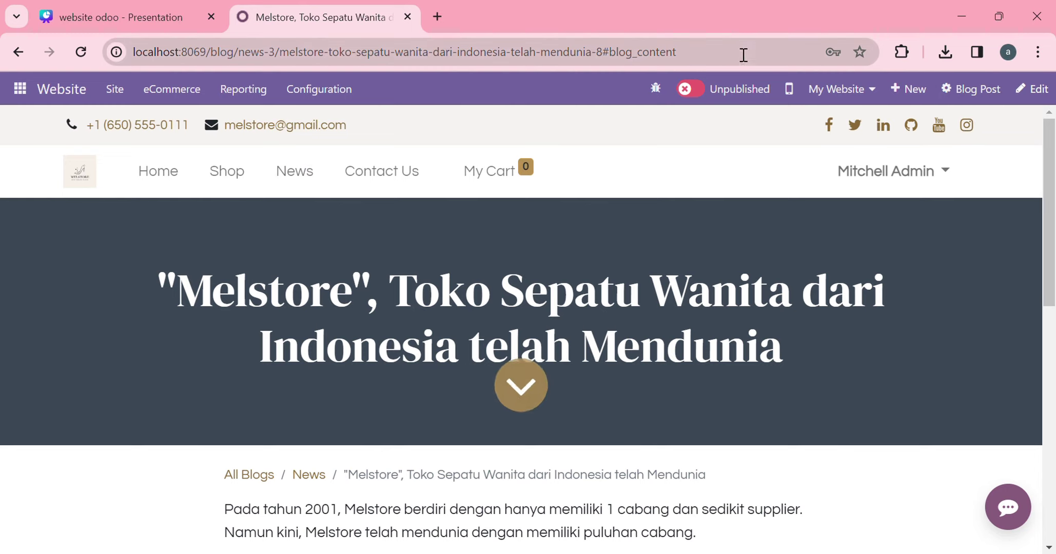
click(693, 90)
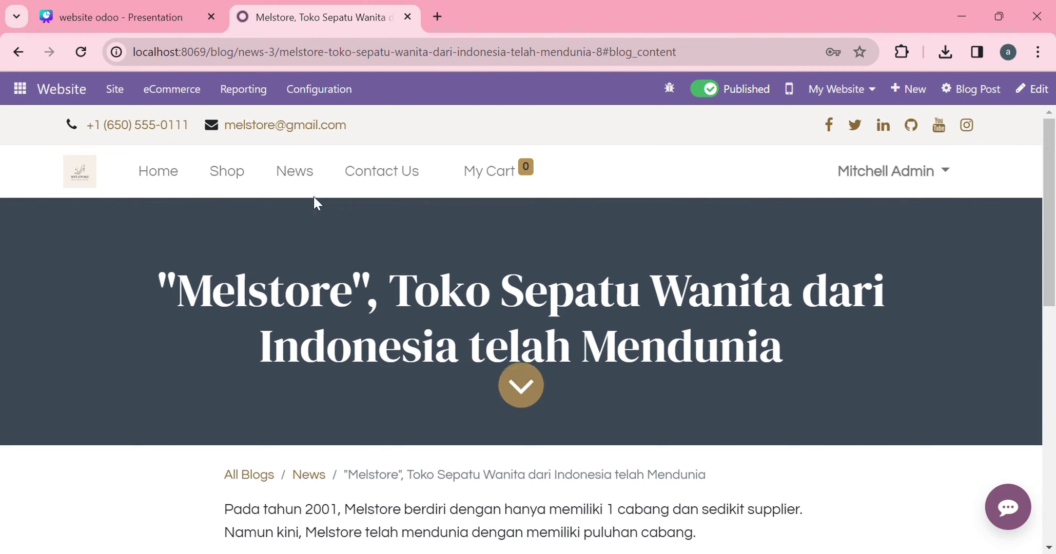
Visit the site's Shop page and search the products for "heels".
click(237, 170)
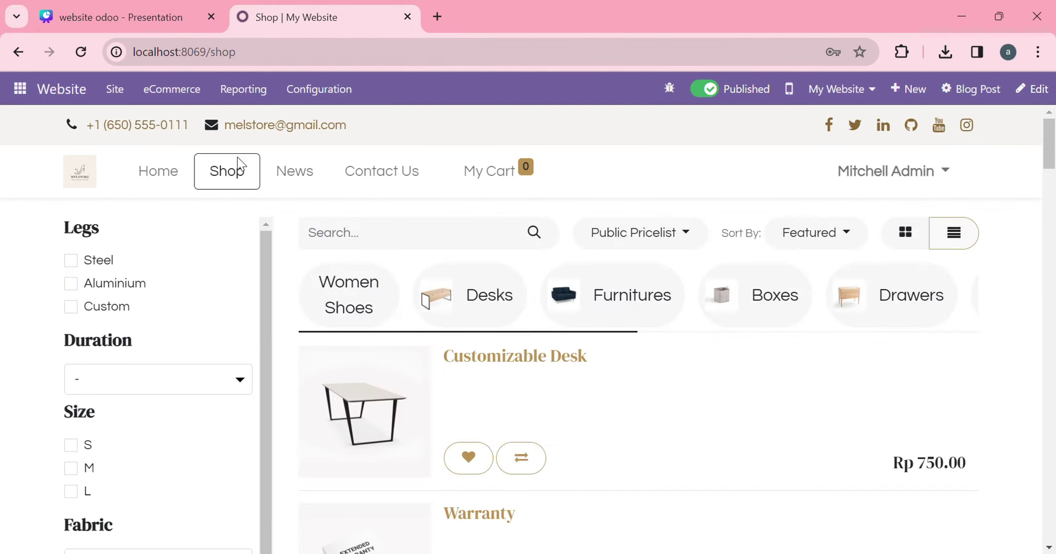
scroll(314, 365, down, 1)
scroll(313, 365, up, 1)
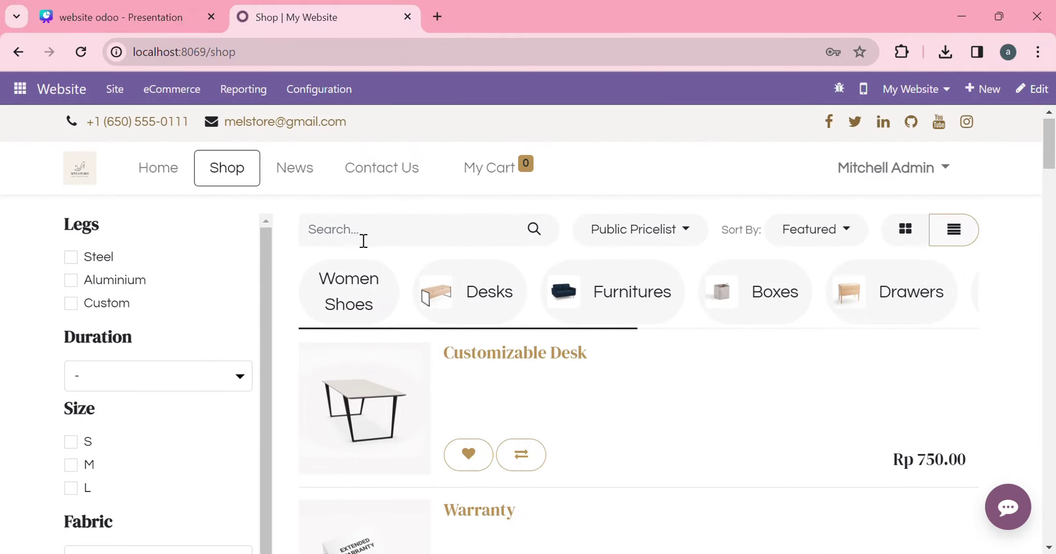
click(363, 240)
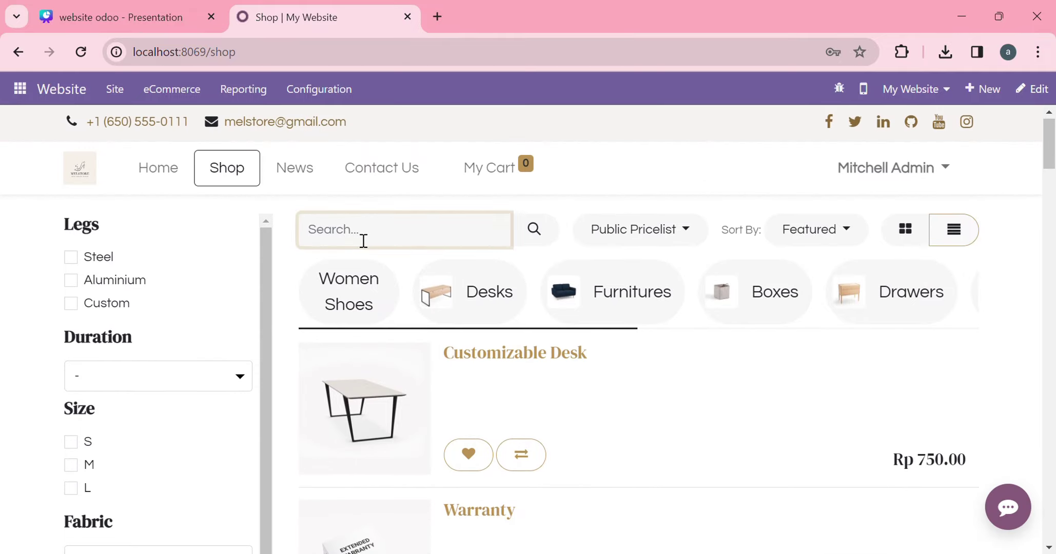
text(heels)
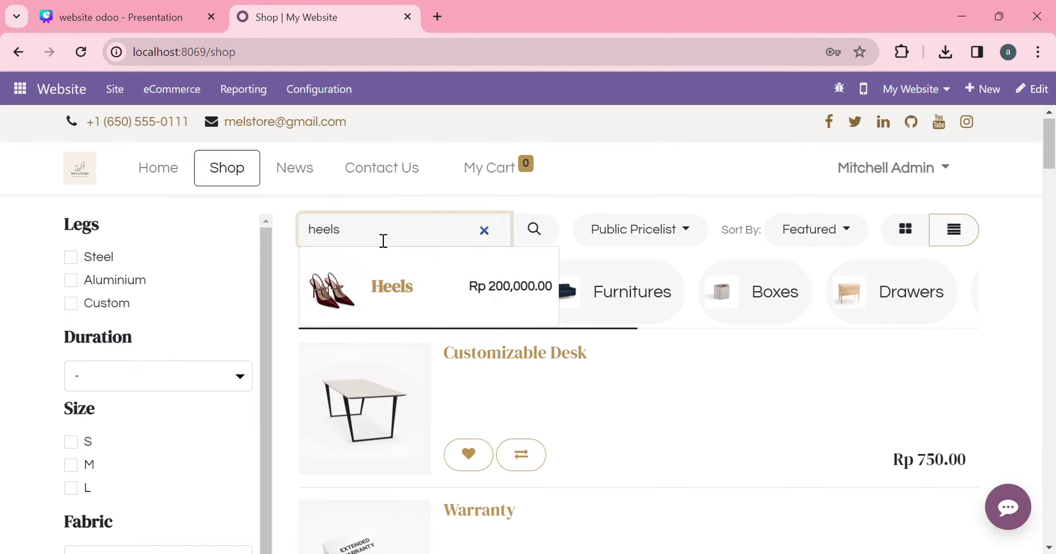
Replace the product search with "flat shoes" and view the Flat Shoes product page.
key(BackSpace)
key(BackSpace)
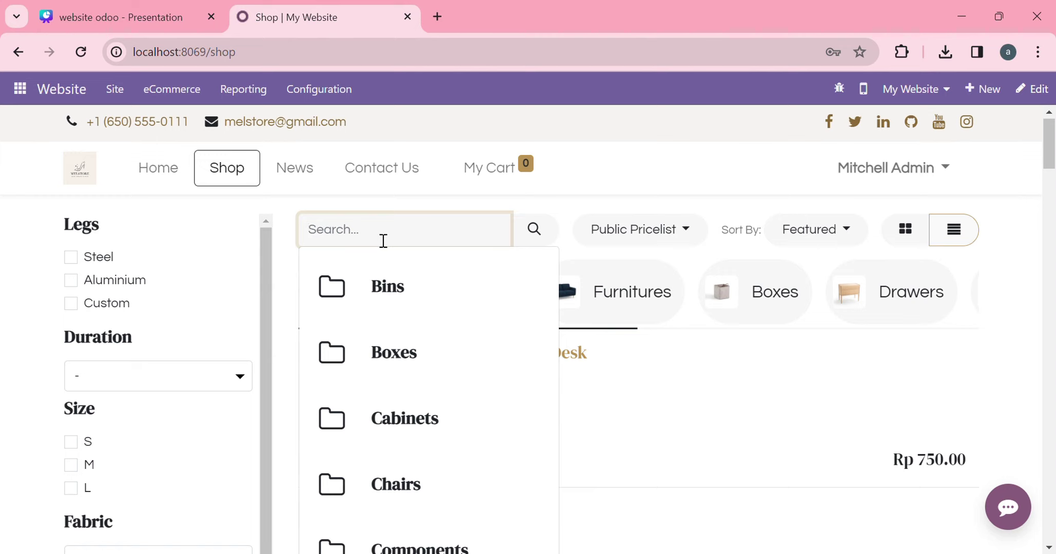
text(flats shoes)
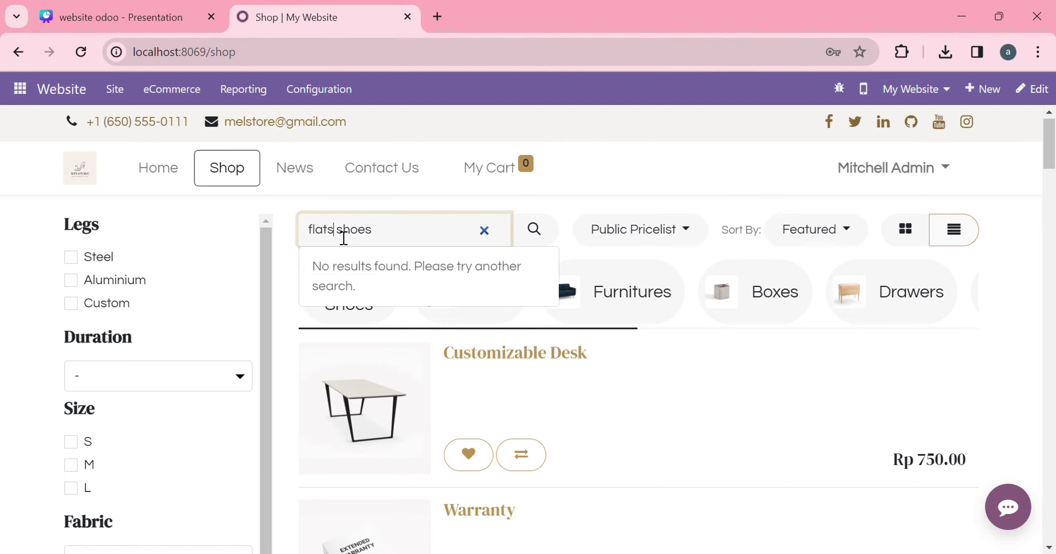
key(BackSpace)
click(371, 287)
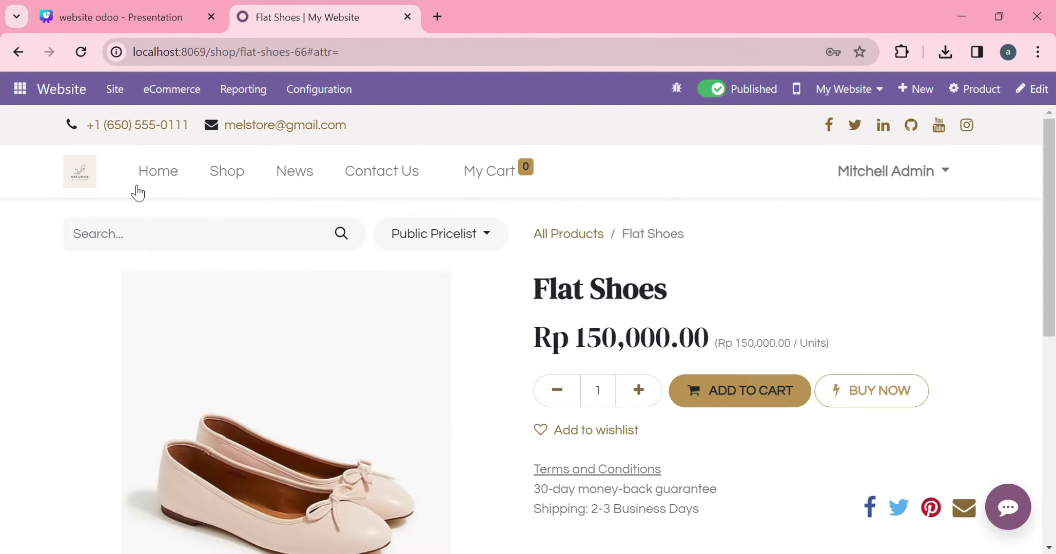
Search the shop for "kets" and look through the Kets product page.
click(176, 236)
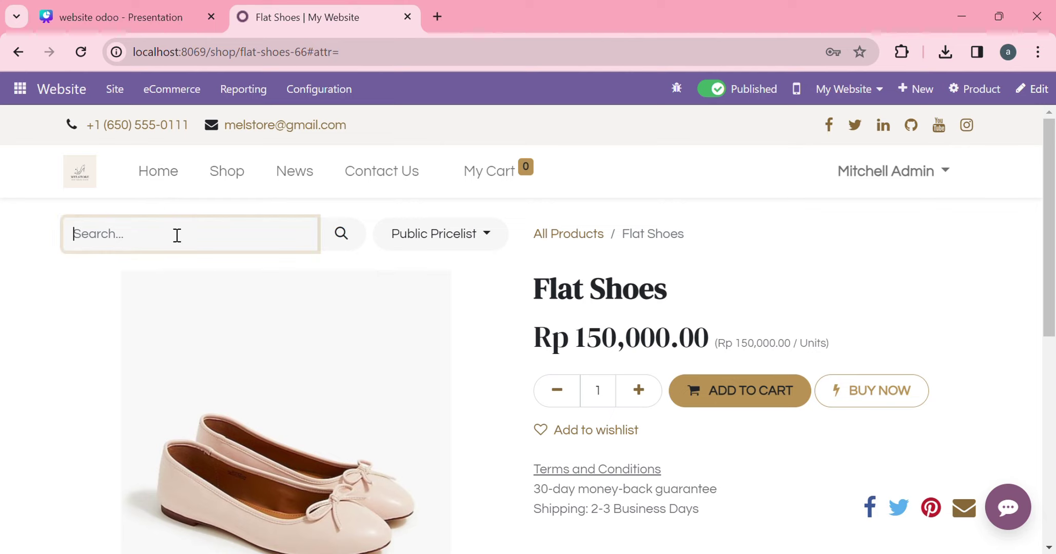
text(kets)
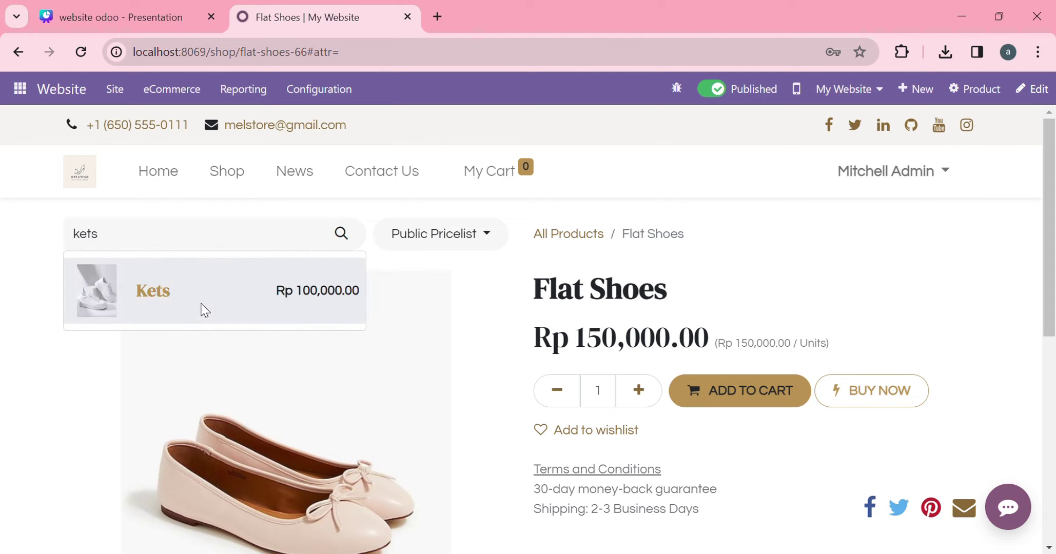
click(204, 307)
scroll(288, 405, down, 3)
scroll(166, 213, up, 3)
Search the shop for "heels" and examine the Heels product page, including its image, price and purchase options.
click(163, 250)
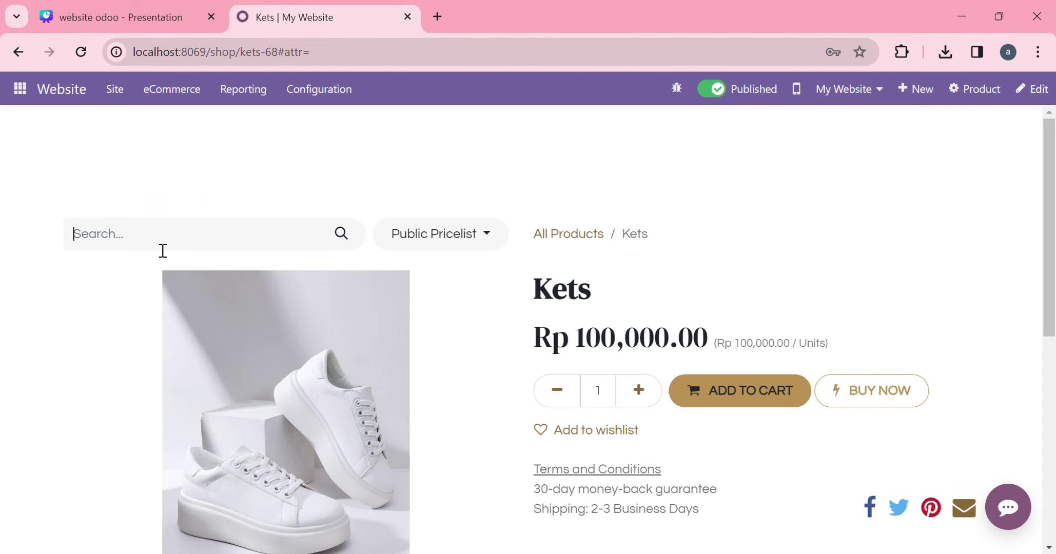
text(heels)
key(Return)
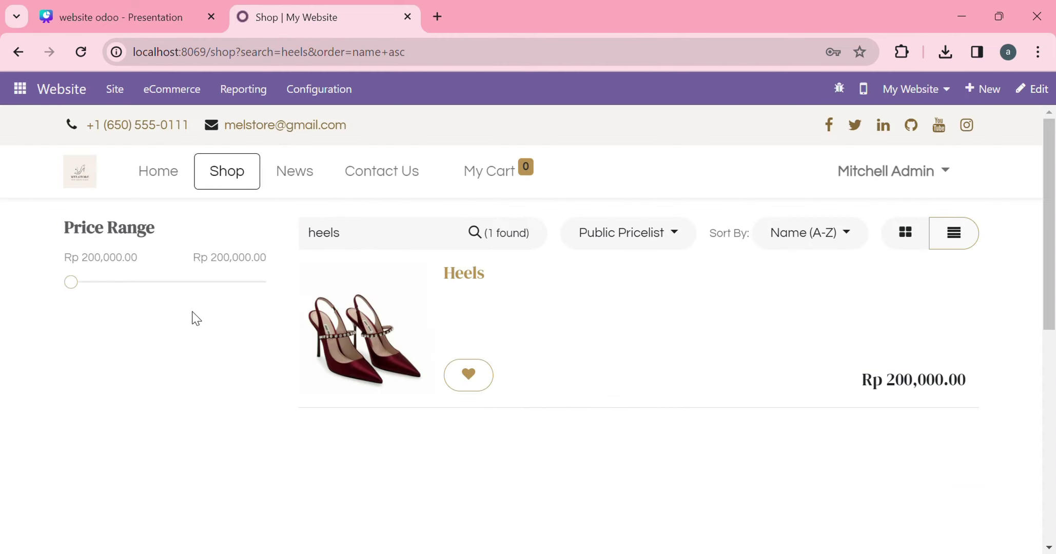
click(306, 349)
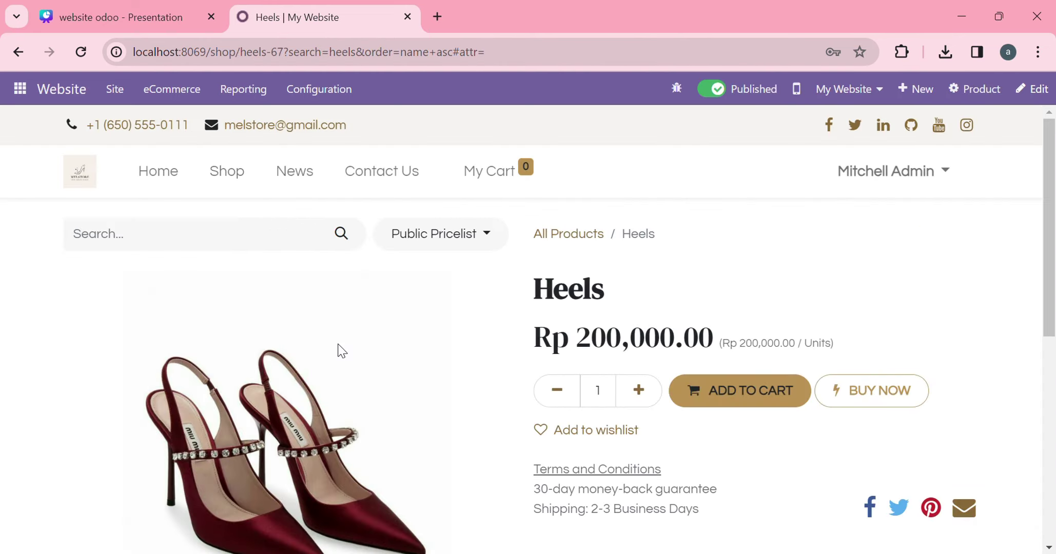
scroll(343, 425, down, 2)
scroll(343, 425, up, 2)
scroll(370, 401, down, 3)
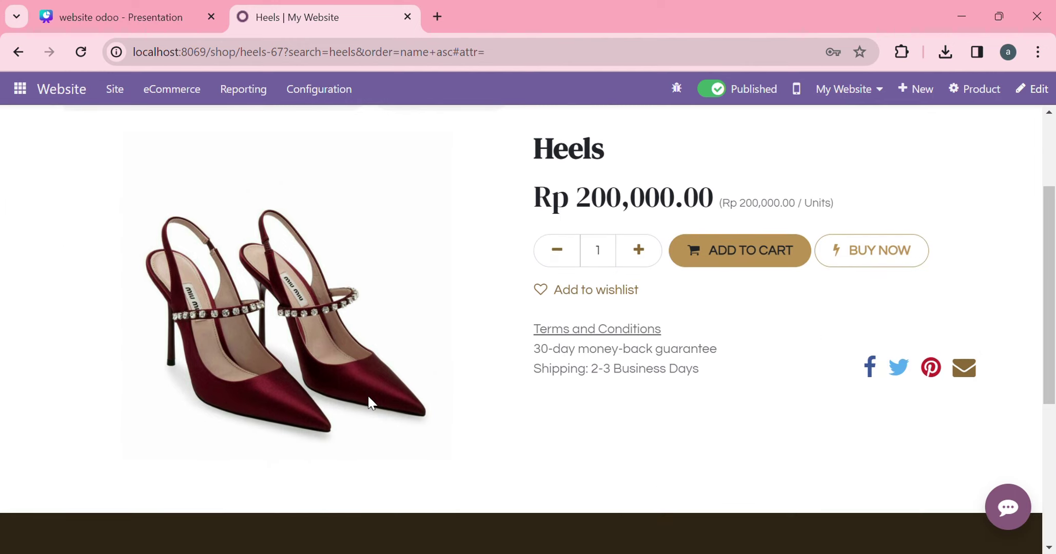
scroll(372, 404, up, 3)
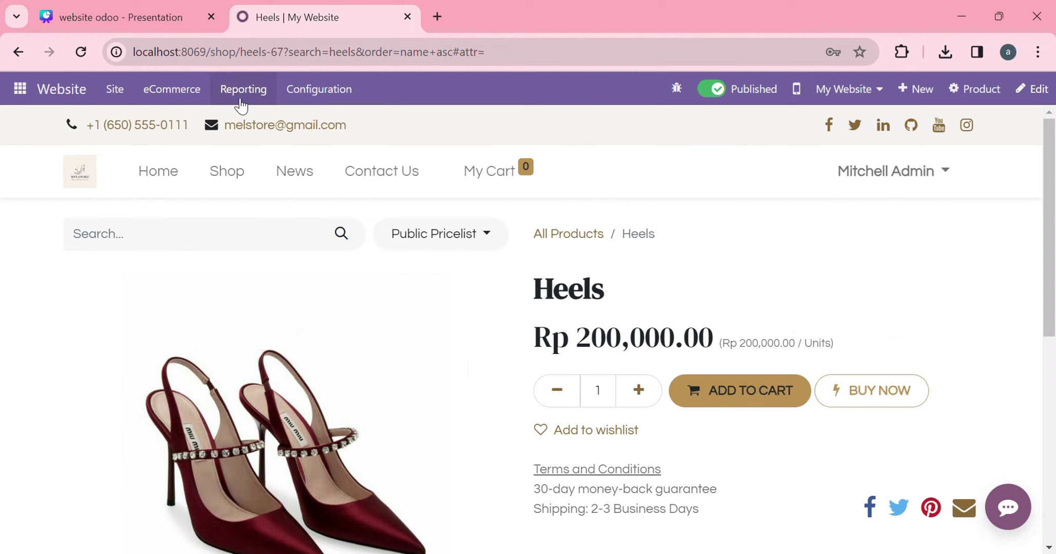
View the eCommerce product list, and return to the website's homepage.
click(178, 98)
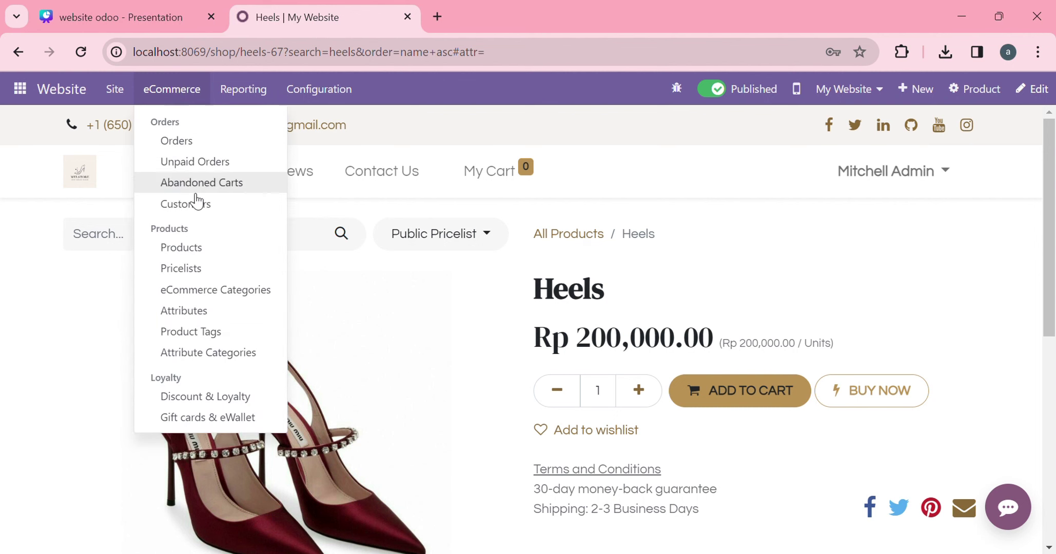
click(199, 260)
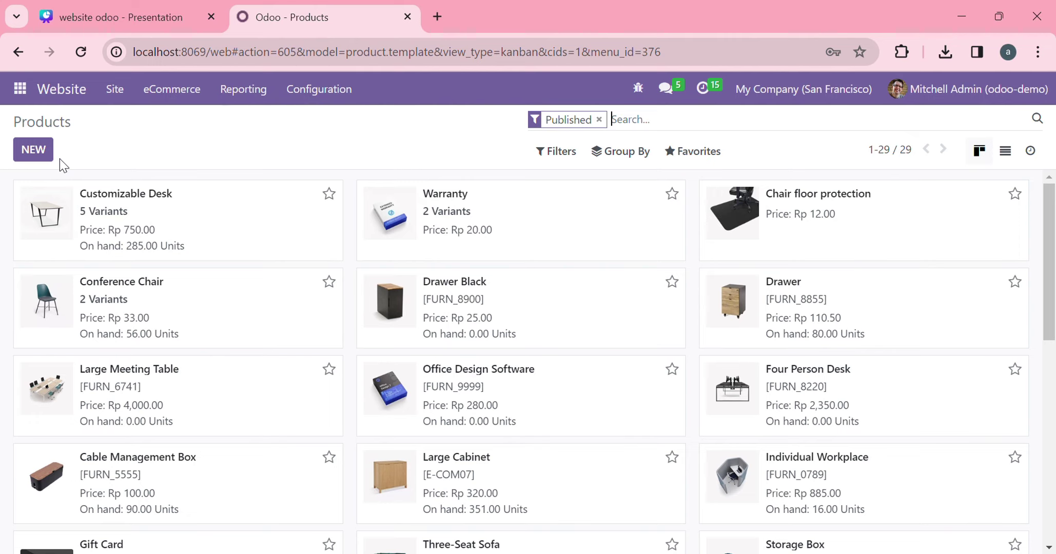
click(27, 92)
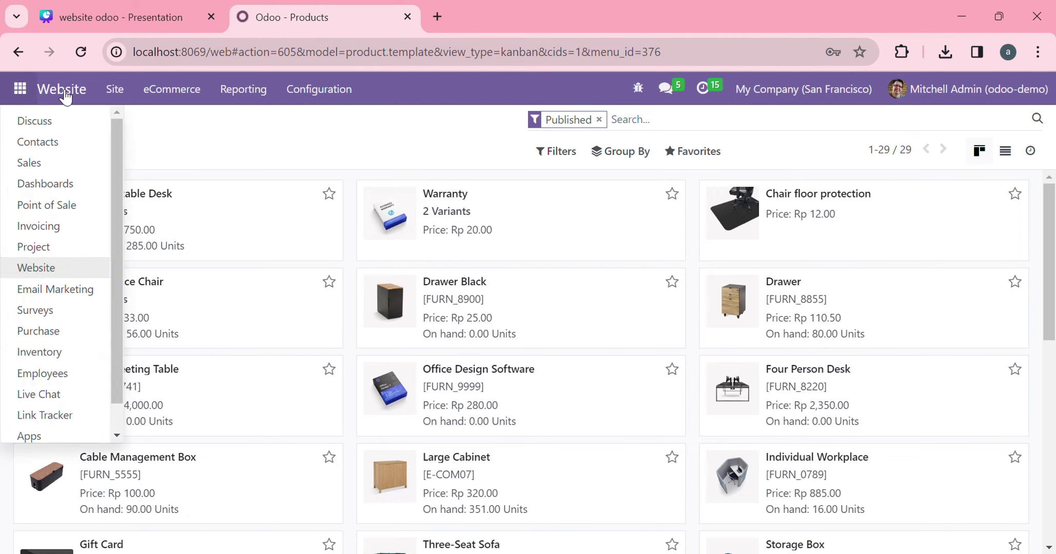
click(62, 89)
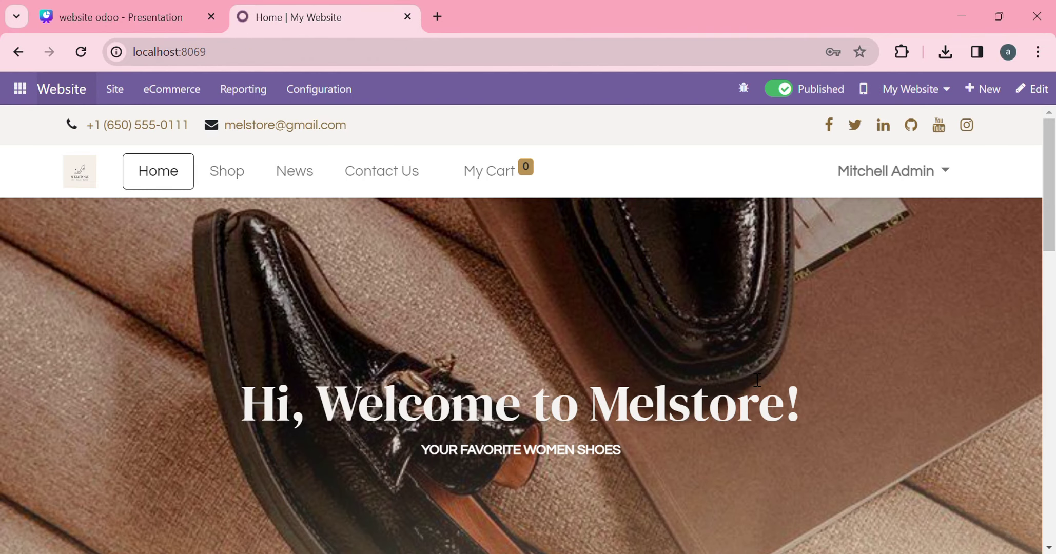
scroll(967, 503, down, 1)
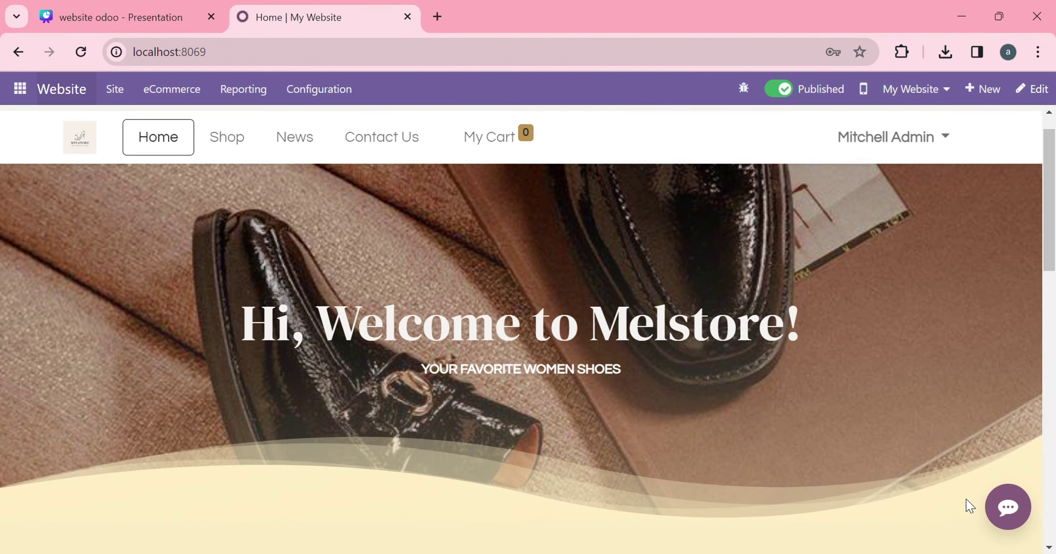
Open and close the homepage's live chat window, and view the channels in the Live Chat app.
click(1007, 508)
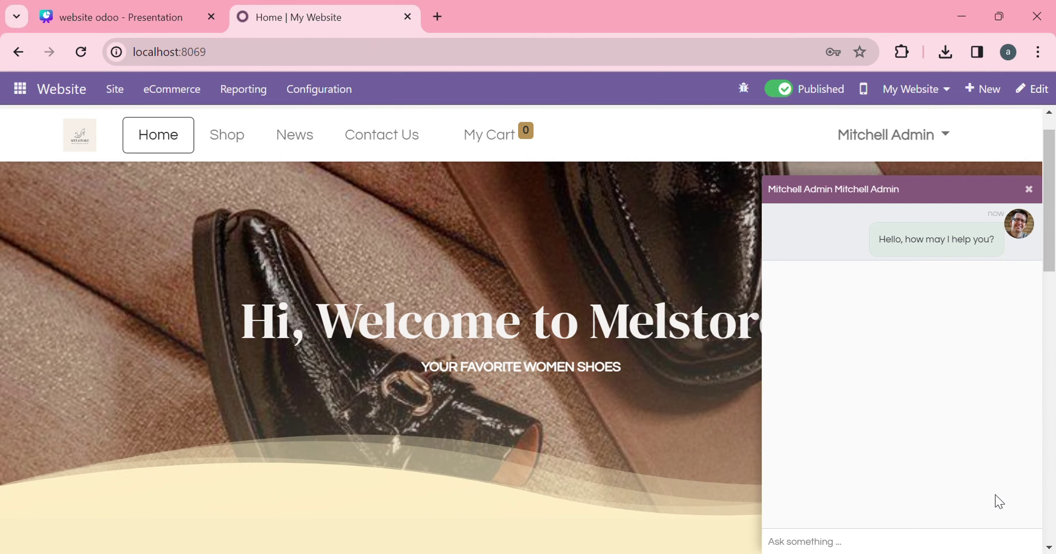
click(1030, 191)
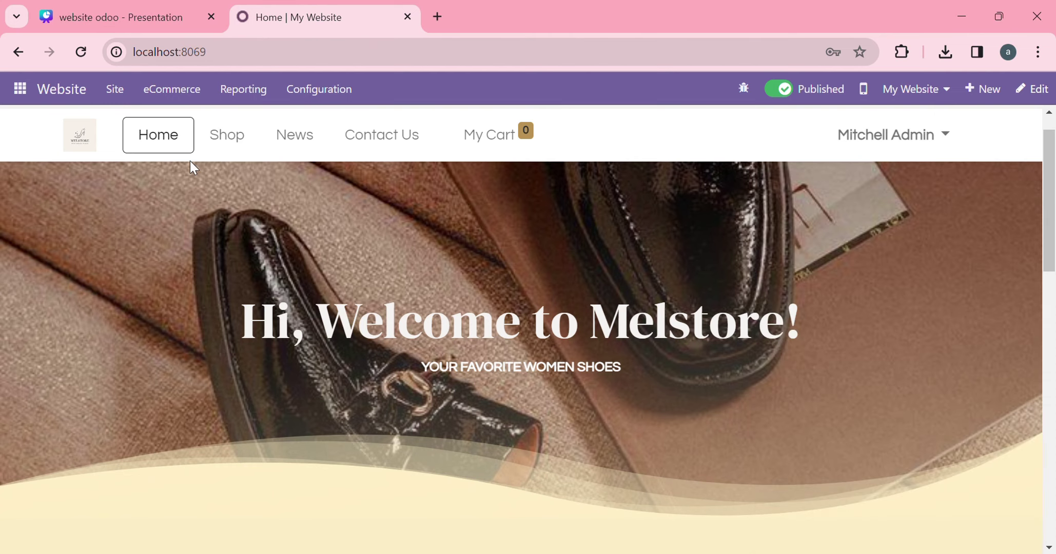
click(22, 91)
click(51, 395)
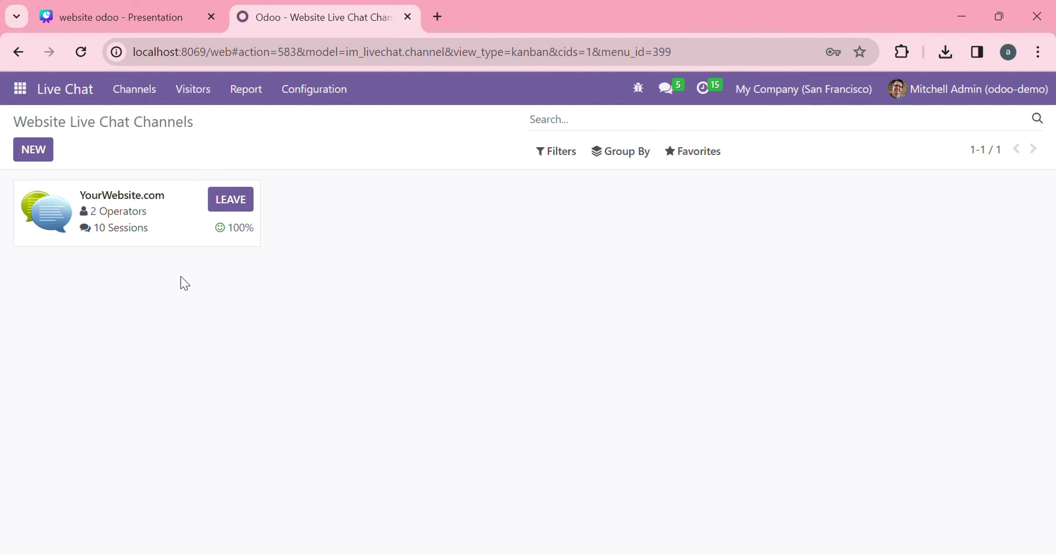
Return from Live Chat to the website's homepage and check the My Cart preview.
click(21, 87)
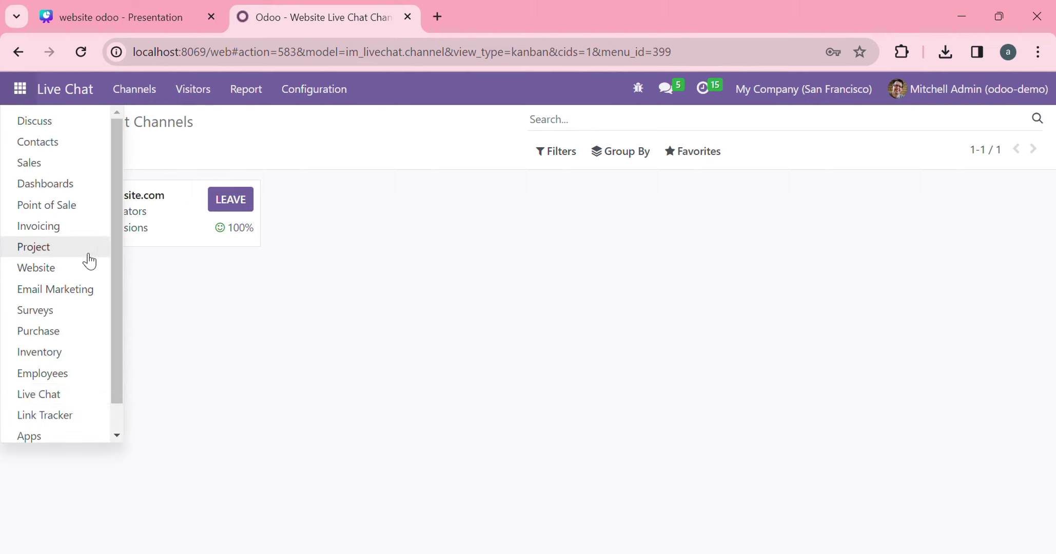
scroll(88, 259, down, 1)
click(257, 372)
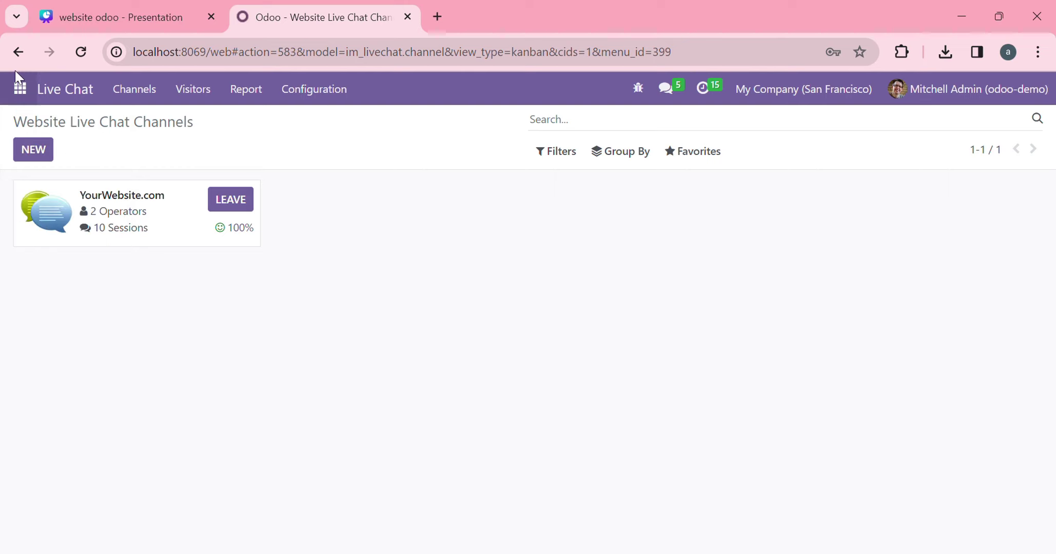
click(36, 105)
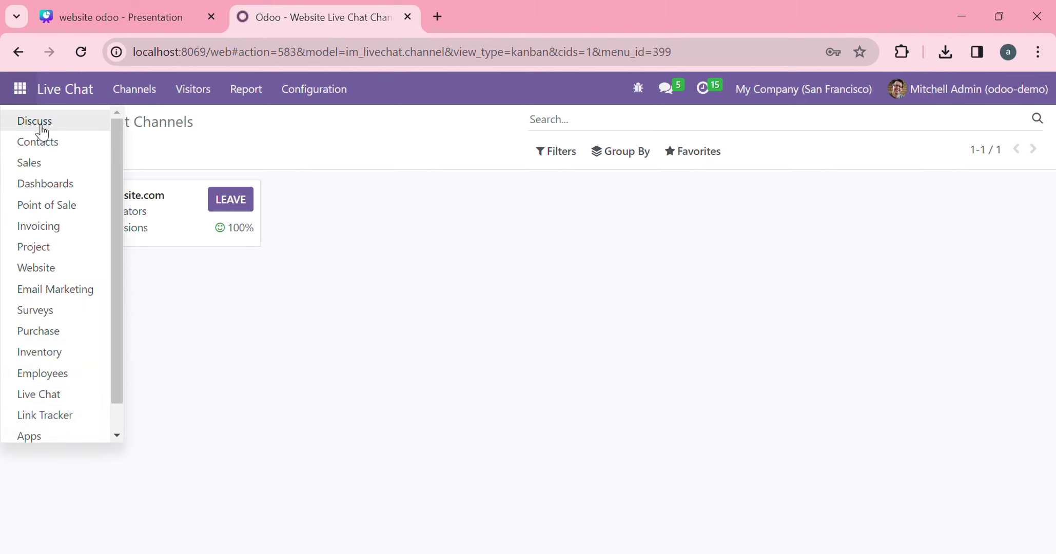
click(39, 268)
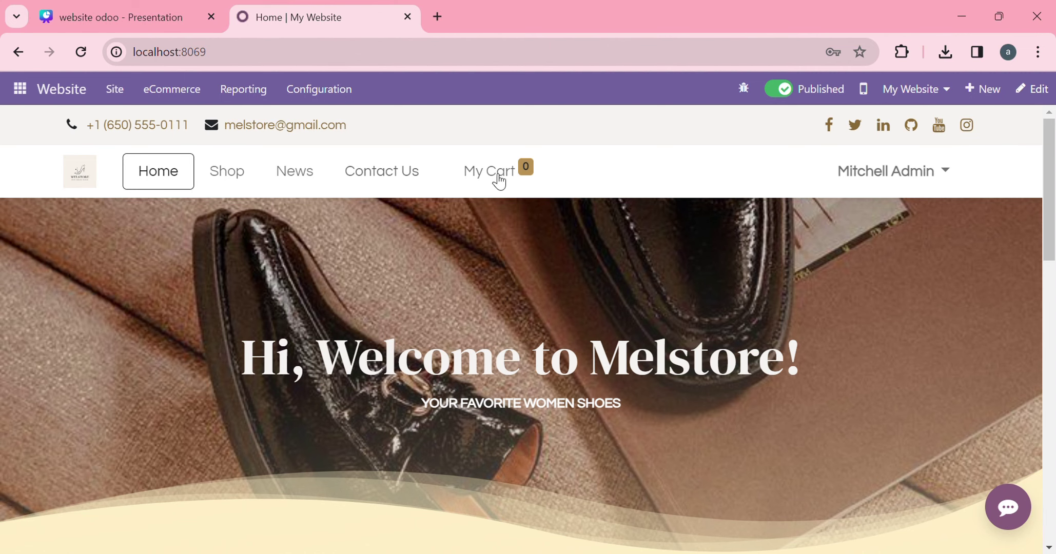
mouse_move(502, 182)
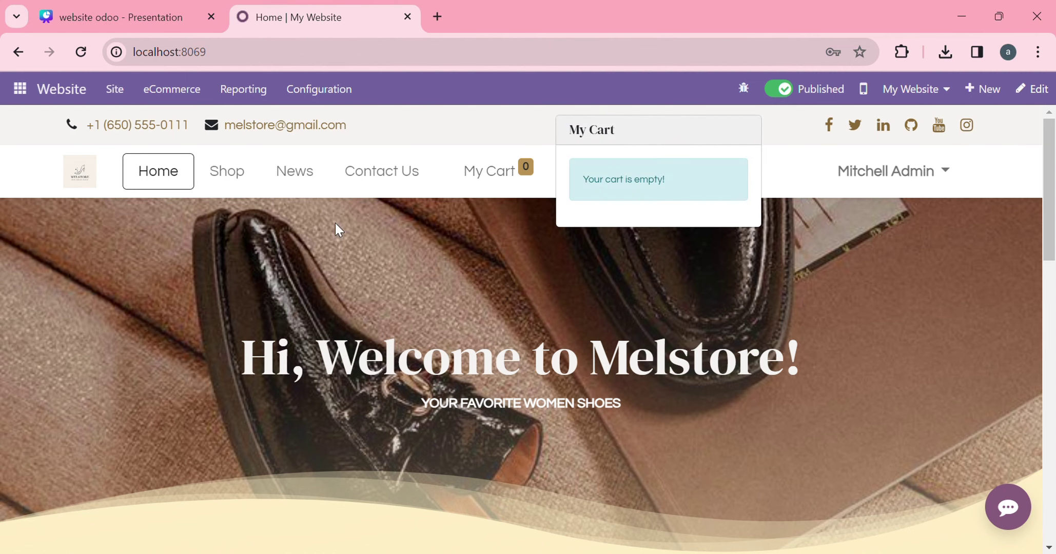
scroll(335, 221, down, 1)
scroll(335, 221, down, 4)
scroll(335, 222, up, 5)
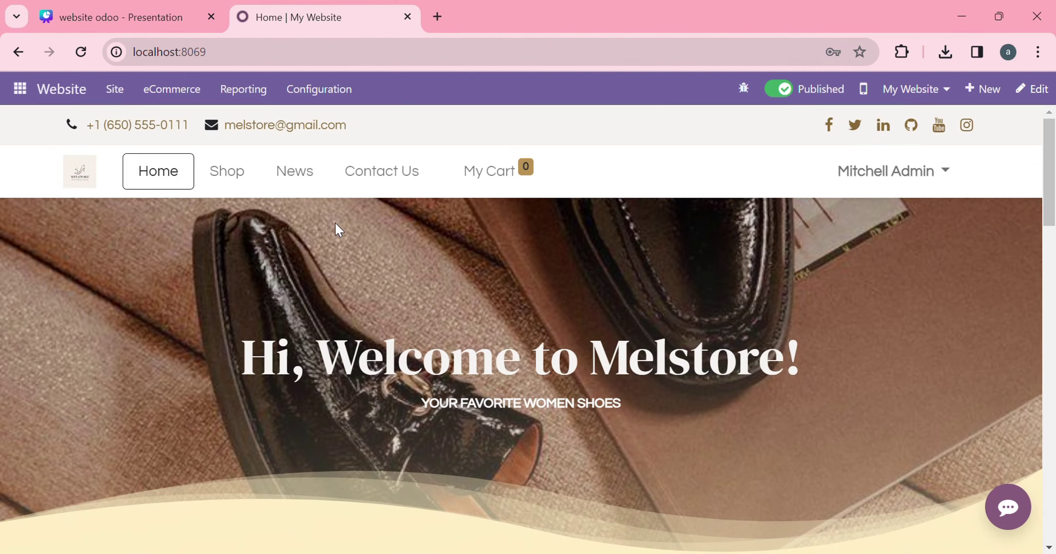
Visit the Shop page, and open the 5% Discounts on Heels program from the Discount & Loyalty list.
click(236, 181)
click(410, 238)
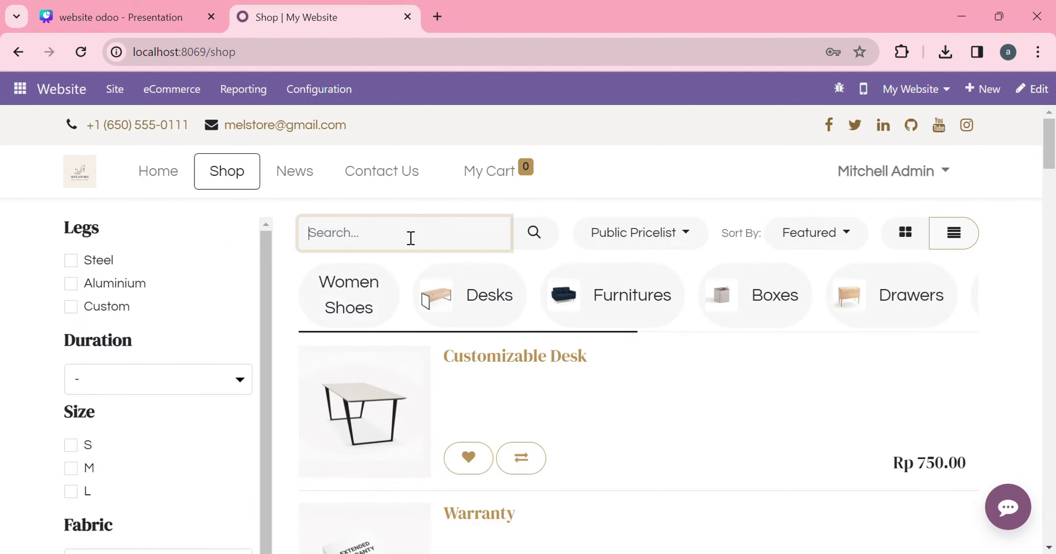
click(197, 109)
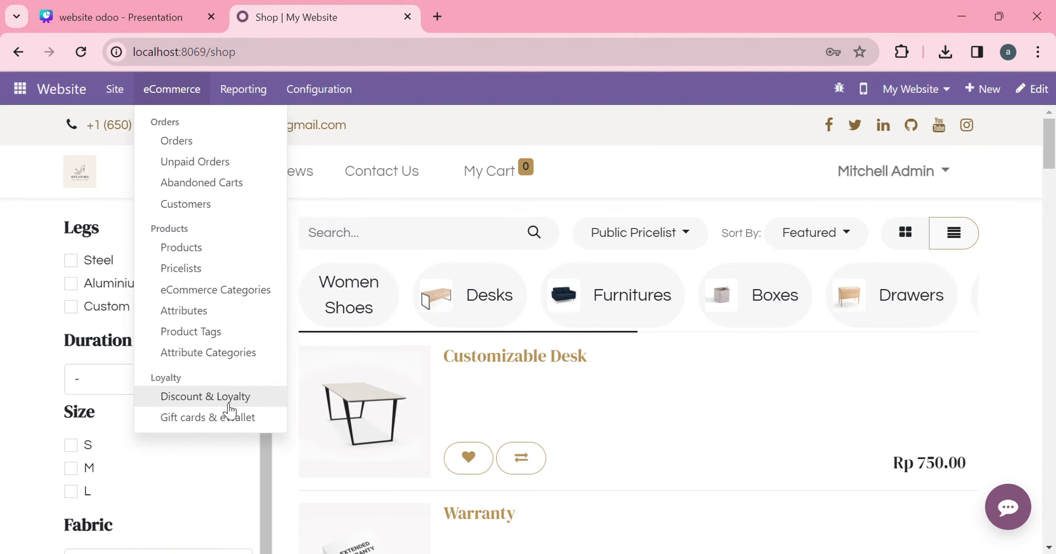
click(205, 397)
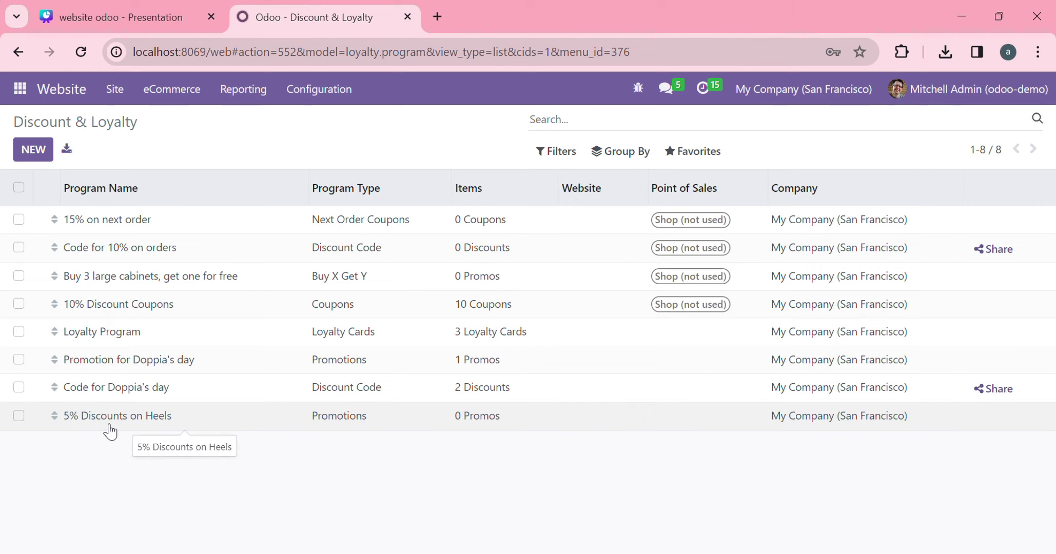
click(186, 426)
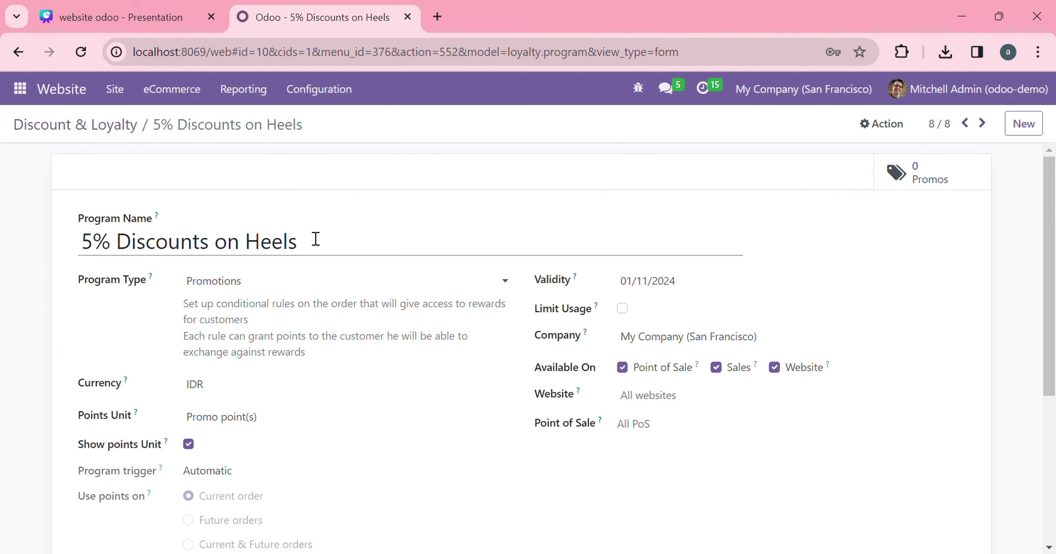
Examine the Heels discount program's validity date, availability, conditional rules and rewards.
scroll(282, 292, down, 1)
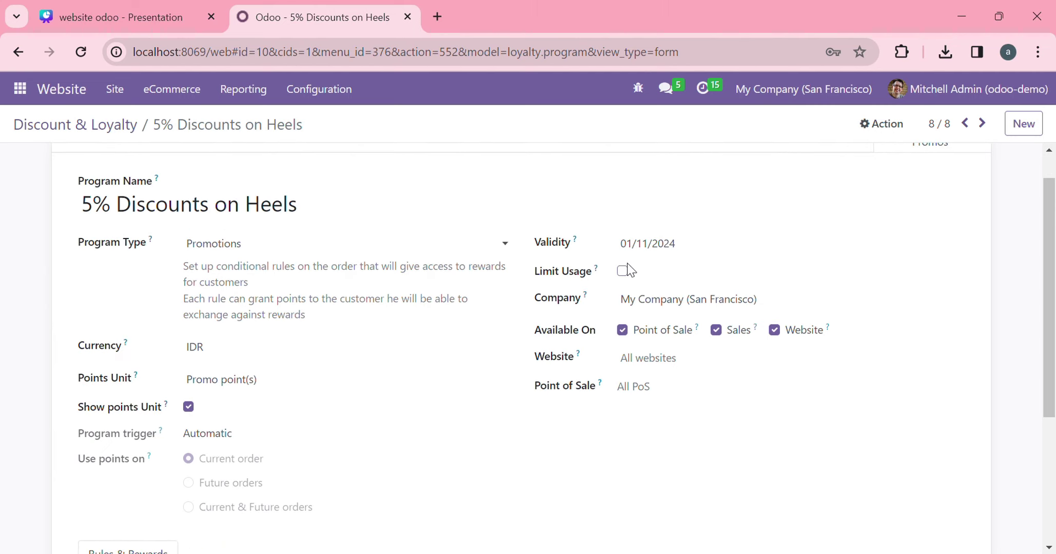
click(721, 253)
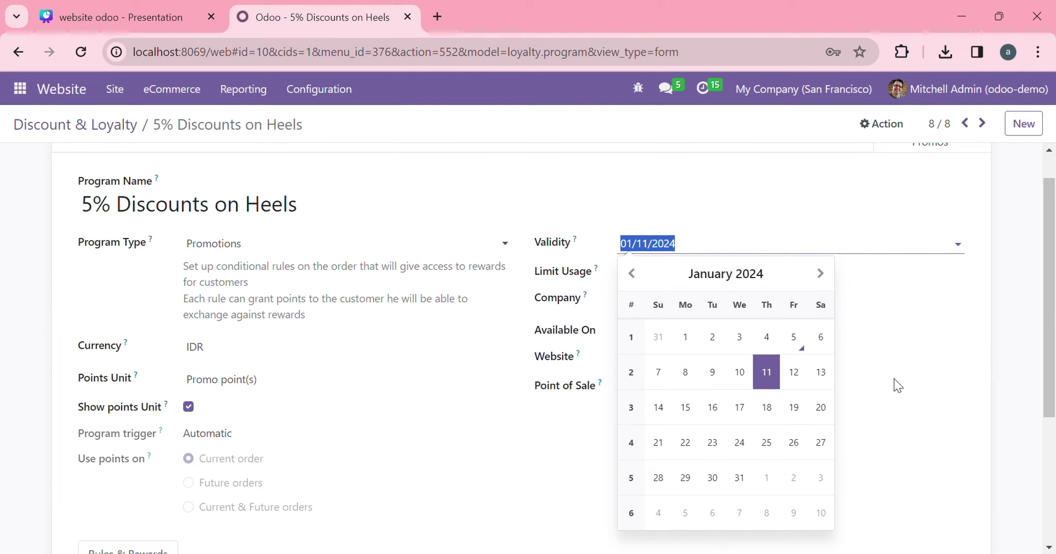
click(1000, 342)
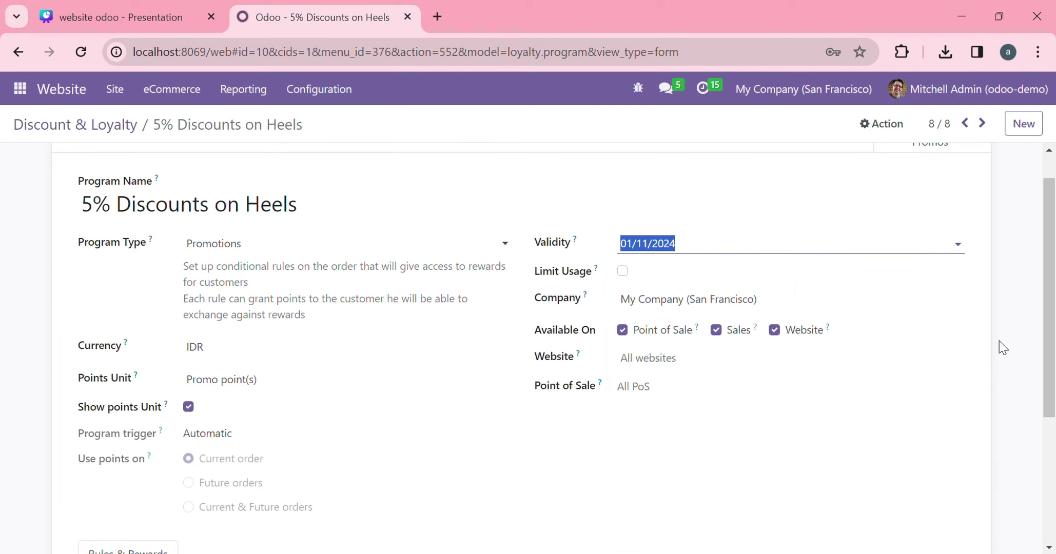
scroll(477, 282, down, 2)
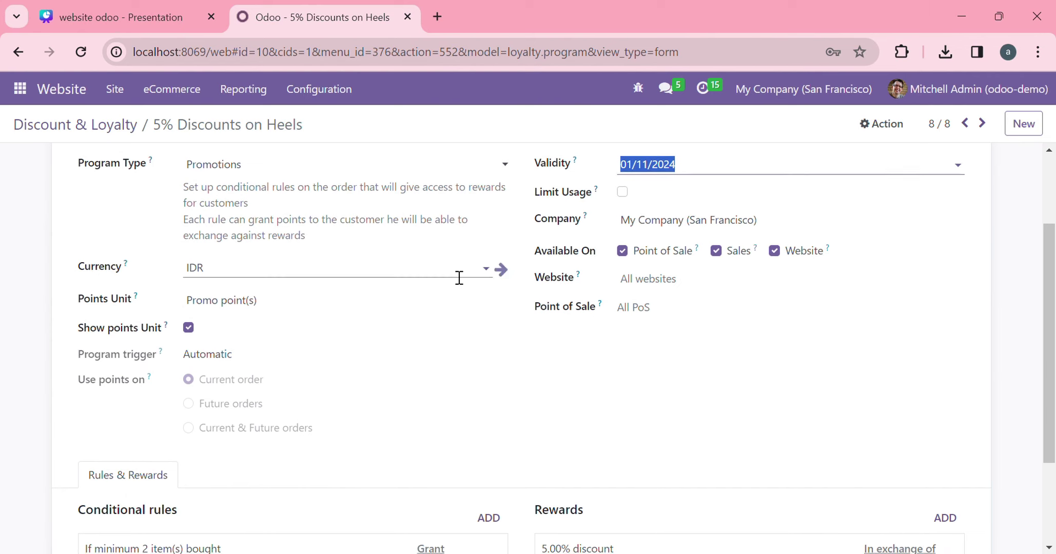
scroll(496, 349, down, 3)
scroll(494, 349, up, 1)
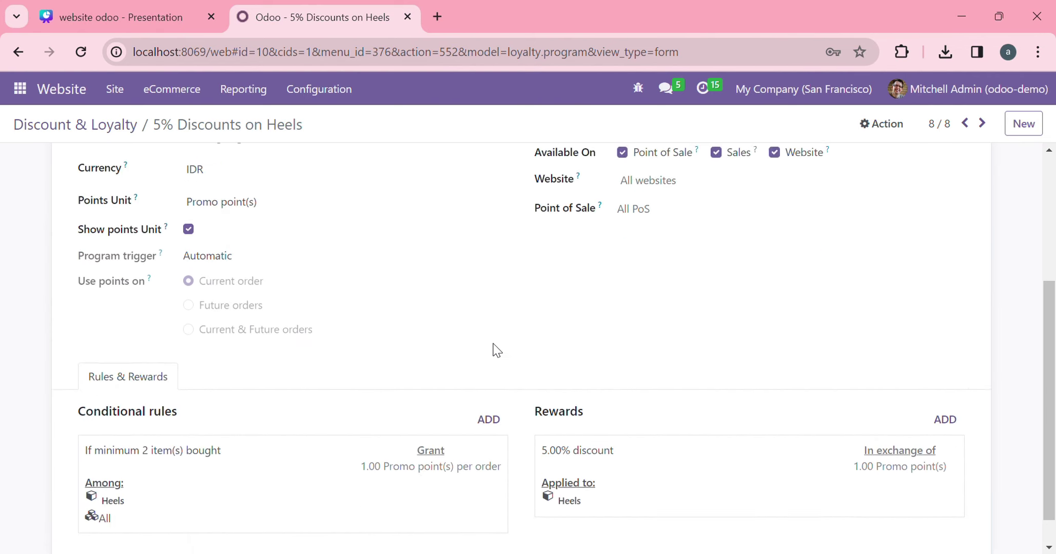
scroll(359, 390, down, 1)
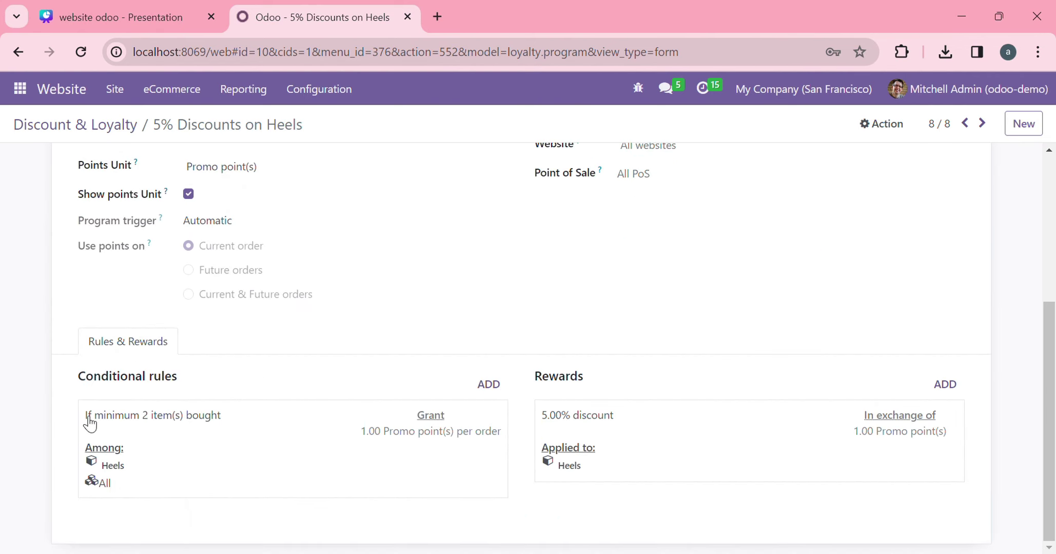
scroll(128, 427, up, 5)
scroll(133, 430, down, 5)
scroll(383, 416, up, 5)
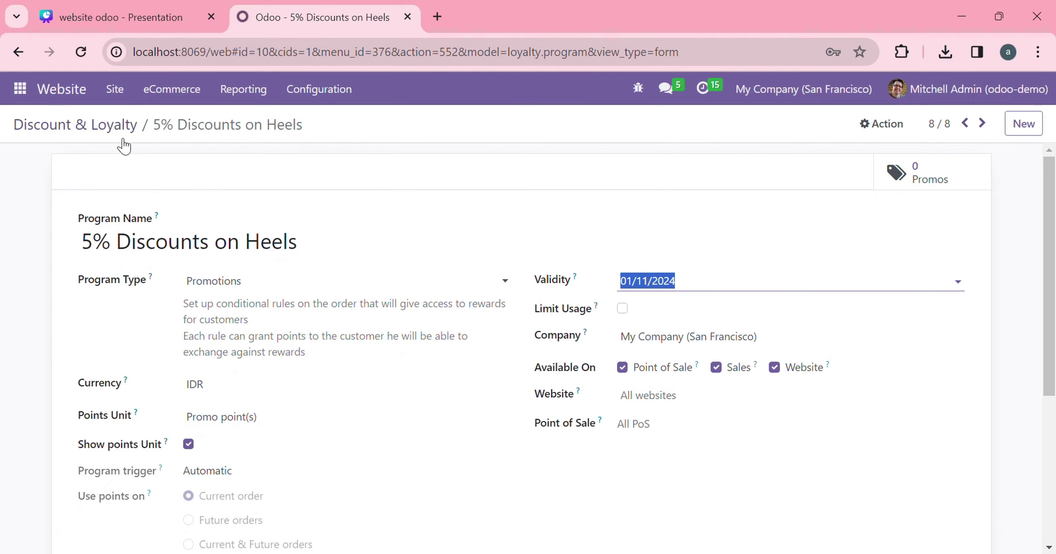
Leave the discount program for the website's Shop, search for "heels" and open the Heels product page.
click(89, 130)
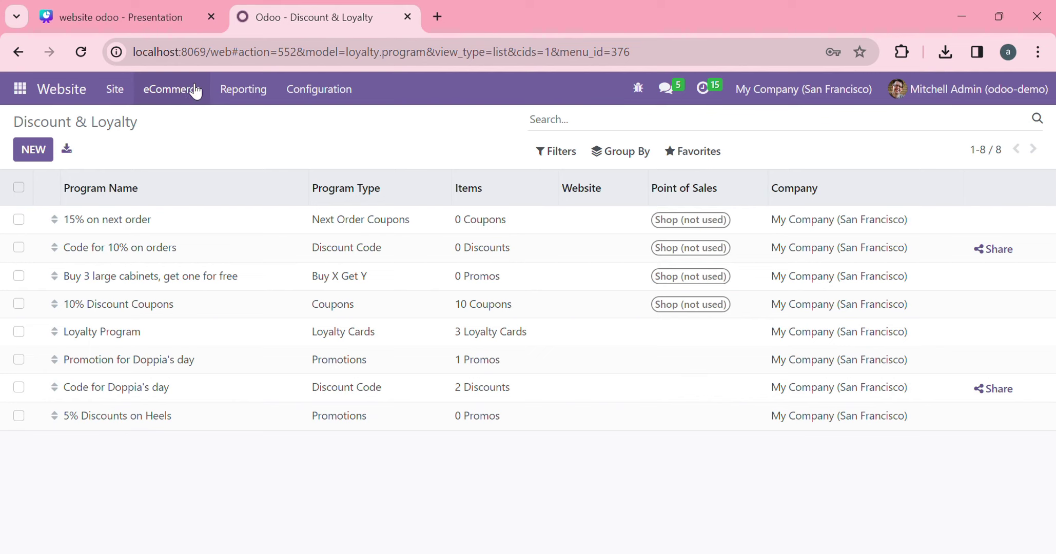
click(45, 97)
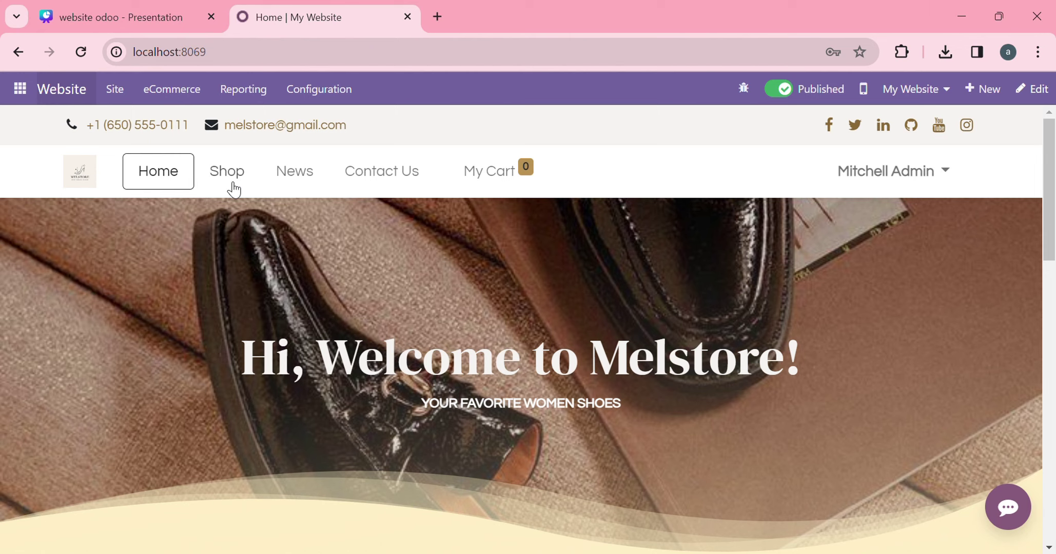
click(236, 183)
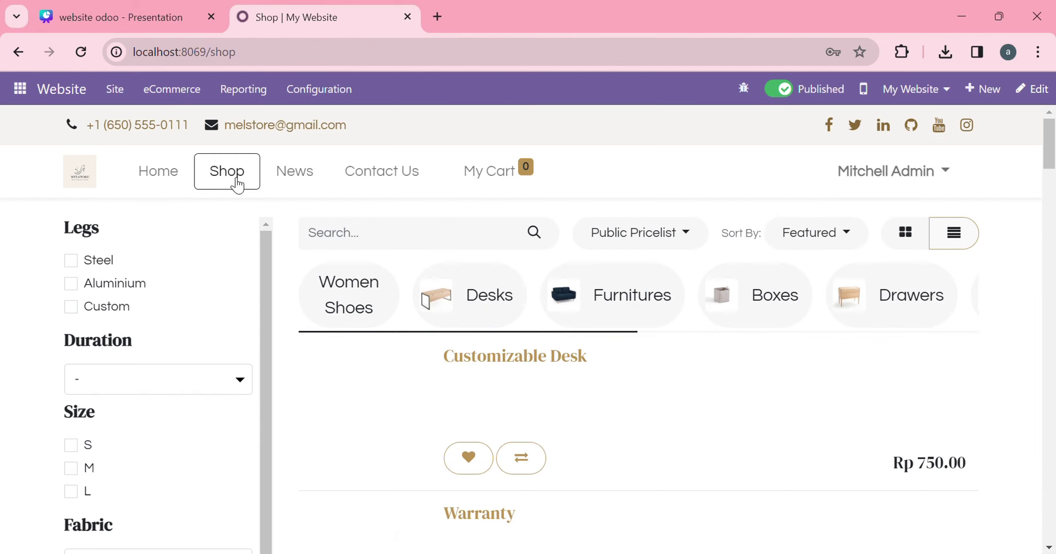
click(382, 236)
text(he)
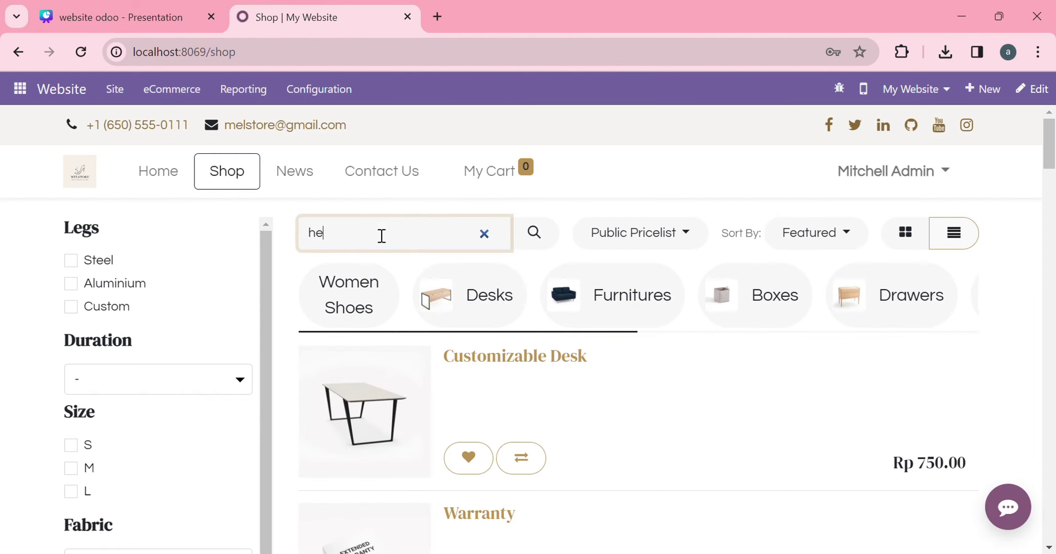
text(els)
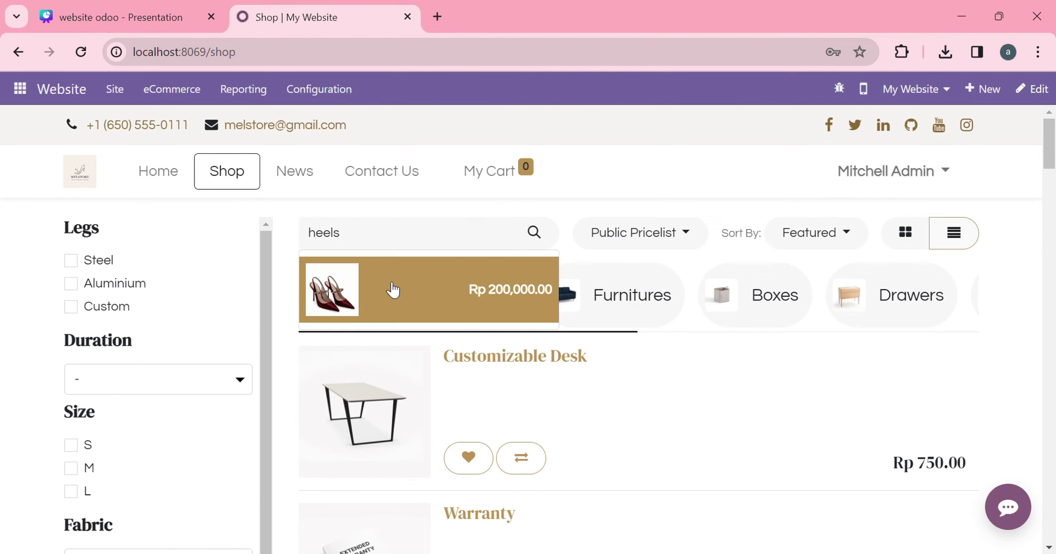
click(389, 289)
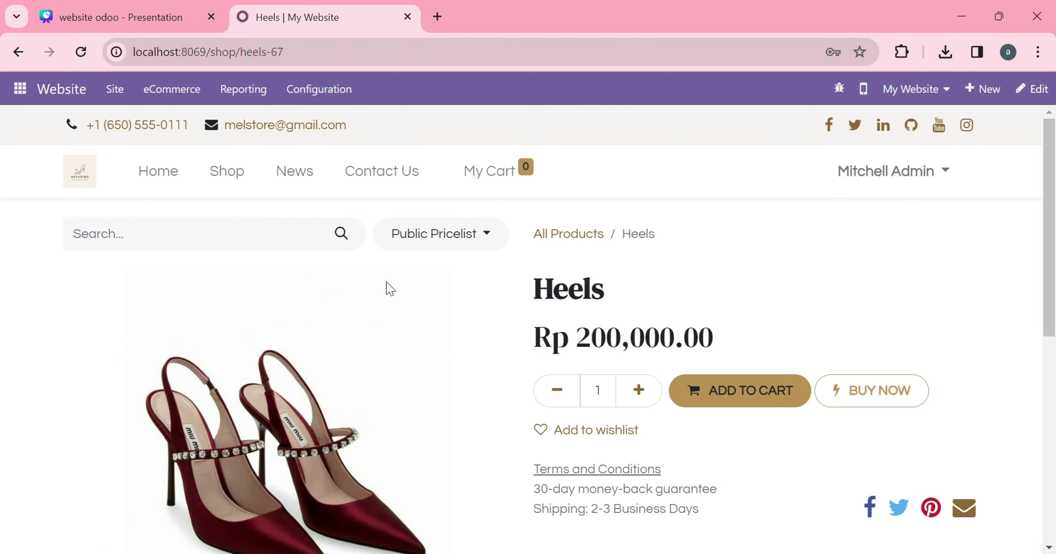
Add one Heels product to the cart and review the order in the shopping cart.
click(732, 406)
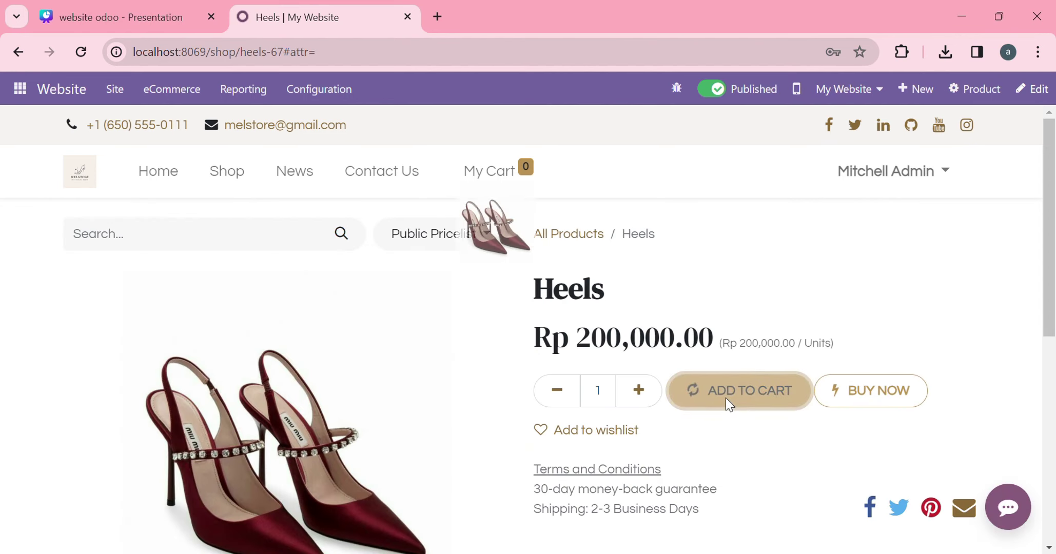
click(502, 175)
scroll(587, 385, down, 2)
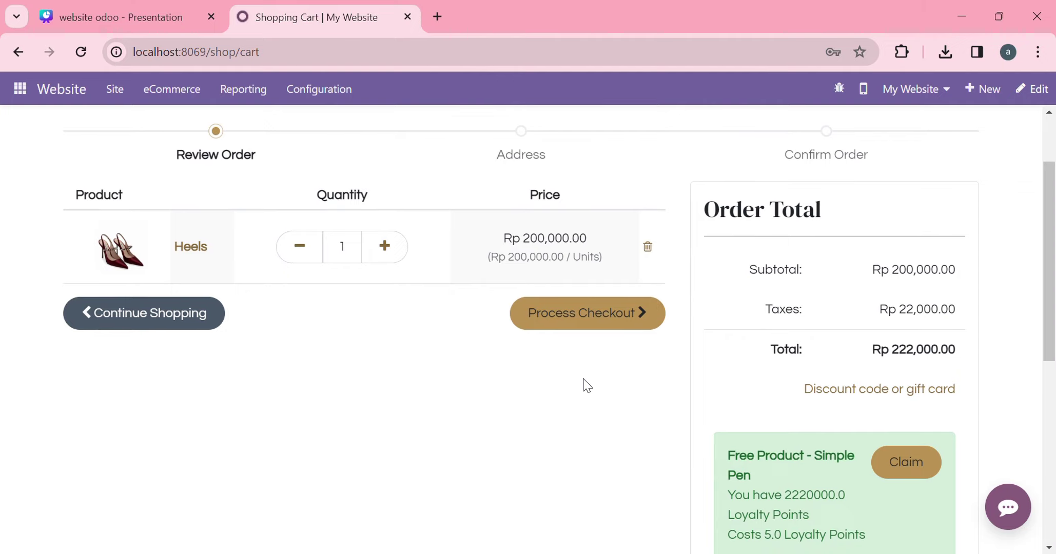
scroll(587, 385, down, 2)
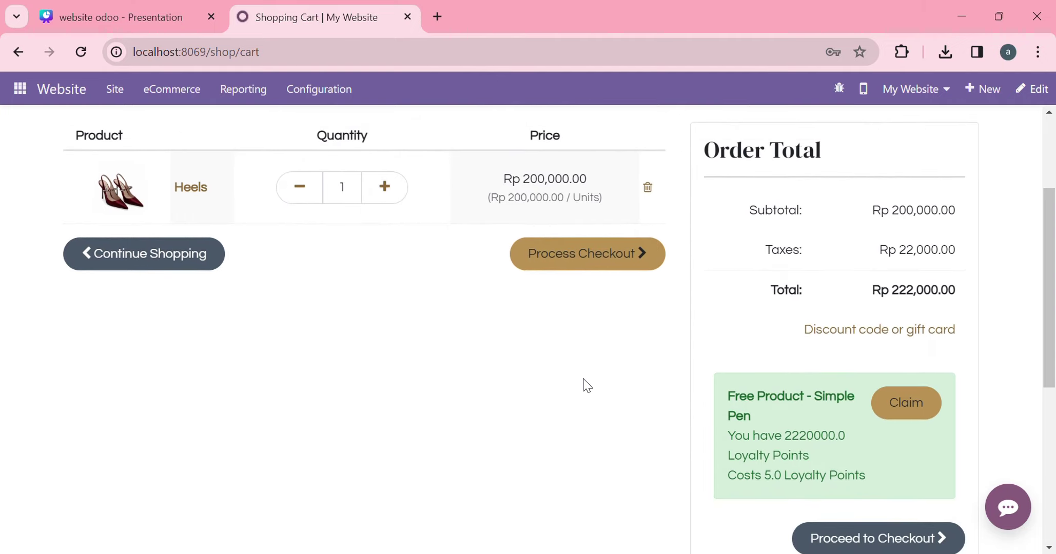
scroll(674, 373, up, 2)
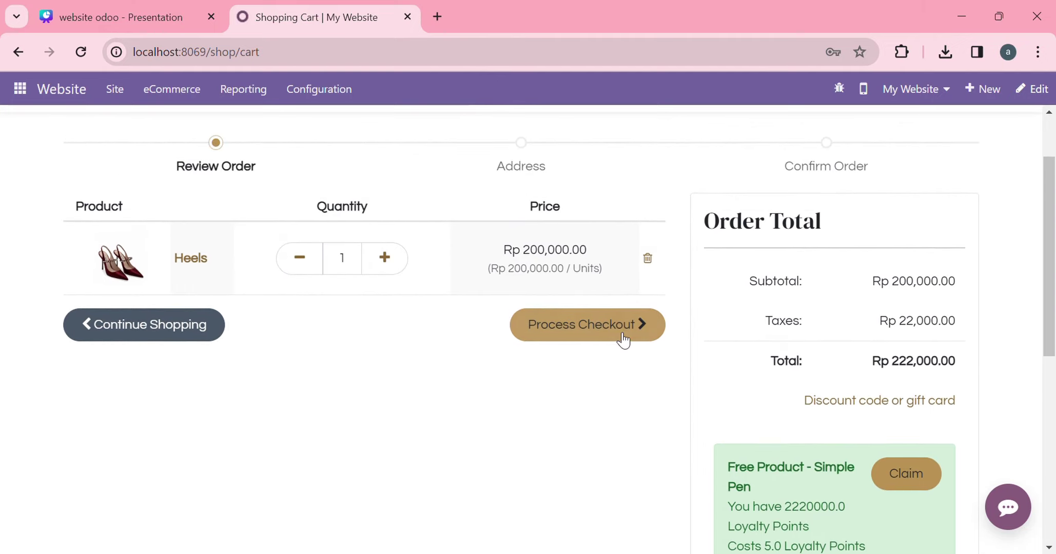
Try to apply "5% Discounts on Heels" as the discount code for the cart order.
click(886, 403)
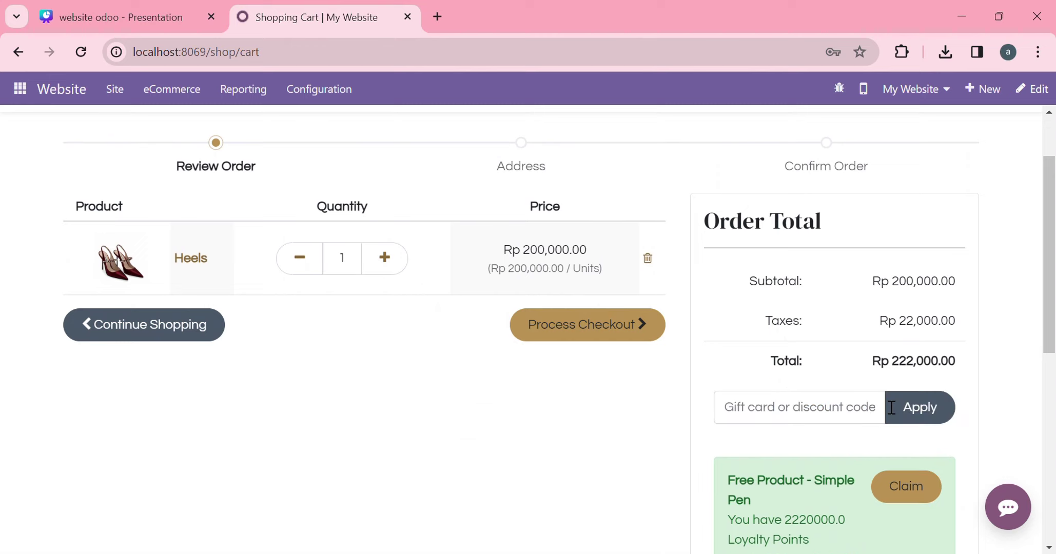
click(825, 416)
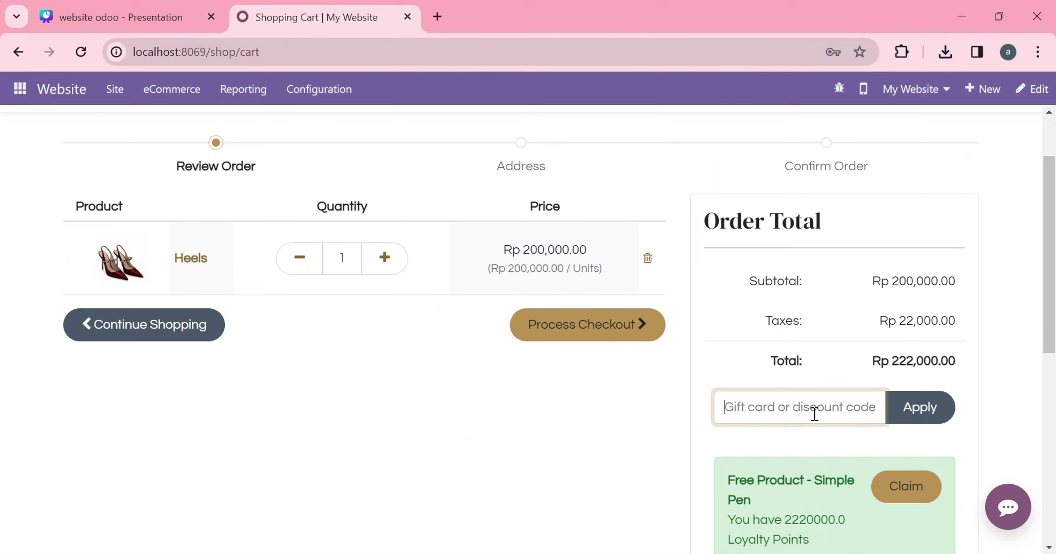
text(0)
key(BackSpace)
text(5% Discounts on Heels)
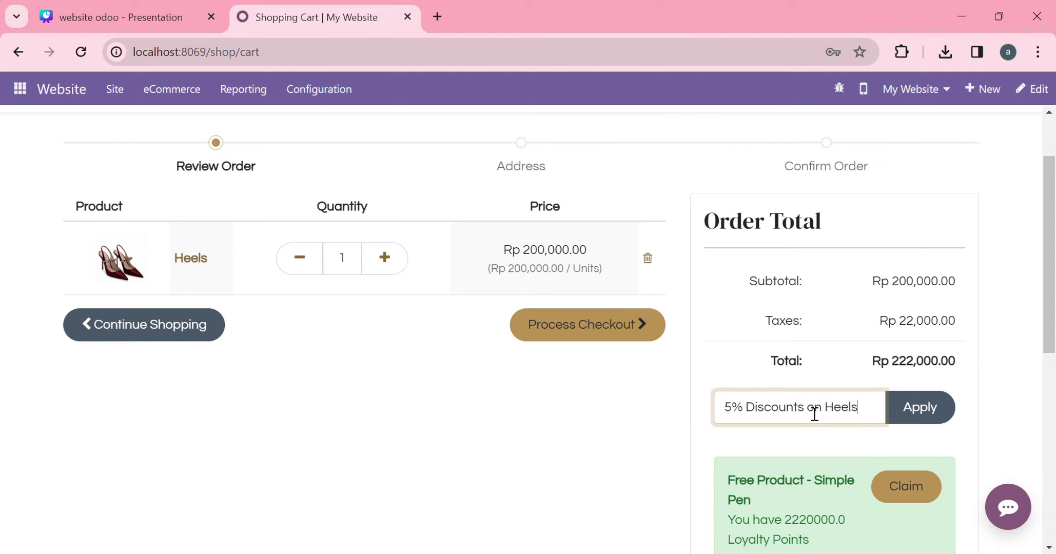
click(936, 400)
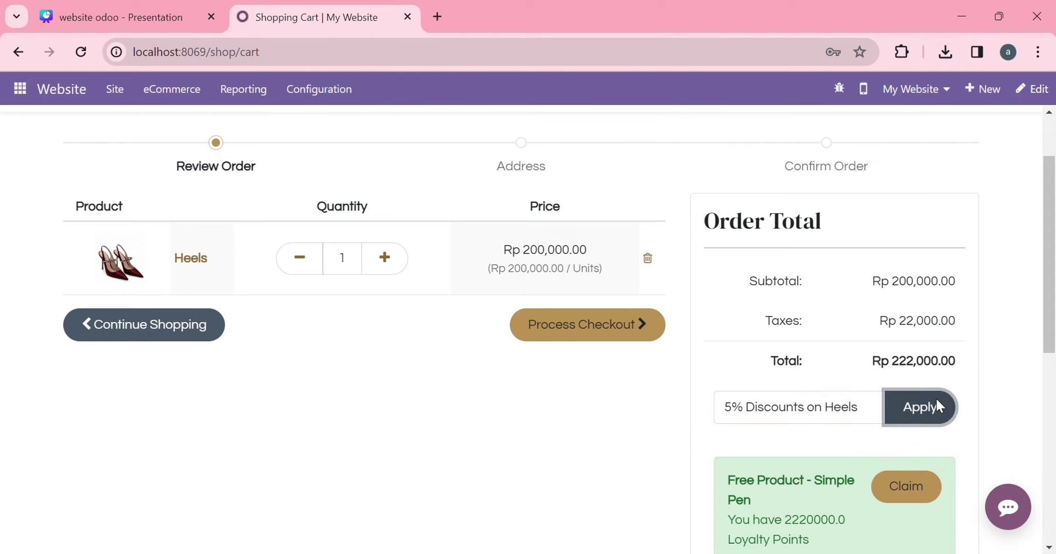
scroll(856, 431, down, 2)
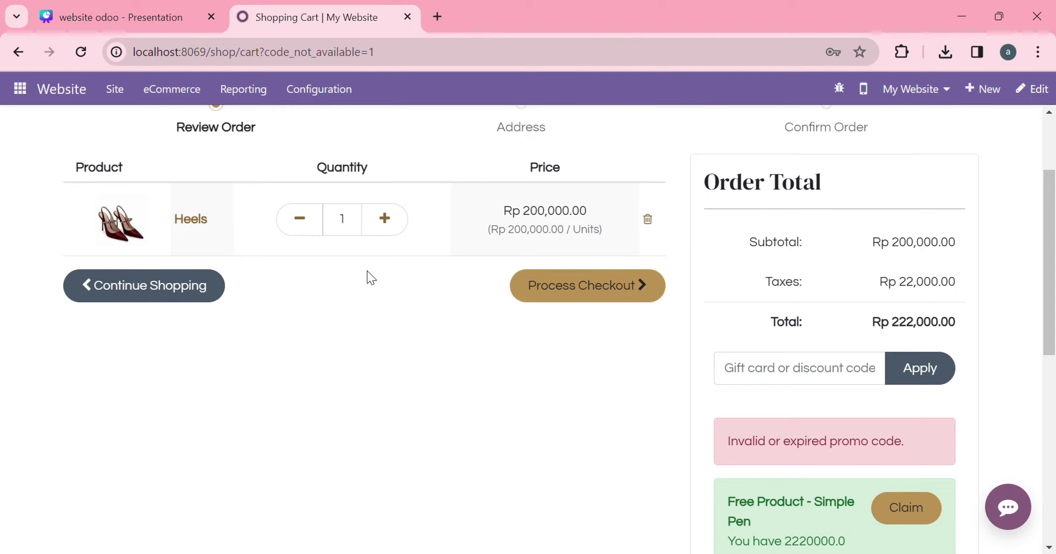
scroll(419, 324, up, 1)
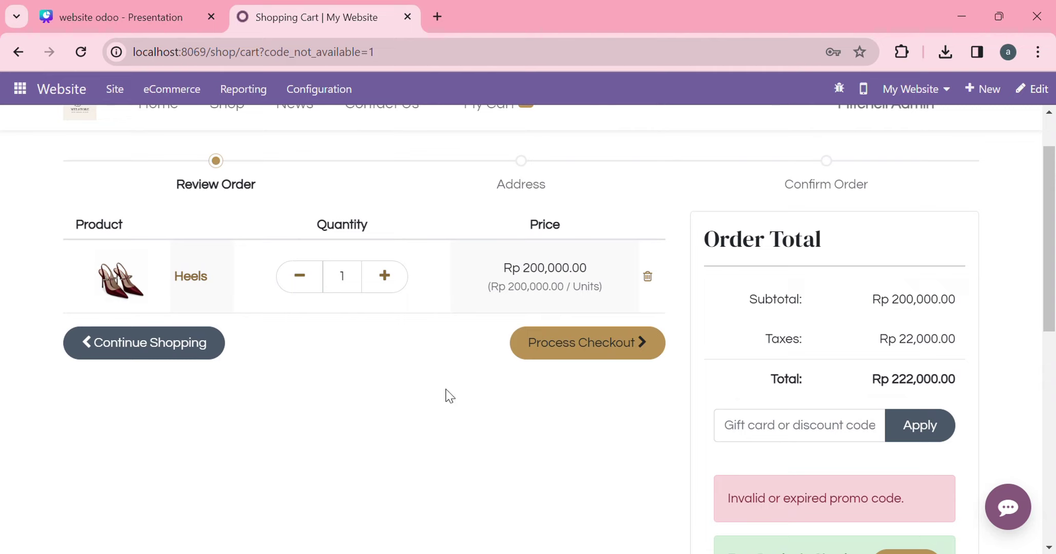
Increase the Heels quantity in the cart to 2 and retry the discount code "5% Discounts on Heels".
click(390, 285)
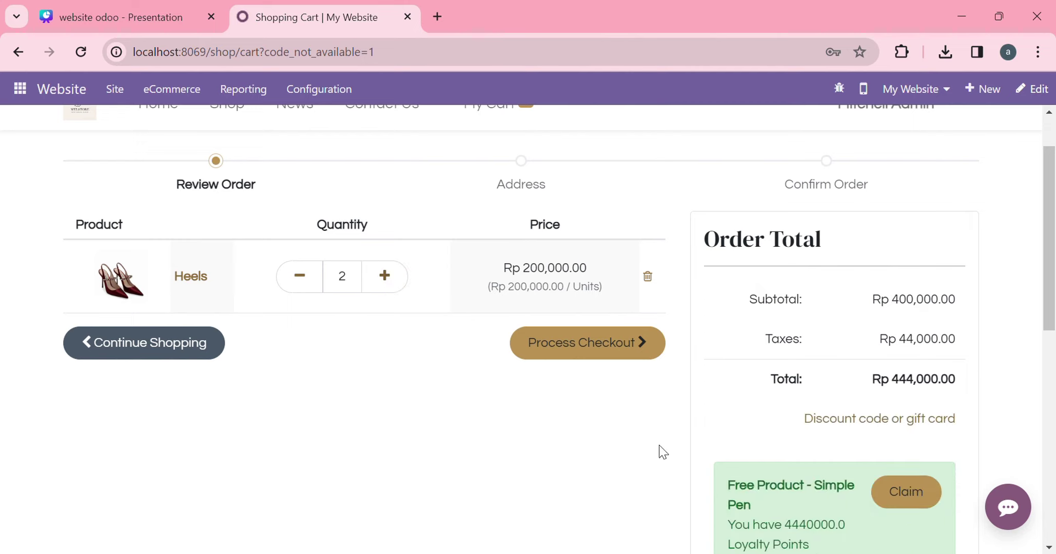
click(853, 424)
click(829, 428)
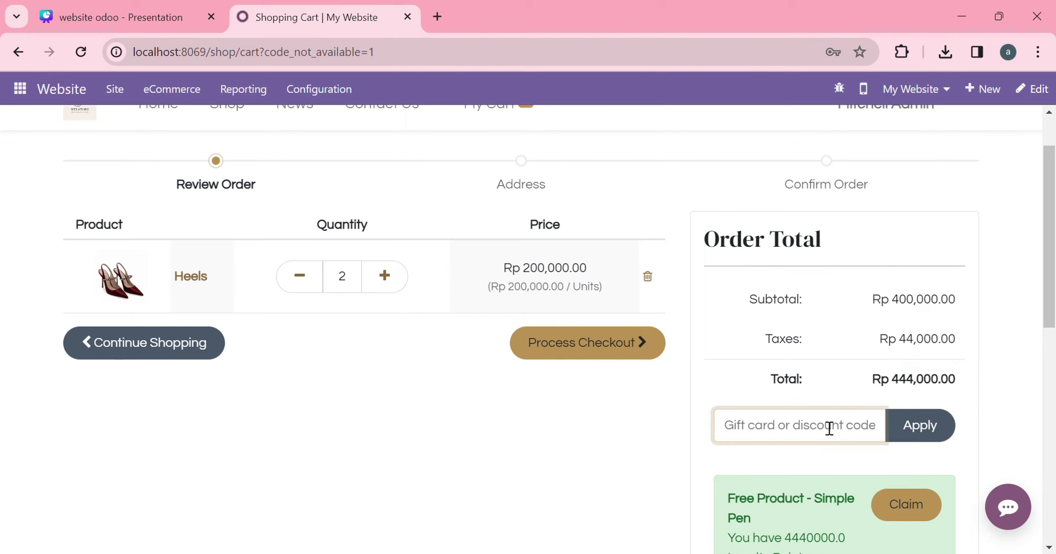
text(5%)
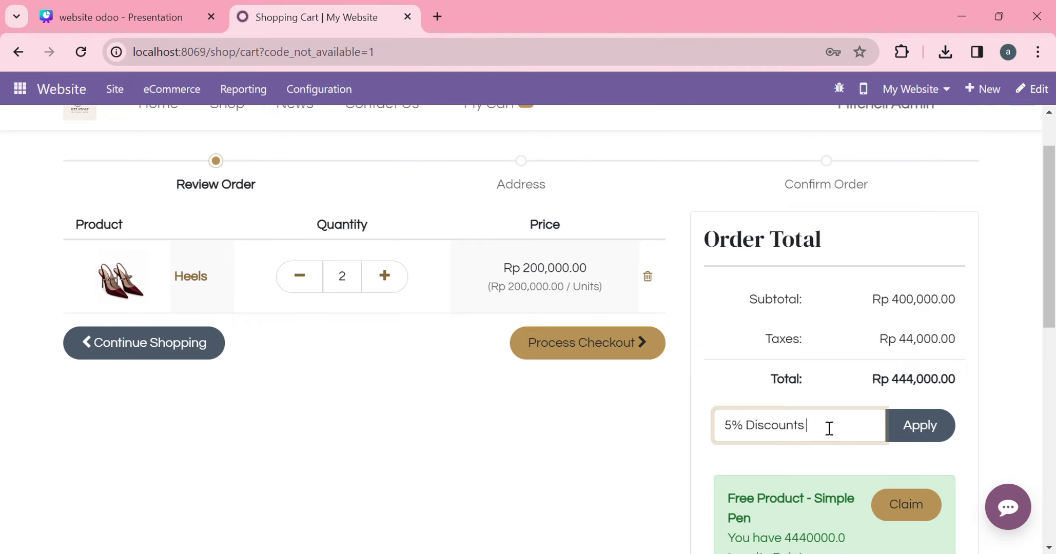
text(Discounts on Heels)
click(921, 442)
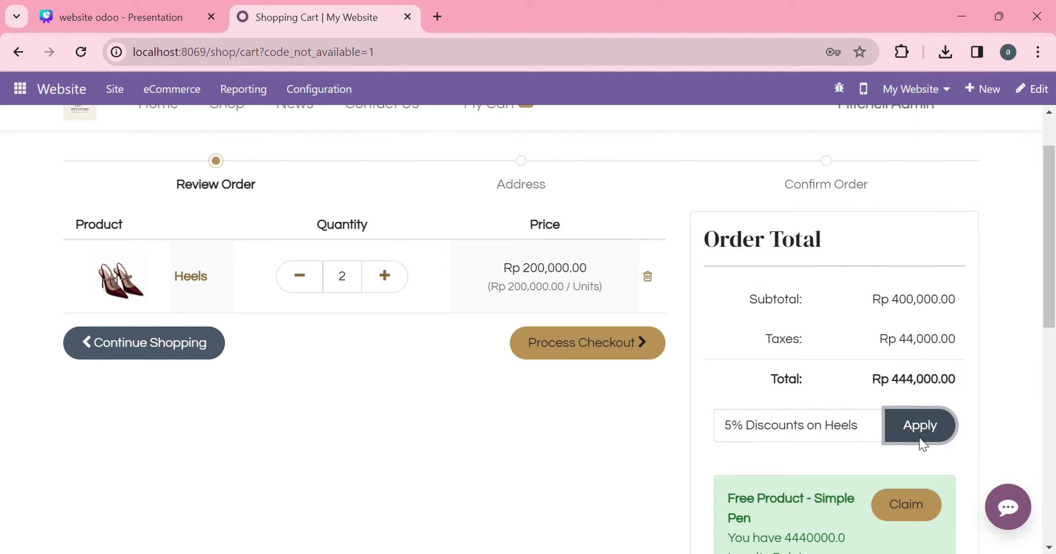
Claim the 5% on Heels reward for the order and review the updated cart.
scroll(919, 437, down, 3)
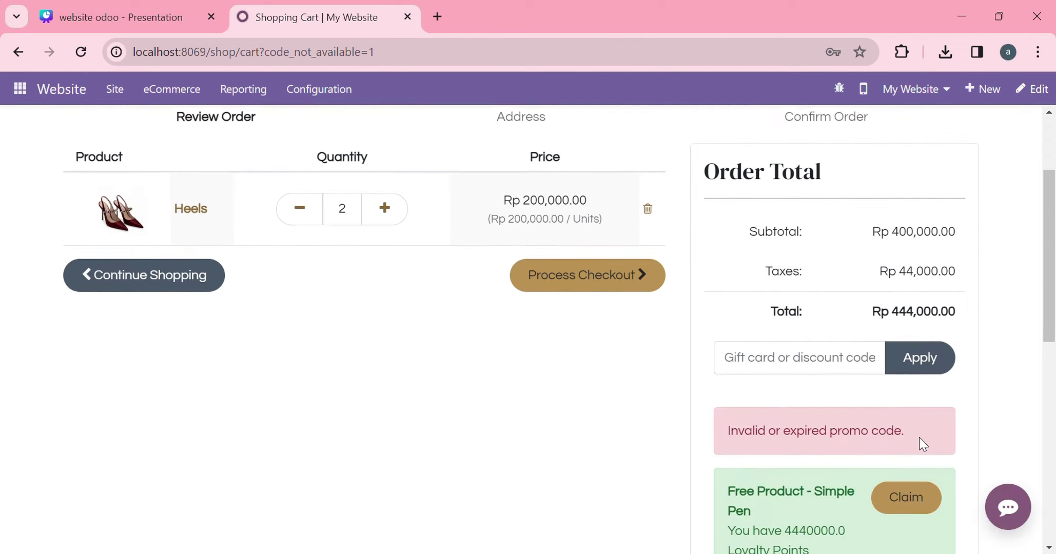
scroll(919, 438, down, 1)
scroll(919, 438, down, 3)
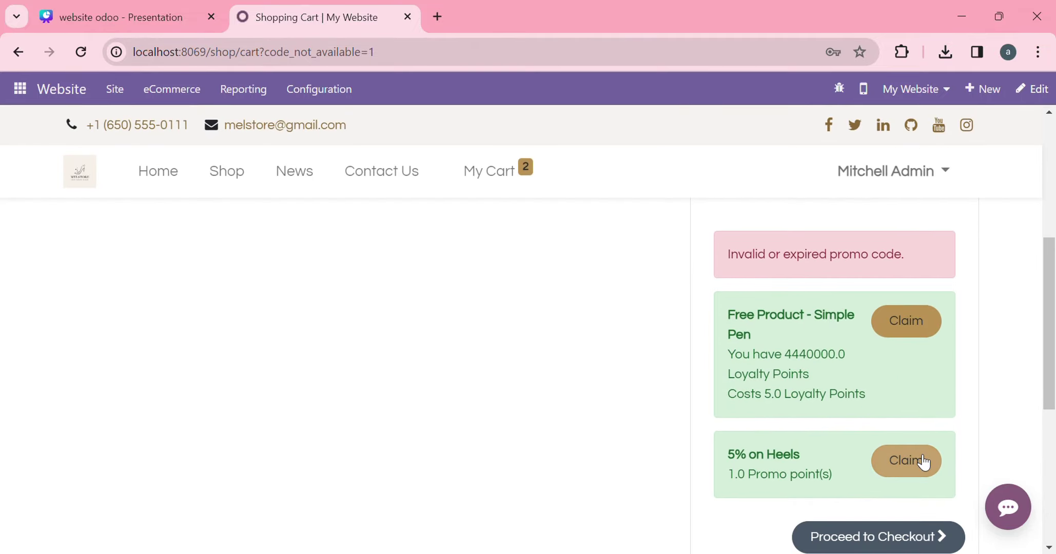
click(922, 460)
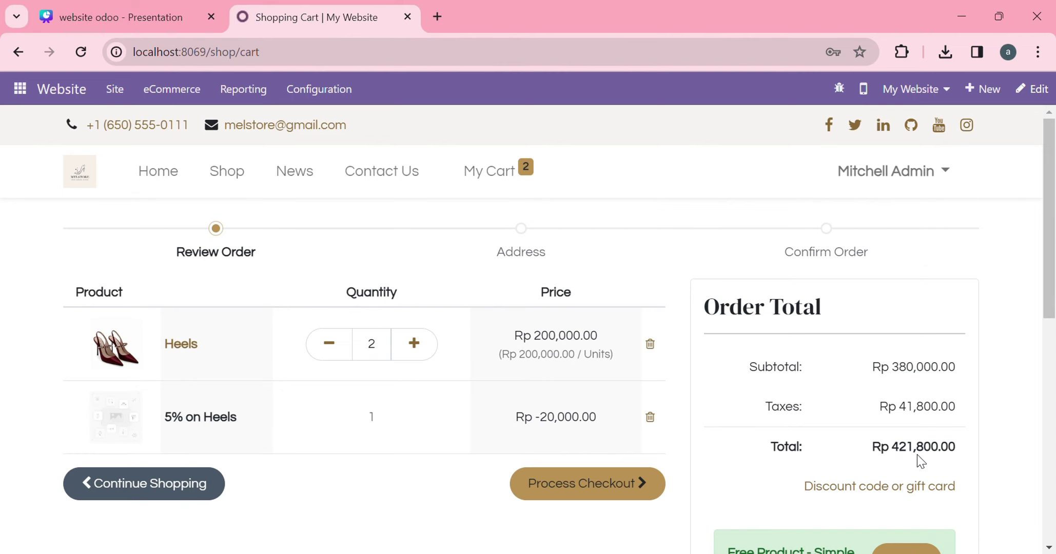
scroll(809, 452, down, 3)
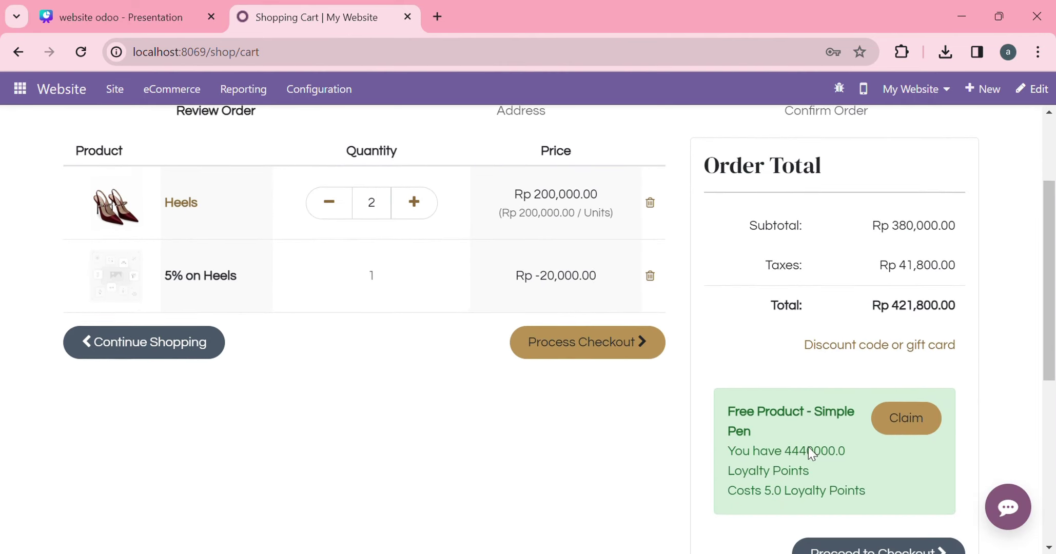
scroll(810, 449, up, 3)
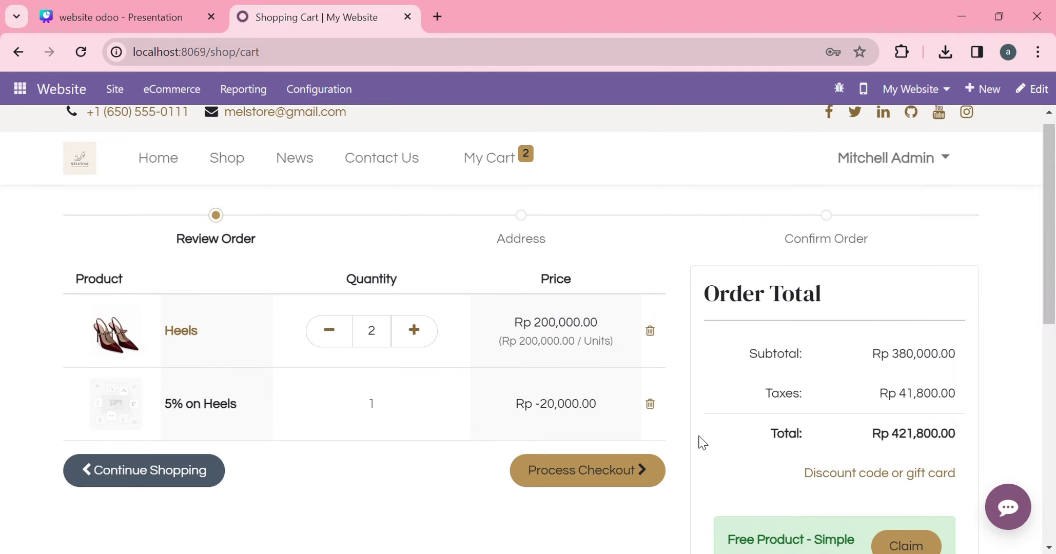
scroll(851, 438, down, 4)
scroll(755, 417, up, 1)
scroll(754, 417, up, 1)
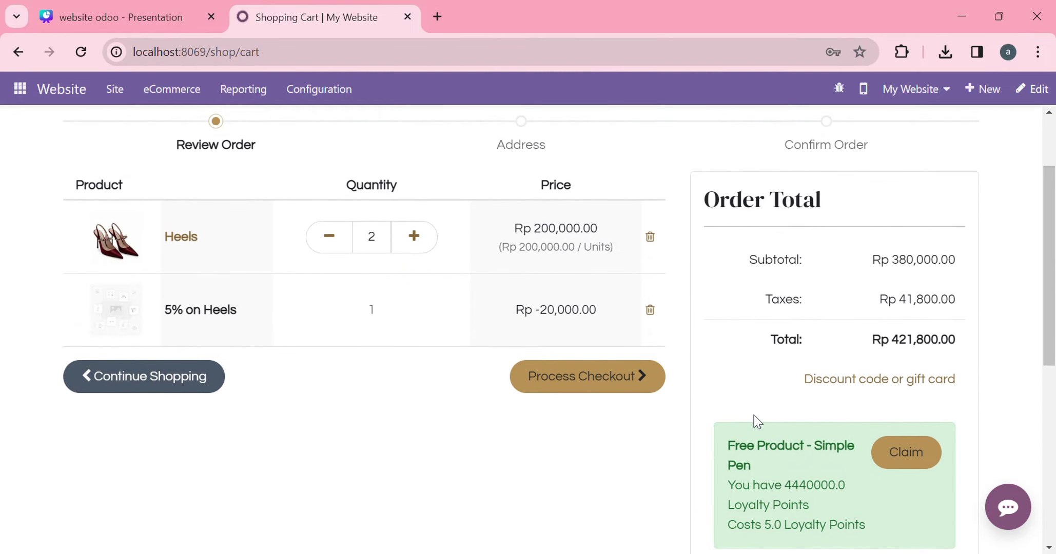
Remove the 5% on Heels discount line from the cart, then claim the same reward again.
click(651, 311)
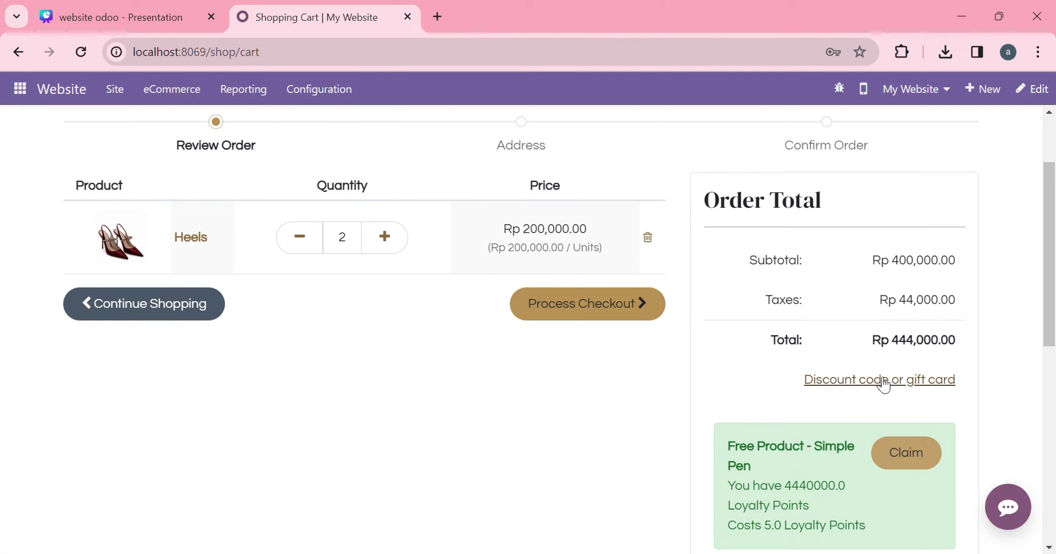
scroll(878, 382, down, 3)
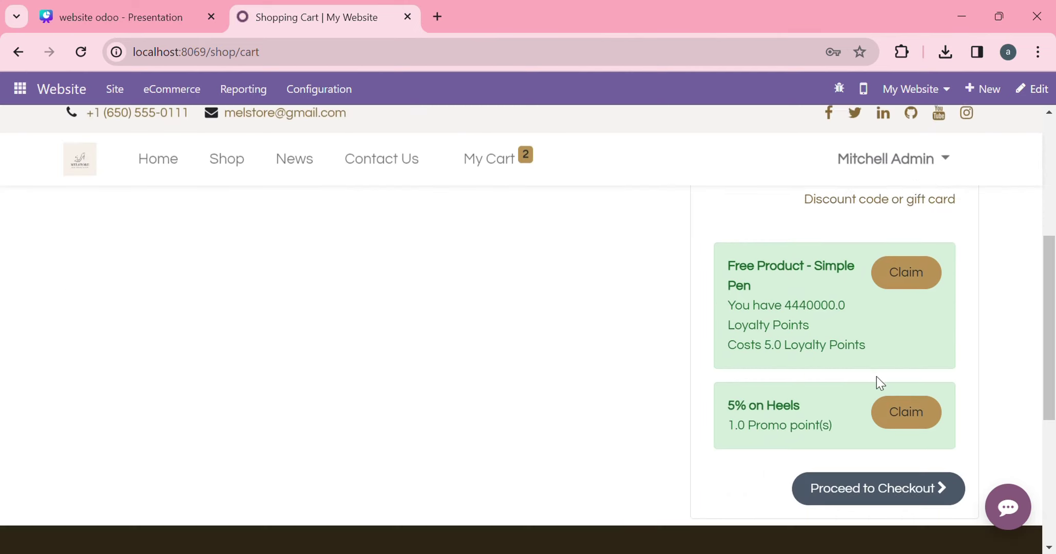
click(908, 412)
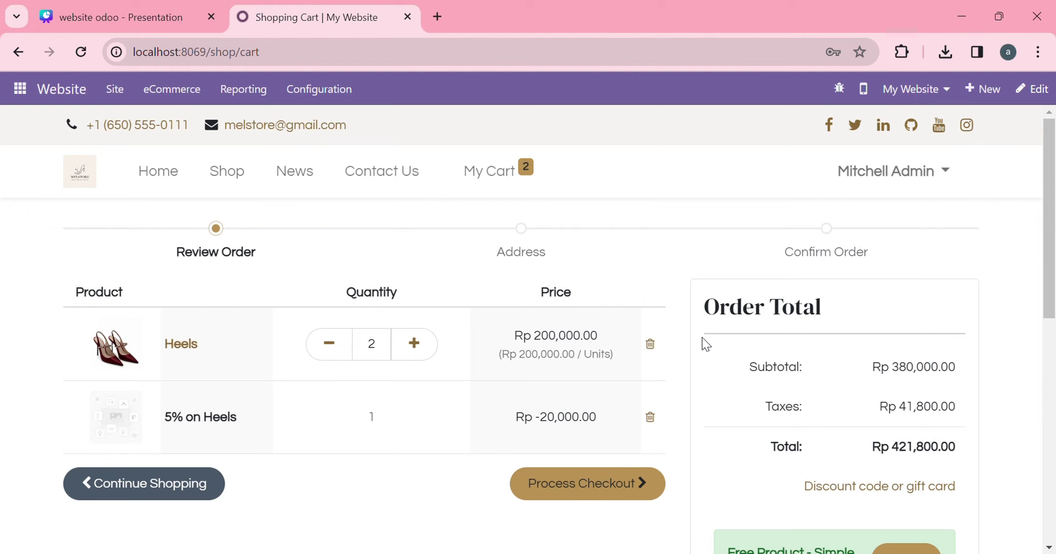
scroll(714, 420, down, 2)
scroll(715, 420, up, 2)
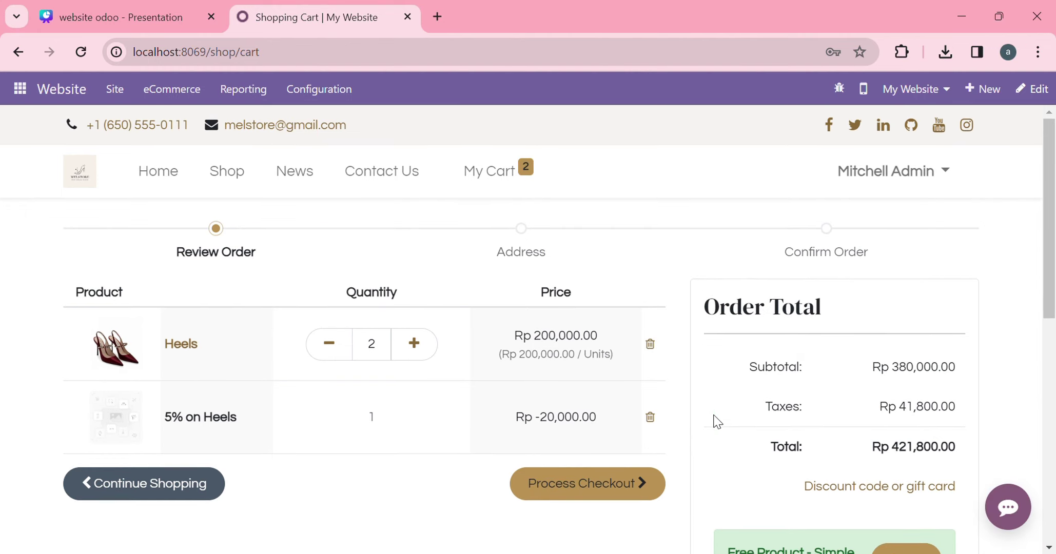
Review the cart, proceed to checkout and look over the order confirmation page.
scroll(658, 408, down, 5)
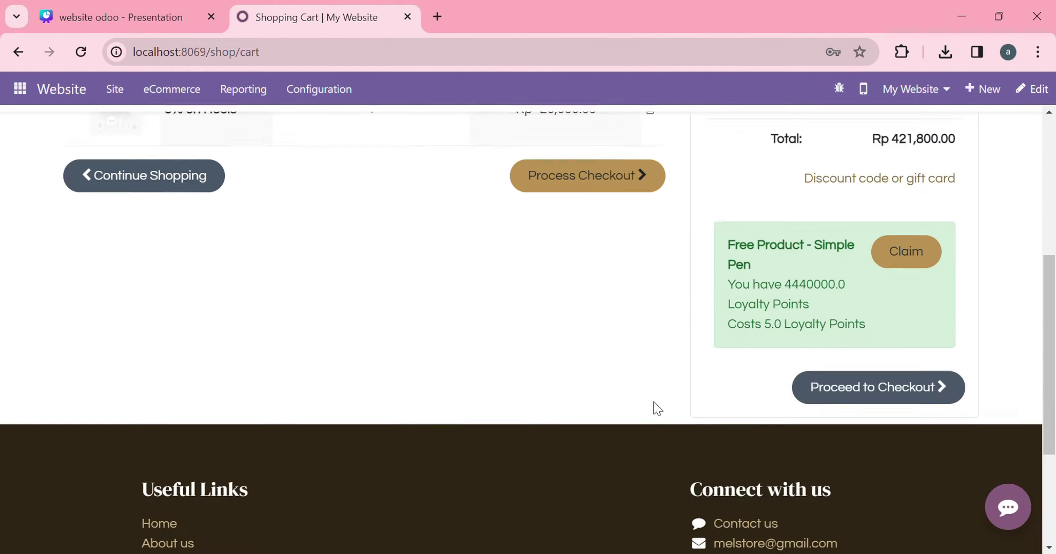
scroll(658, 408, up, 4)
scroll(658, 408, down, 3)
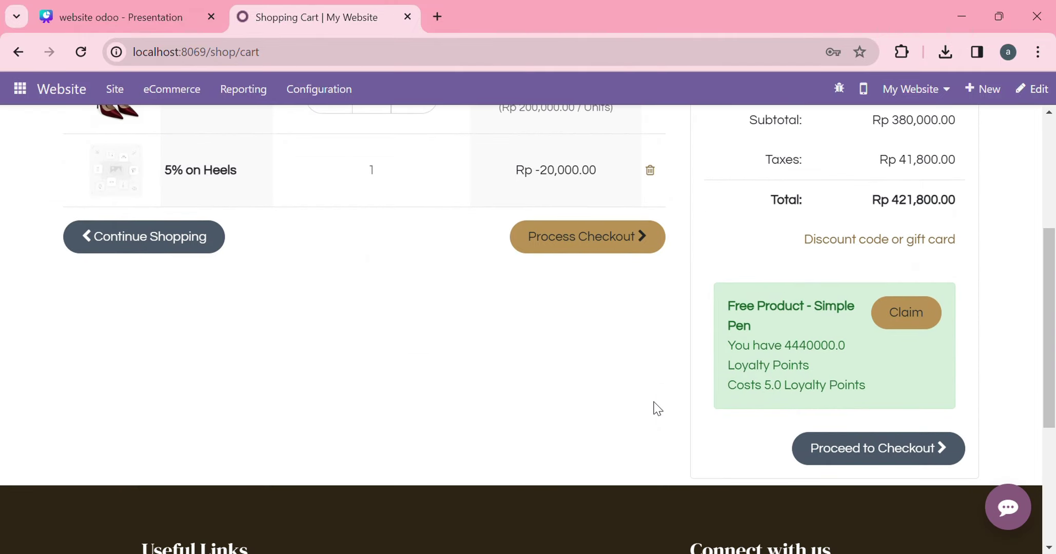
scroll(658, 408, up, 4)
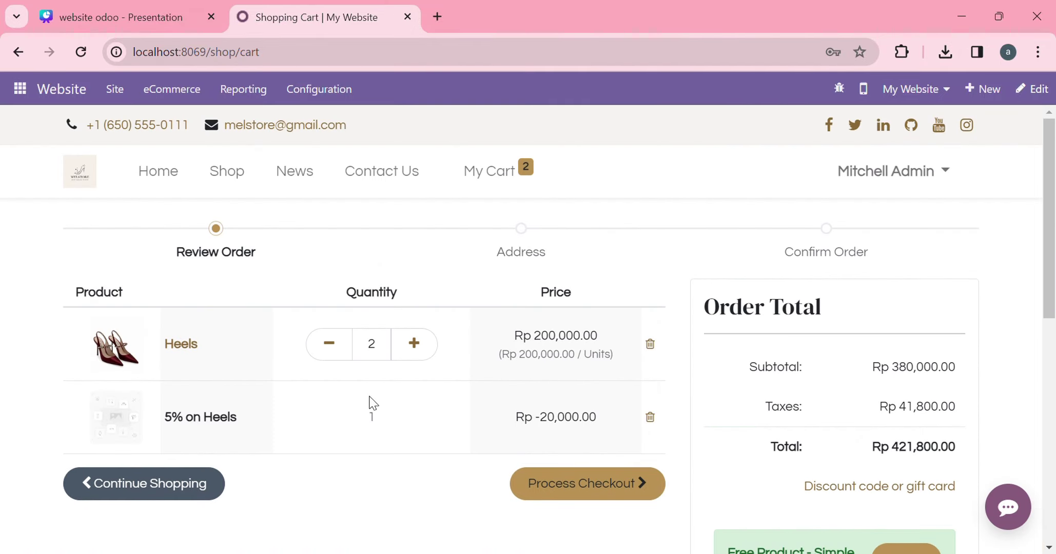
scroll(696, 387, down, 5)
click(858, 389)
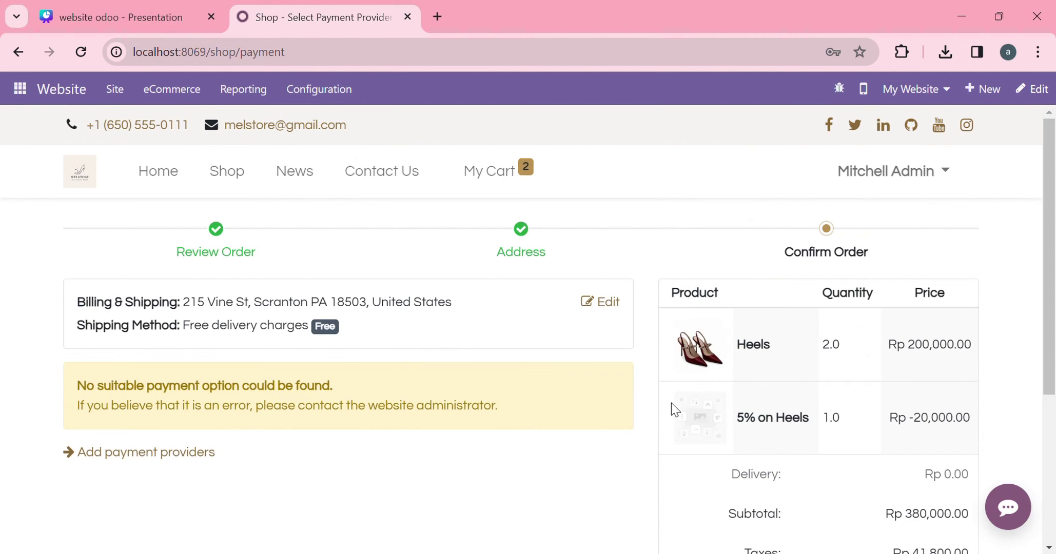
scroll(565, 457, down, 5)
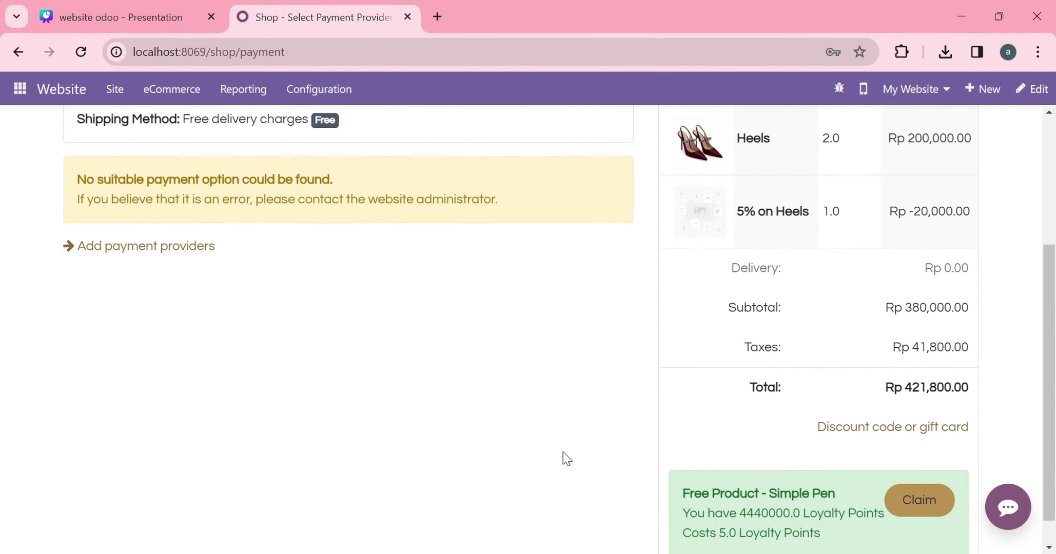
scroll(566, 458, up, 5)
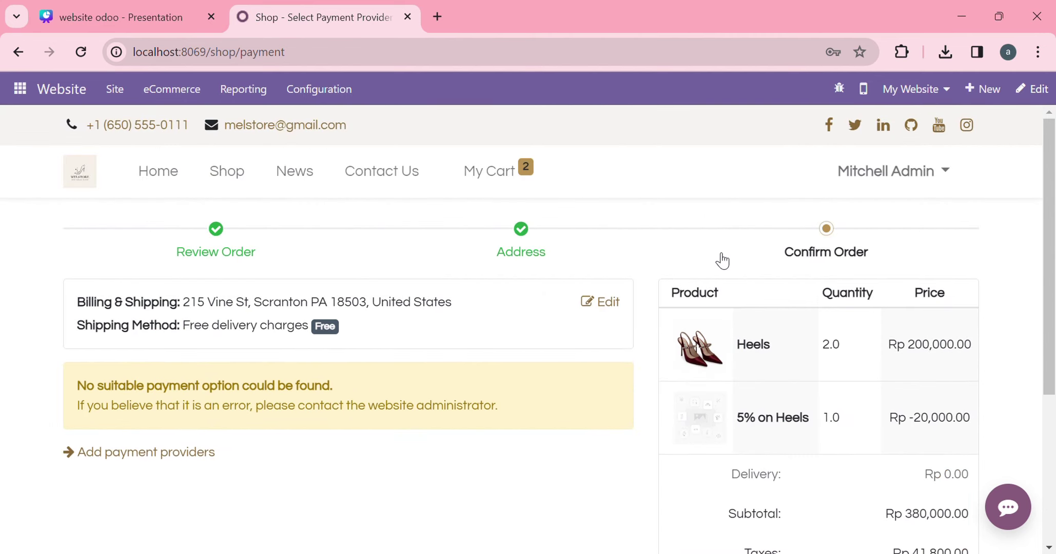
Go from the checkout page to the payment providers, install Wire Transfer and open its activation form.
click(170, 461)
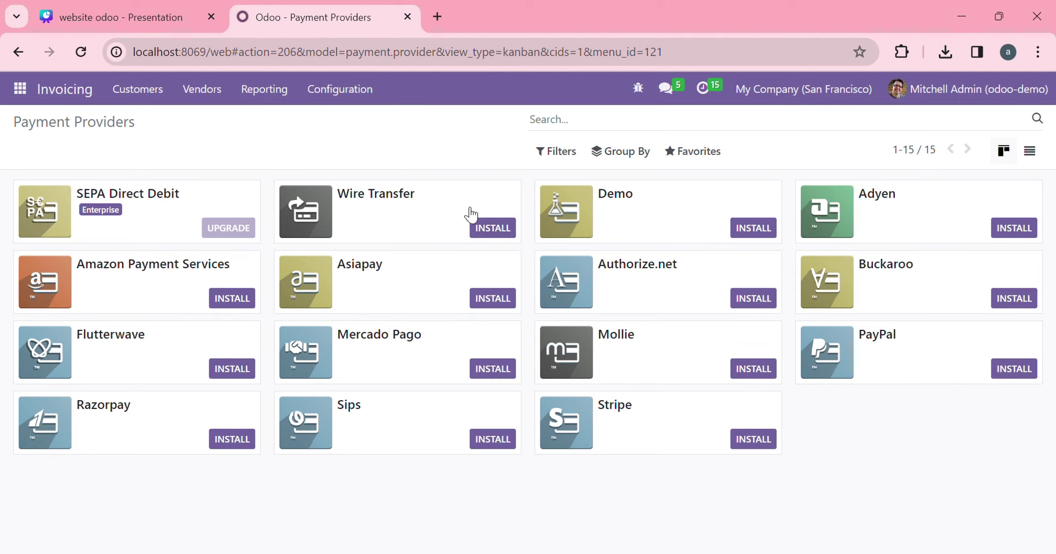
click(499, 235)
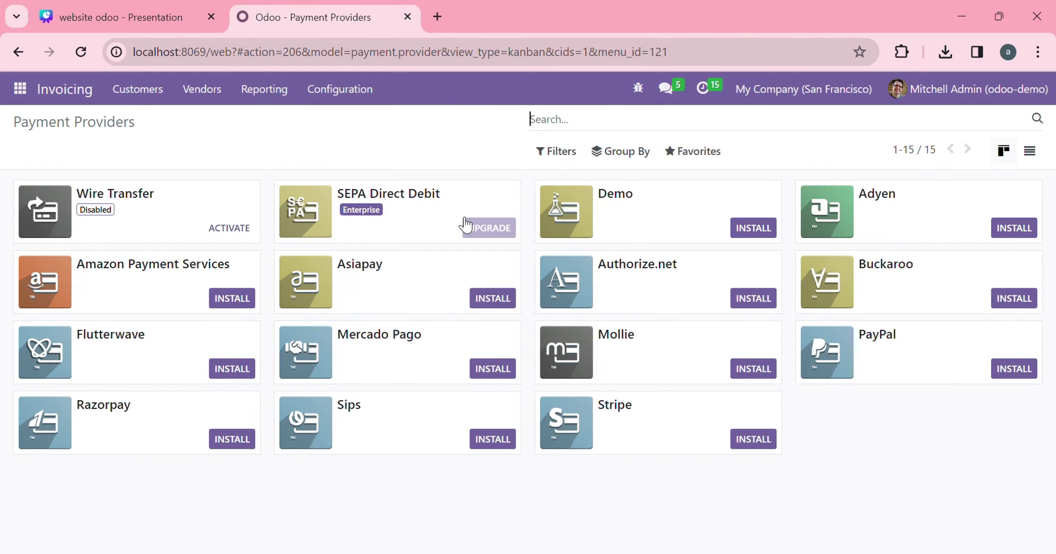
click(229, 229)
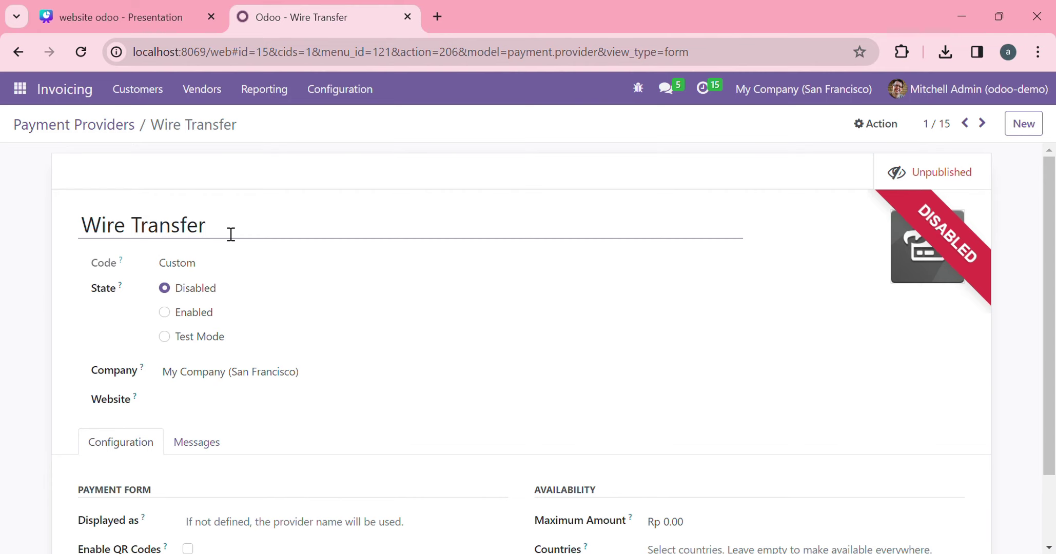
Set the Wire Transfer provider's state to Enabled and look over its payment form configuration.
scroll(308, 287, down, 1)
scroll(308, 288, up, 1)
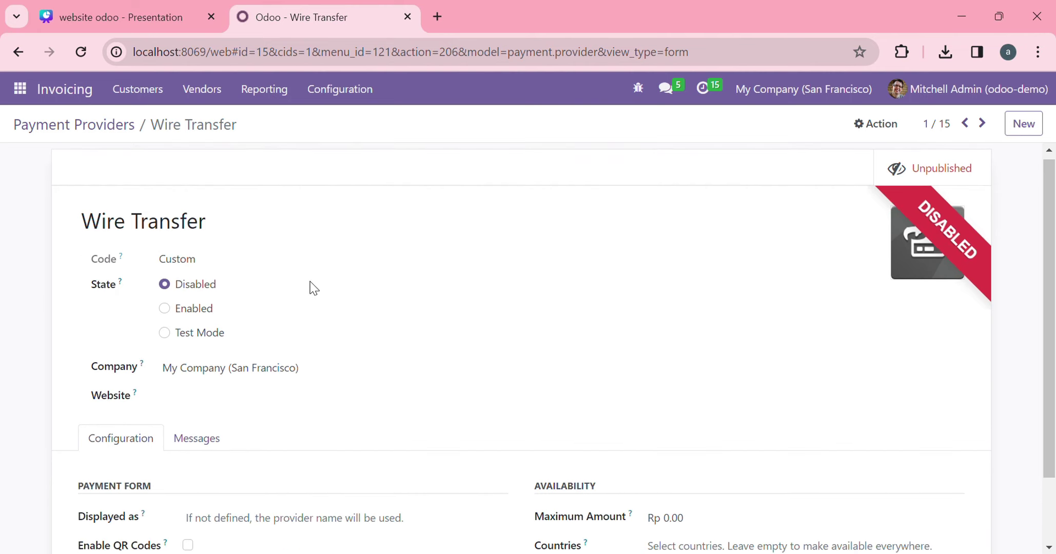
click(941, 181)
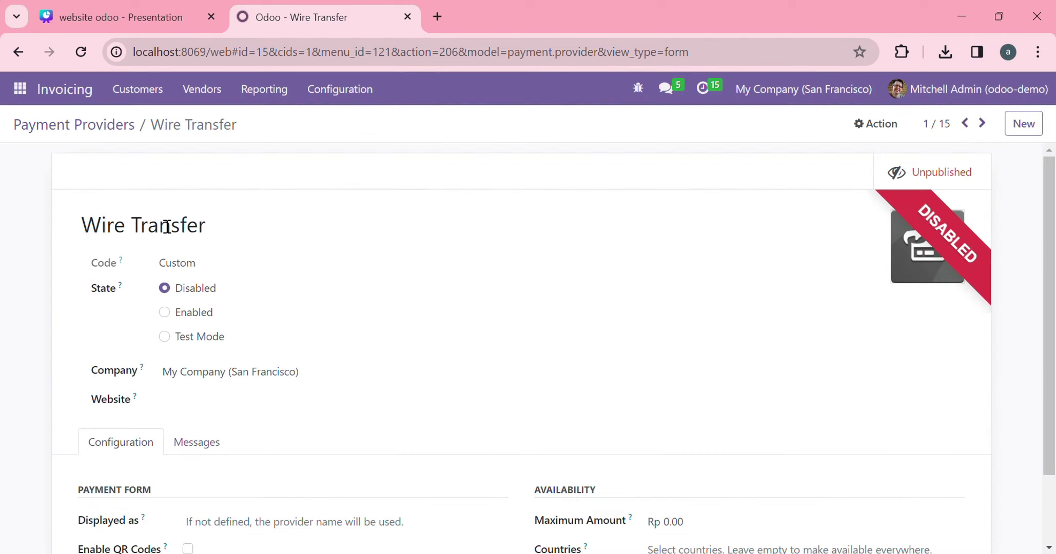
click(160, 222)
scroll(212, 398, down, 2)
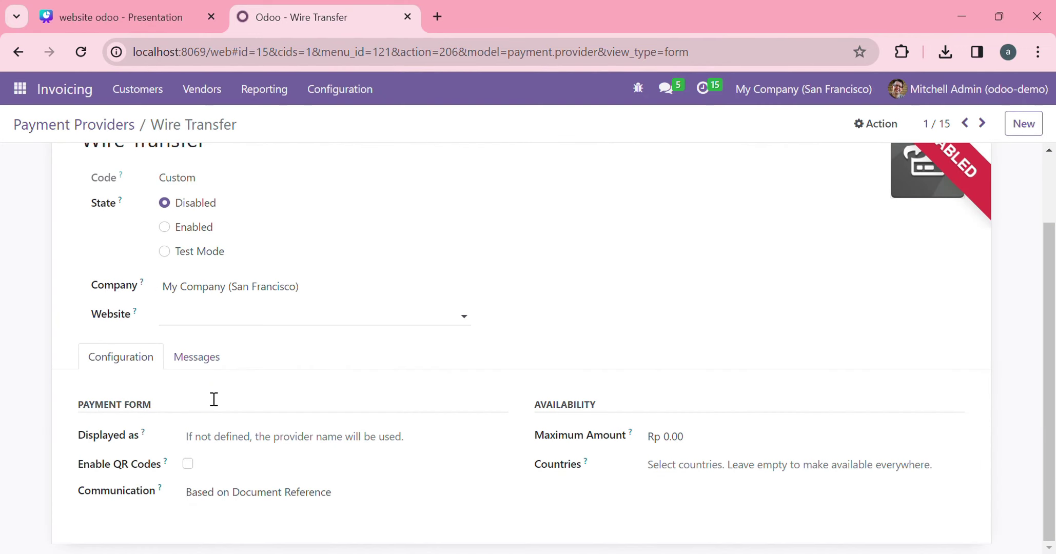
scroll(212, 399, up, 2)
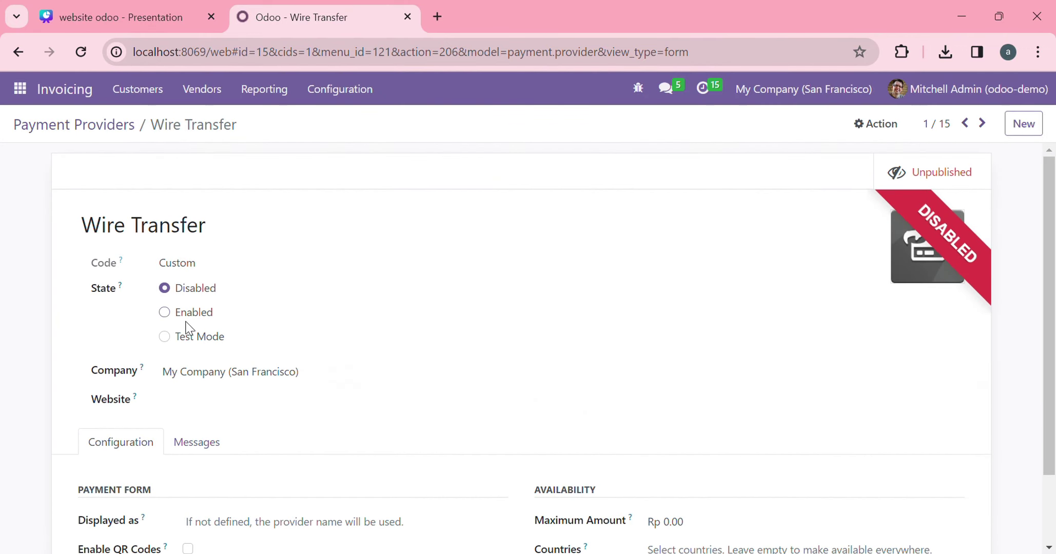
click(171, 315)
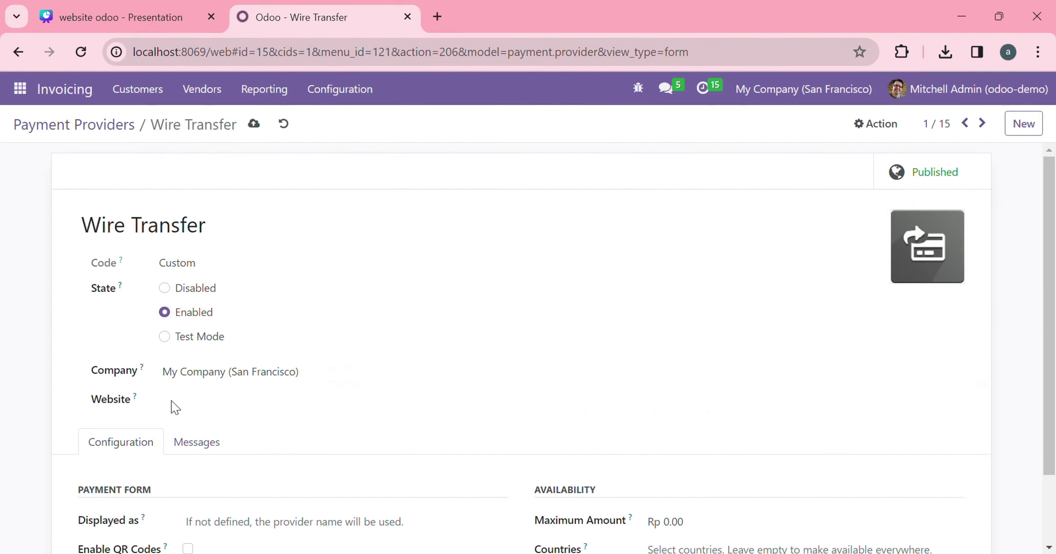
scroll(179, 410, down, 2)
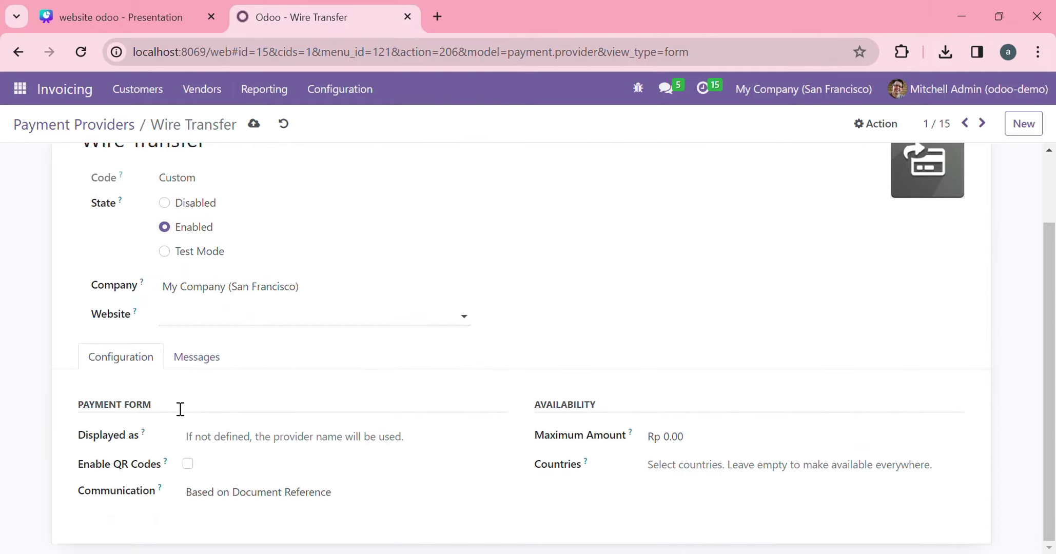
Save the Wire Transfer payment provider and go to the Website app's home page.
scroll(180, 409, up, 2)
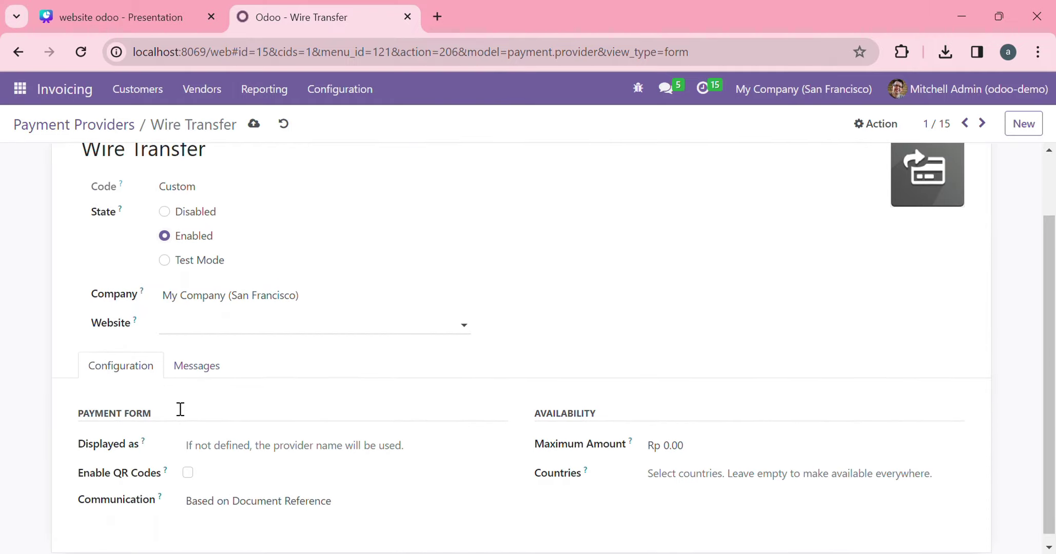
click(254, 124)
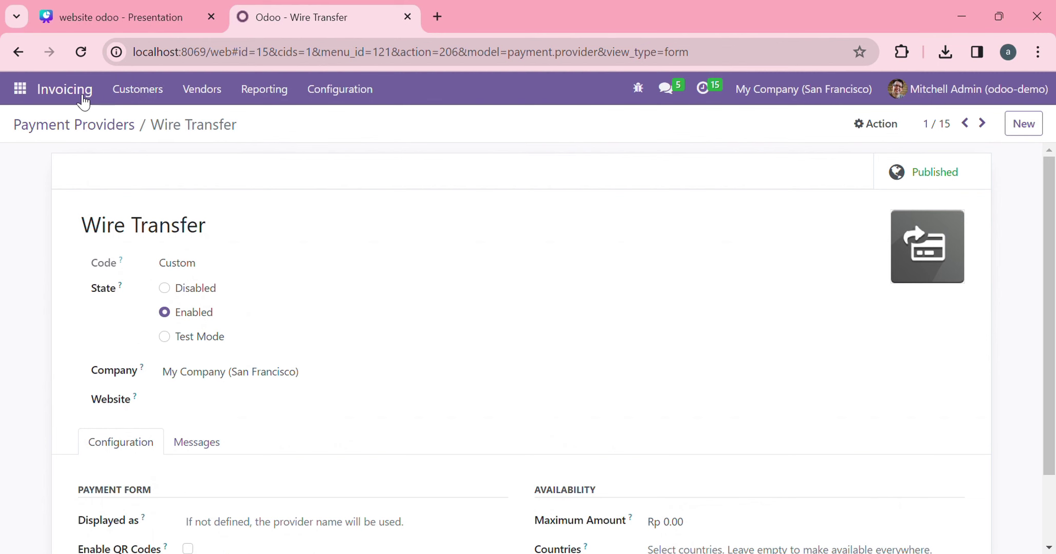
click(47, 99)
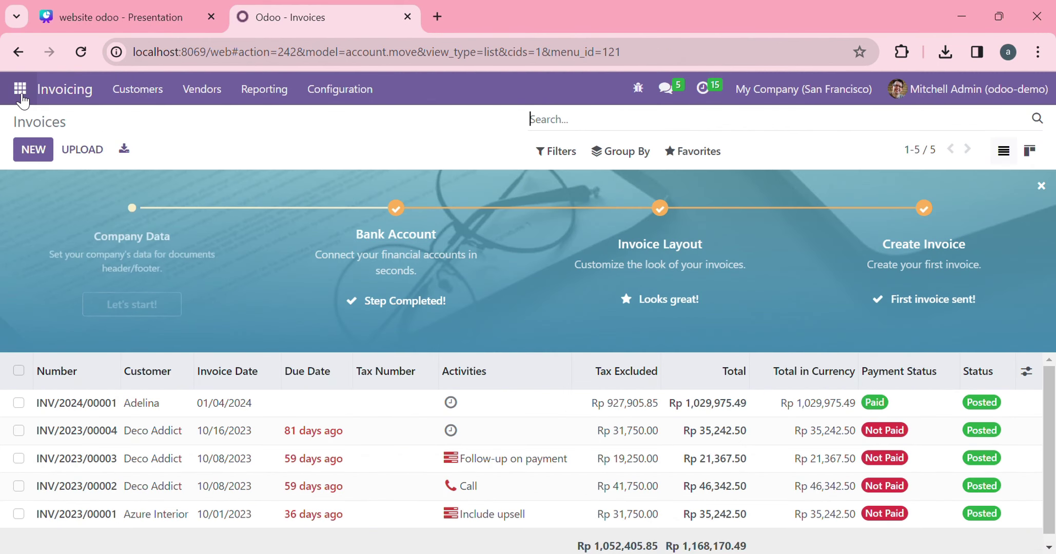
click(21, 98)
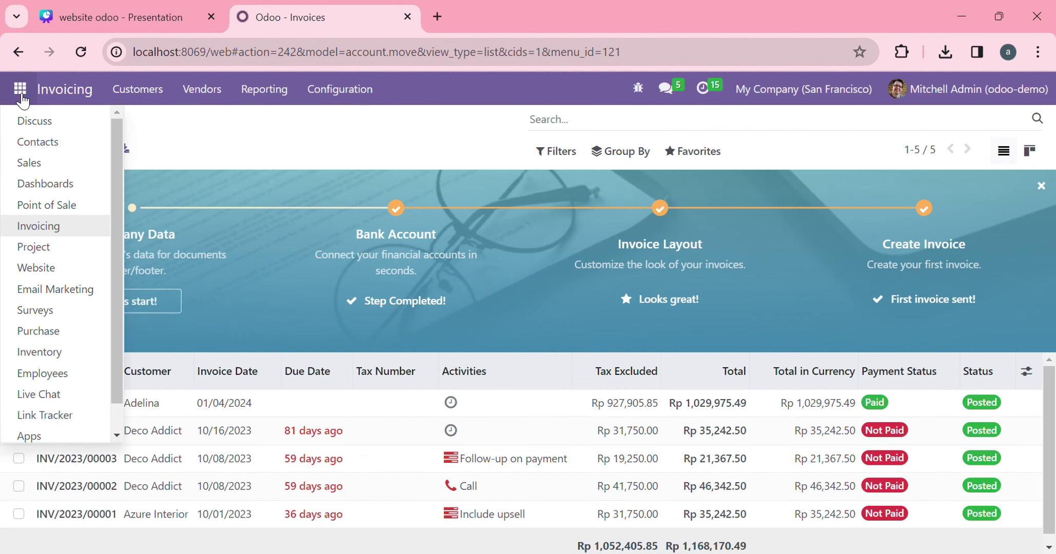
click(73, 275)
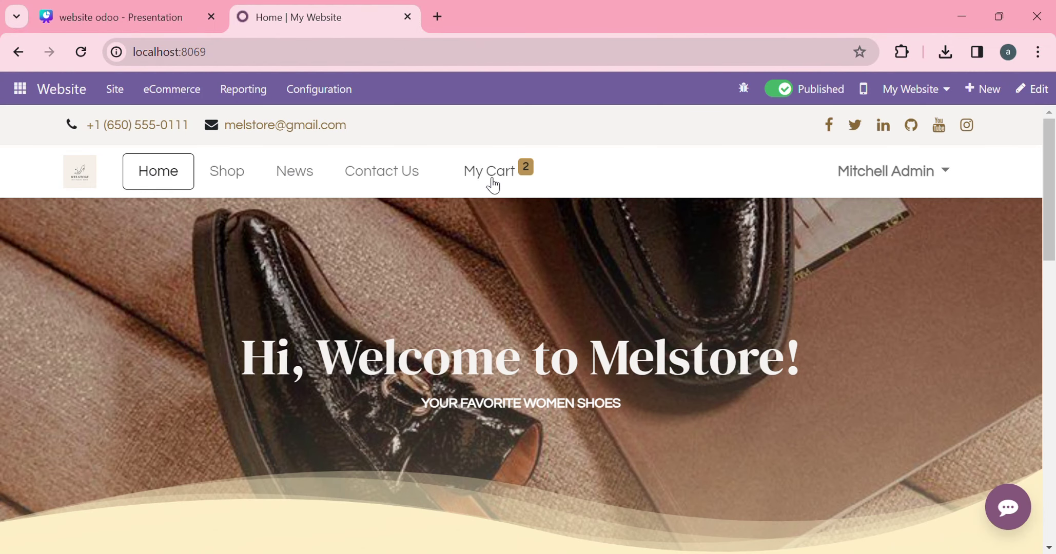
Open the shopping cart with the discounted Heels and proceed to checkout.
mouse_move(490, 184)
click(514, 510)
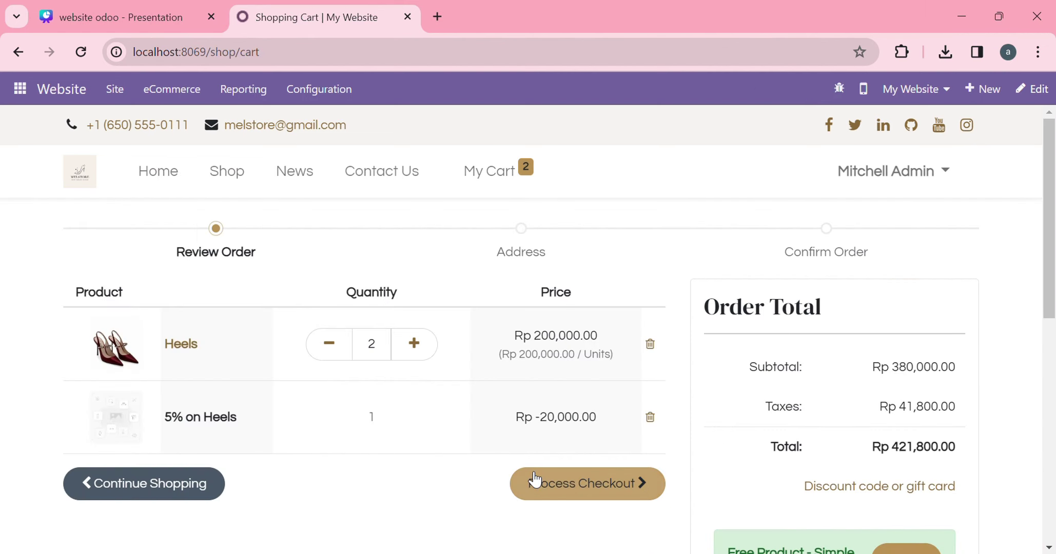
scroll(668, 453, down, 5)
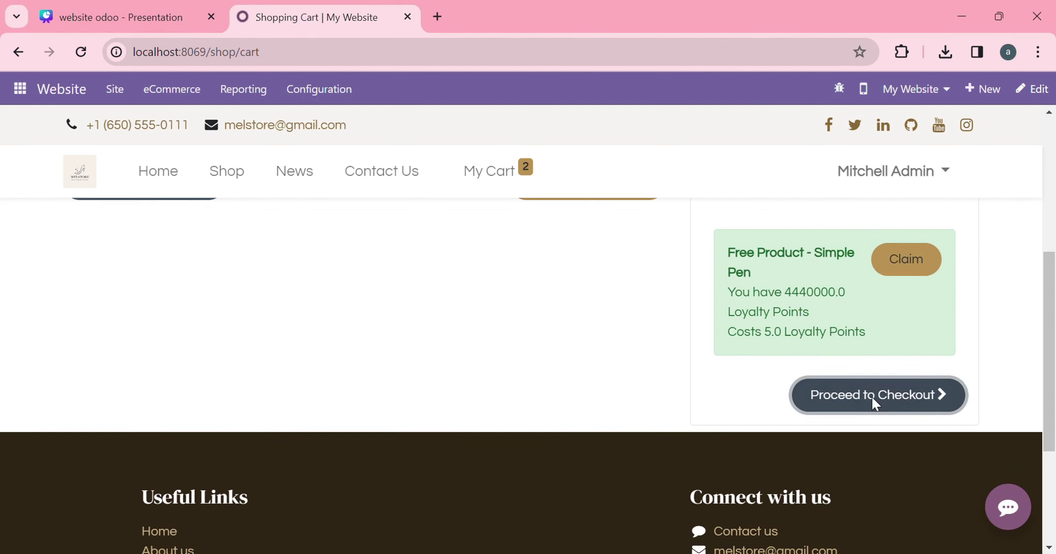
click(875, 402)
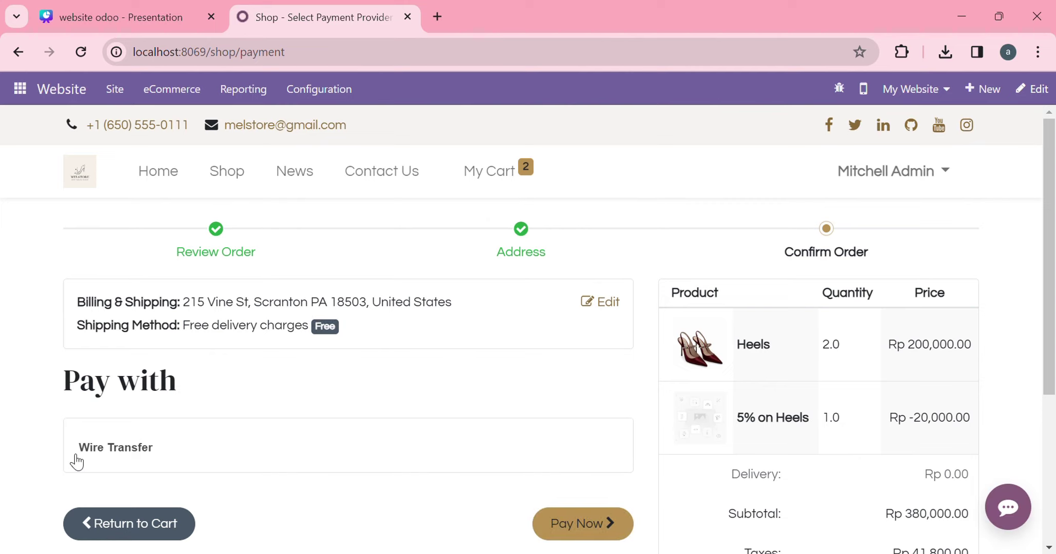
Check the order summary on the payment page and pay for the order by Wire Transfer.
scroll(388, 475, down, 4)
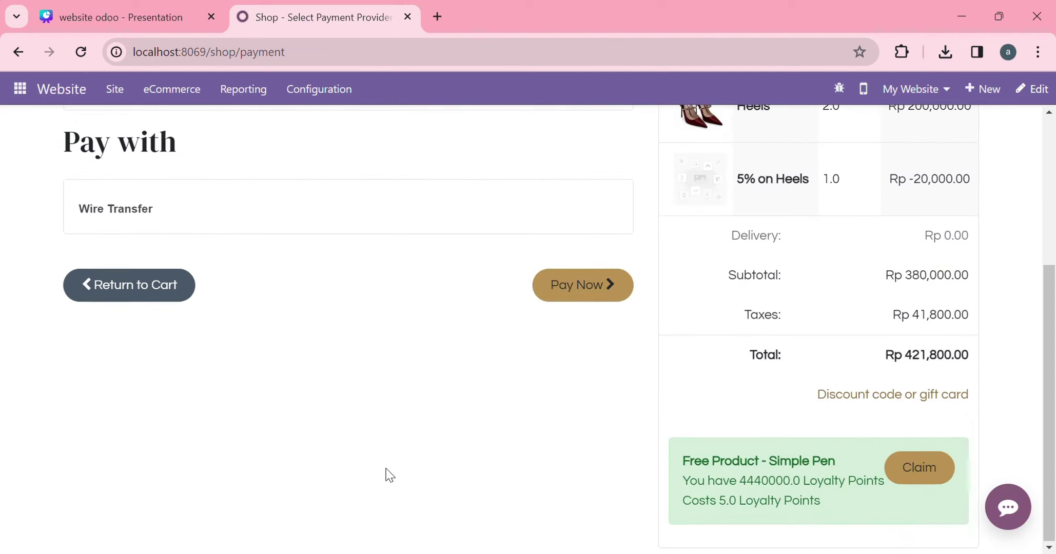
scroll(388, 475, up, 2)
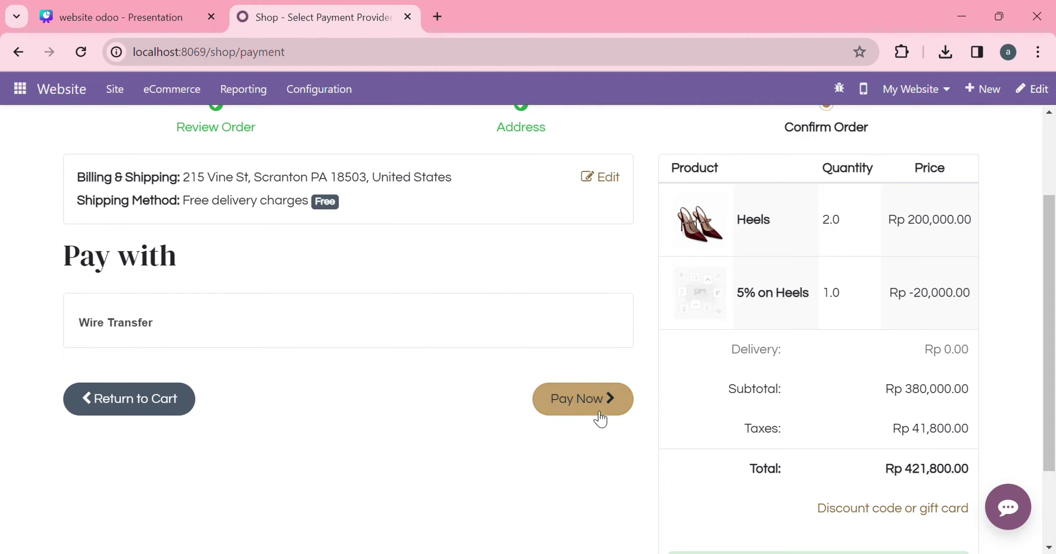
click(599, 417)
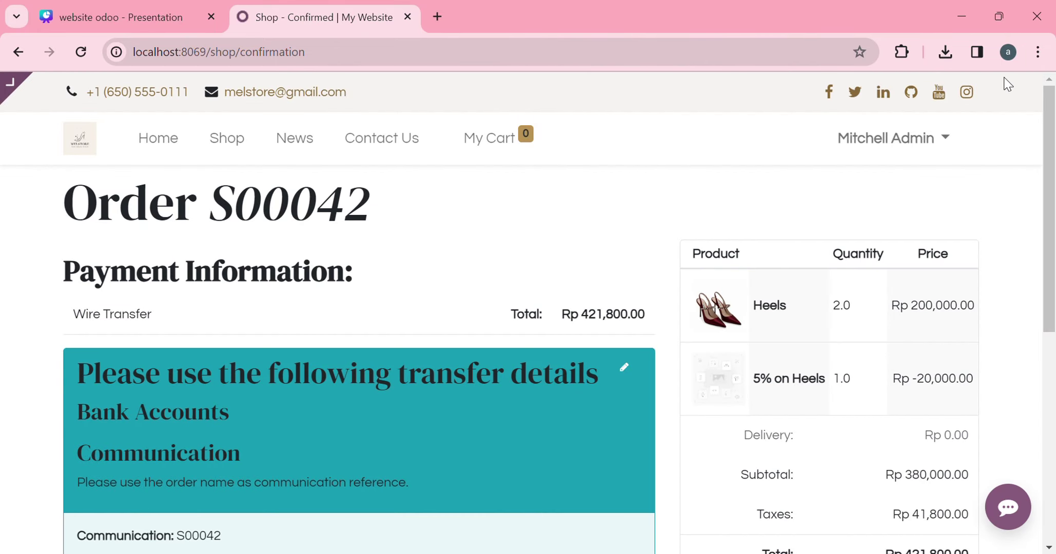
Examine the order confirmation page, including the payment information, transfer details, ordered products, discount and total.
scroll(741, 333, down, 4)
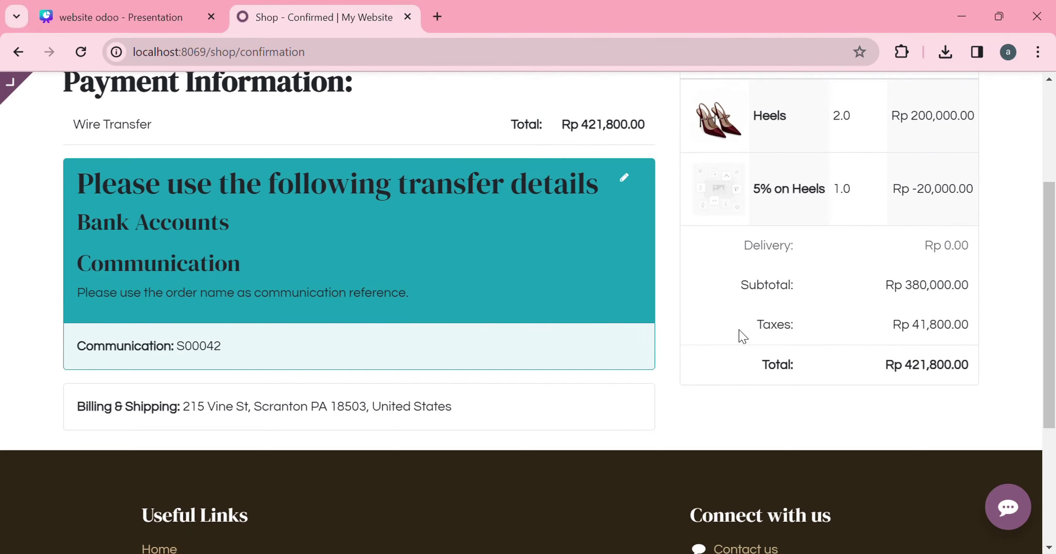
scroll(743, 336, down, 3)
scroll(742, 336, up, 7)
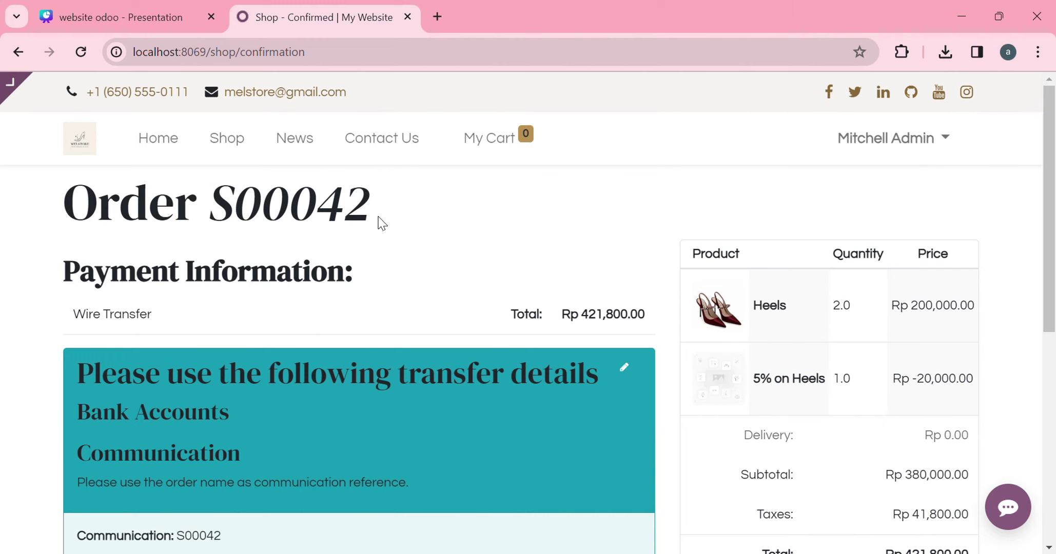
scroll(380, 217, down, 1)
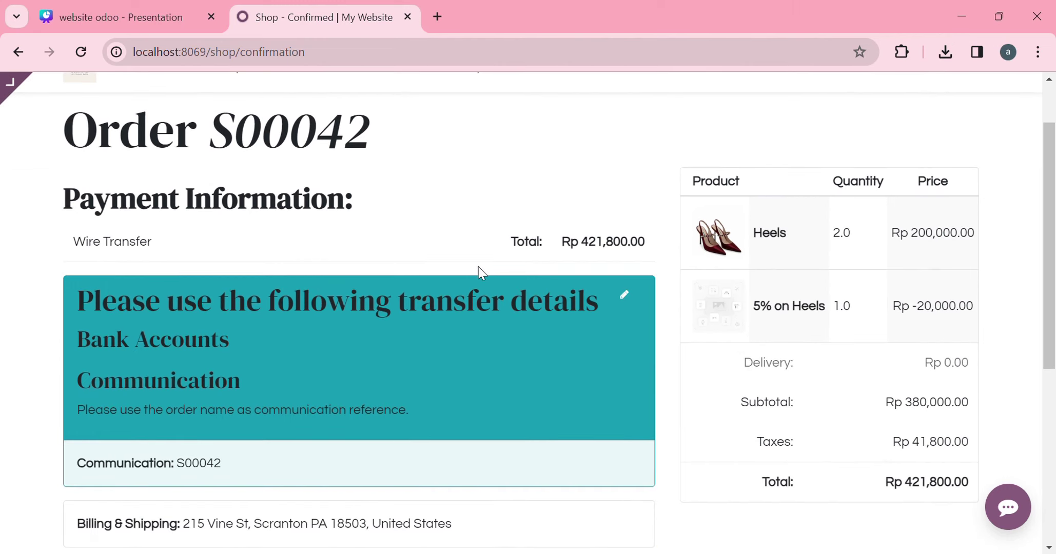
scroll(606, 252, down, 1)
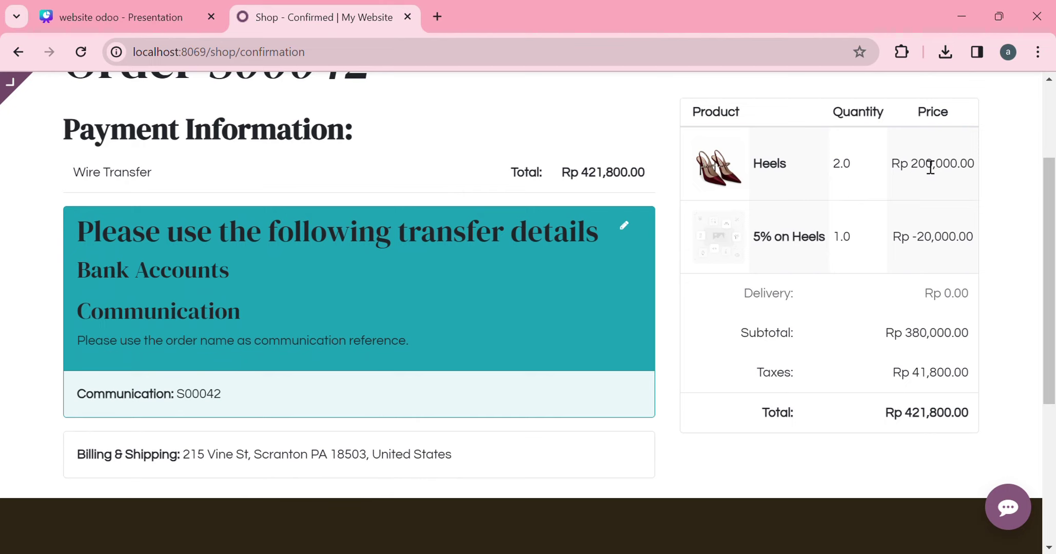
scroll(913, 314, down, 1)
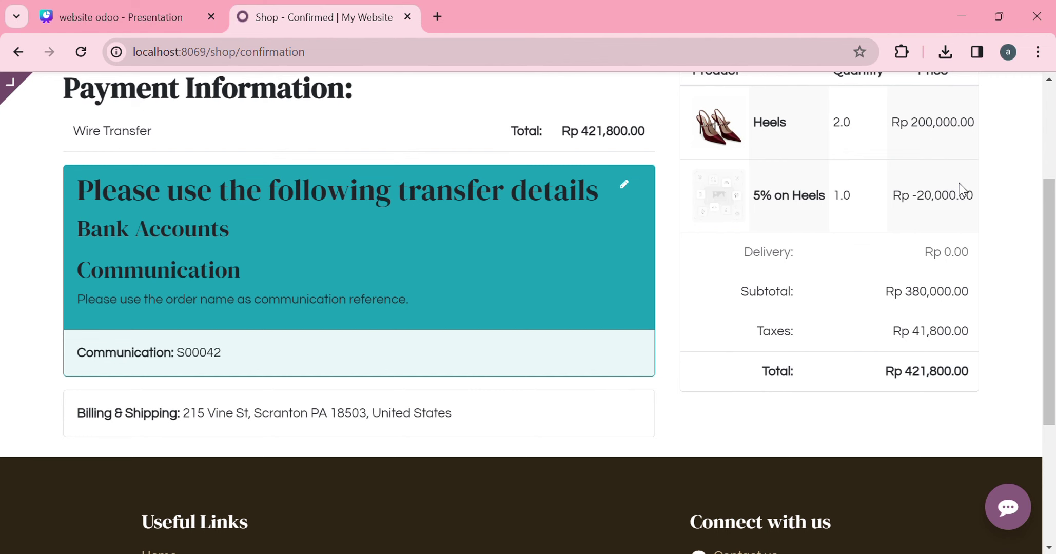
scroll(936, 216, up, 3)
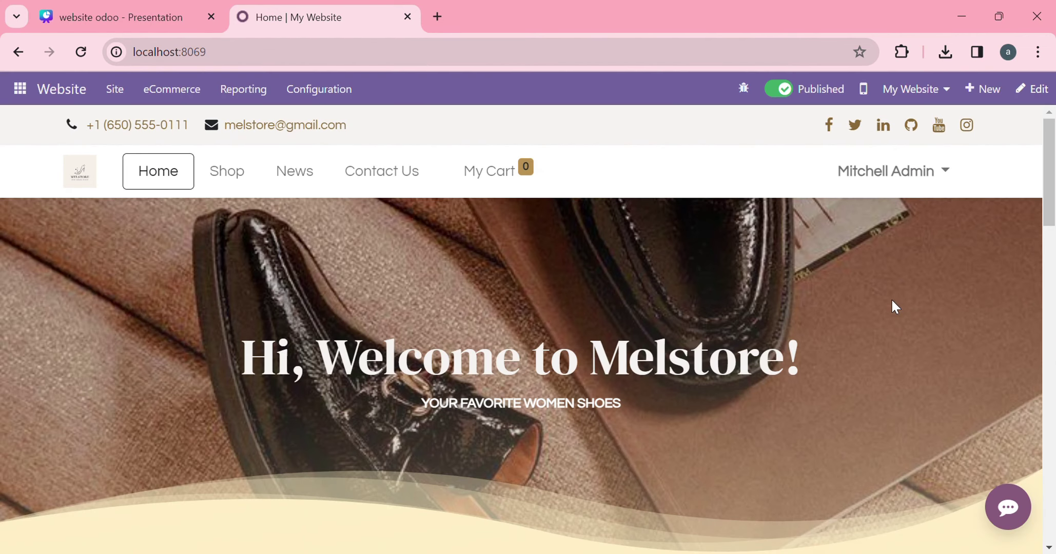